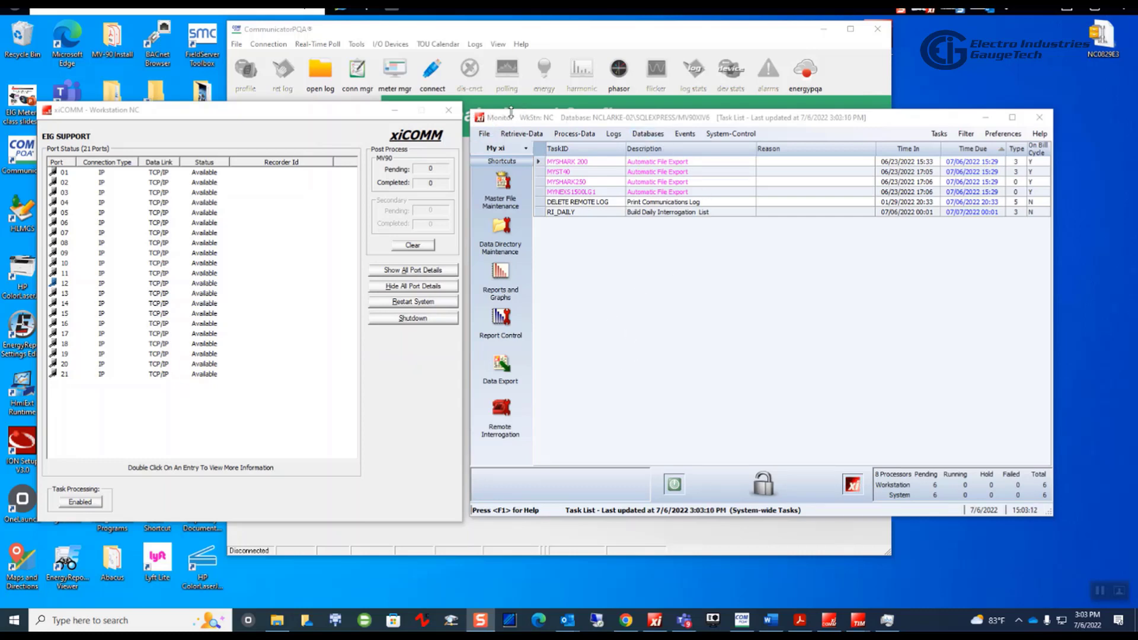
Switch to CommunicatorPQA and connect to the meter over the network at host 192.168.1.11, port 502, using Modbus TCP.
drag(513, 119, 513, 114)
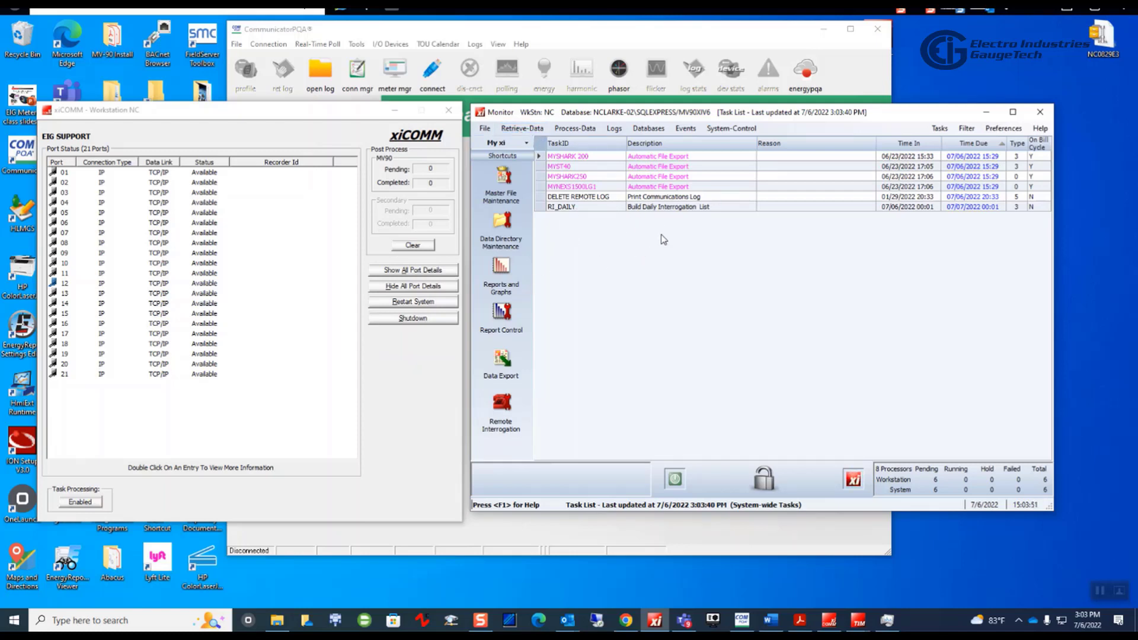
click(664, 39)
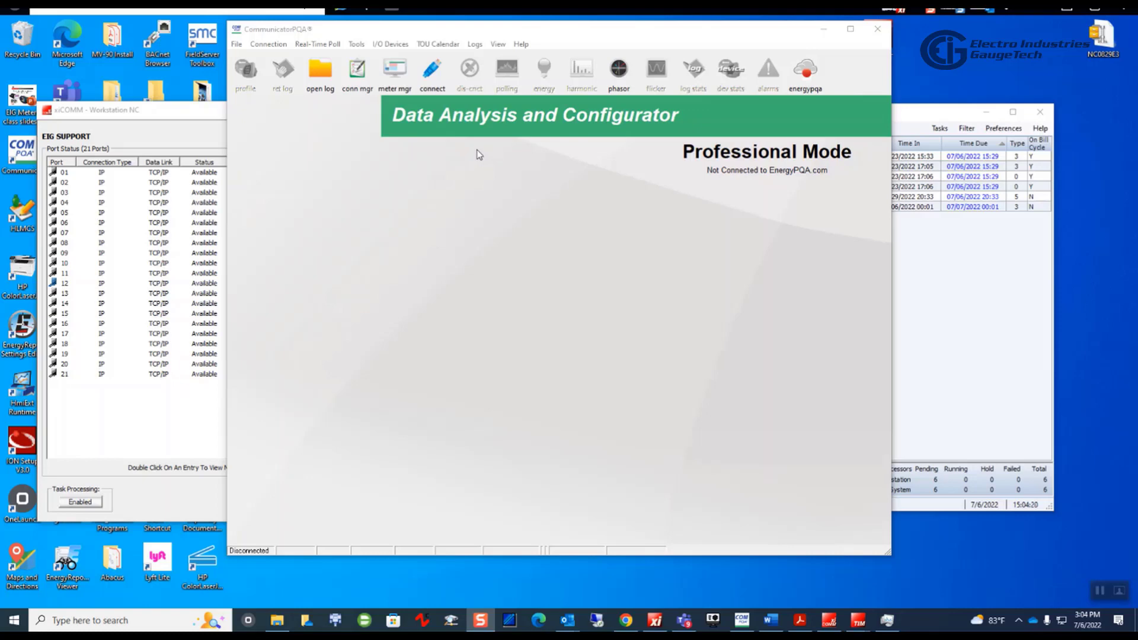
click(432, 71)
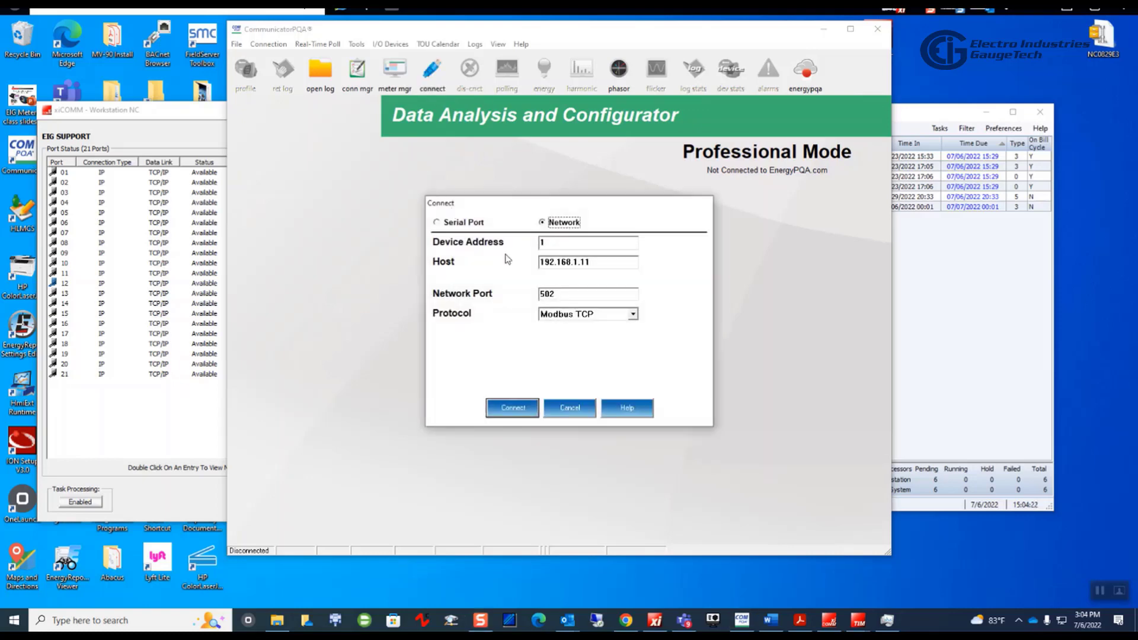
click(589, 261)
click(513, 408)
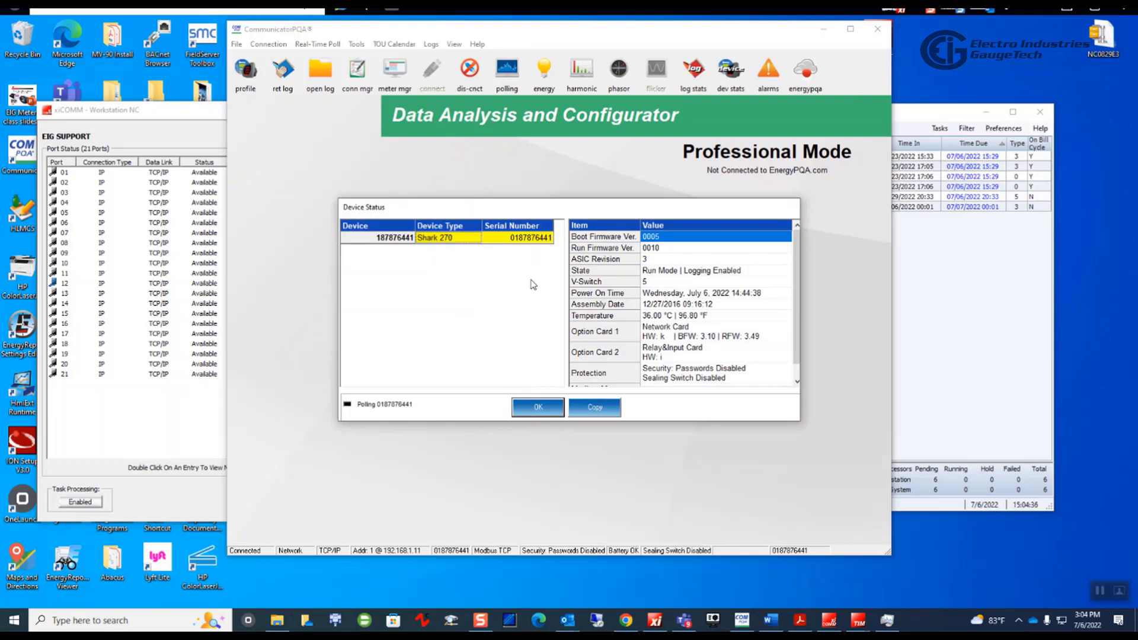
click(538, 409)
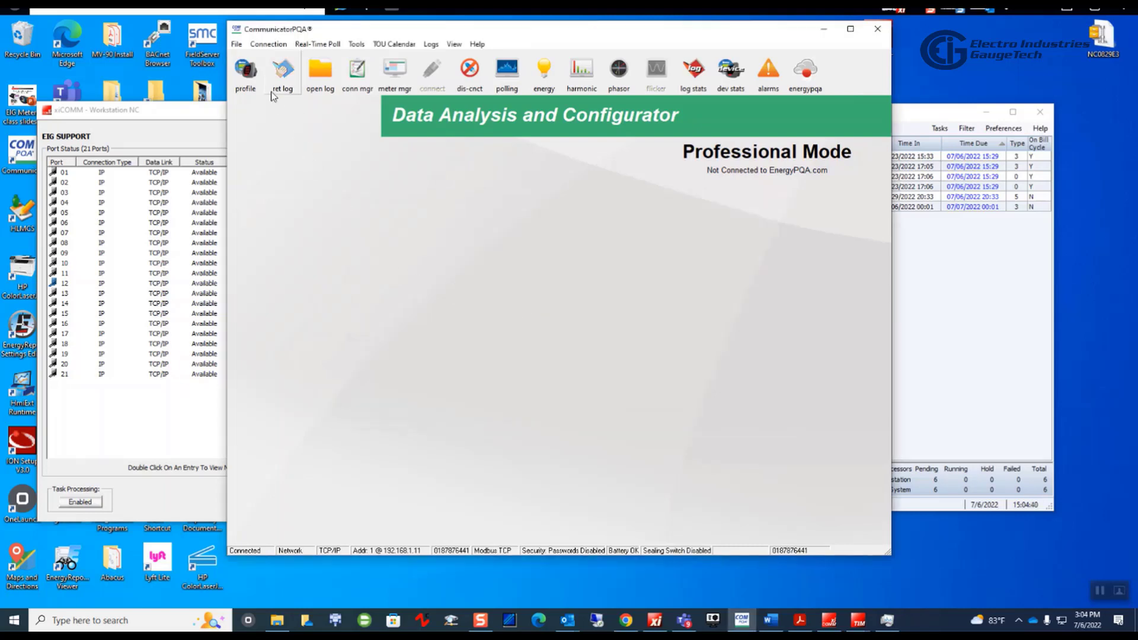
Open the connected meter's device profile and display Historical Log Profile 1 among the trending profiles.
click(246, 81)
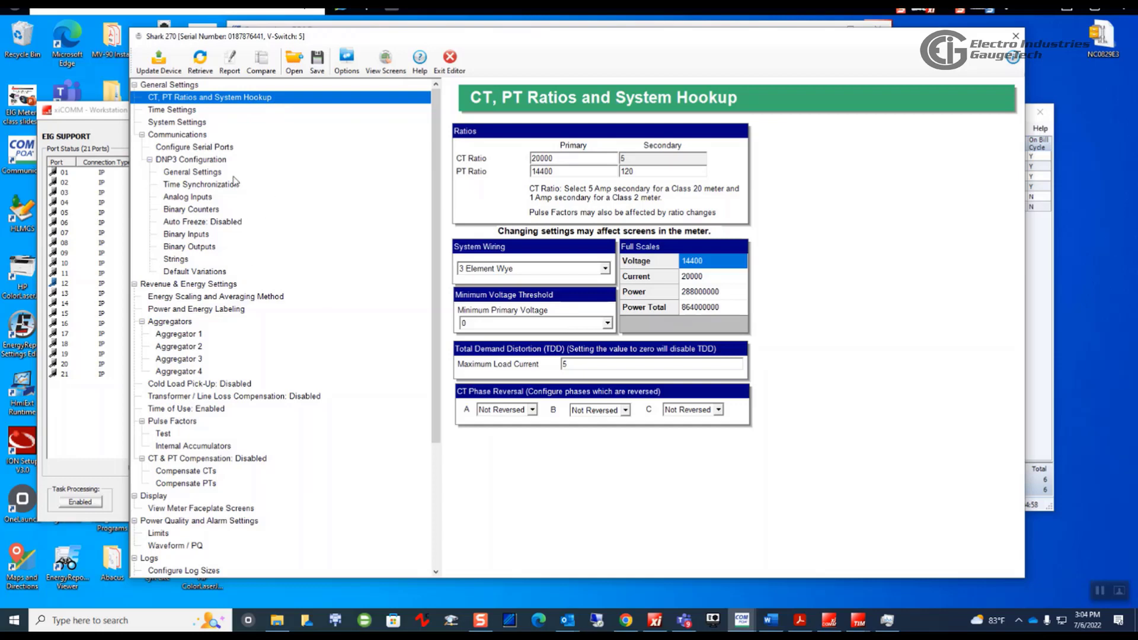
click(172, 148)
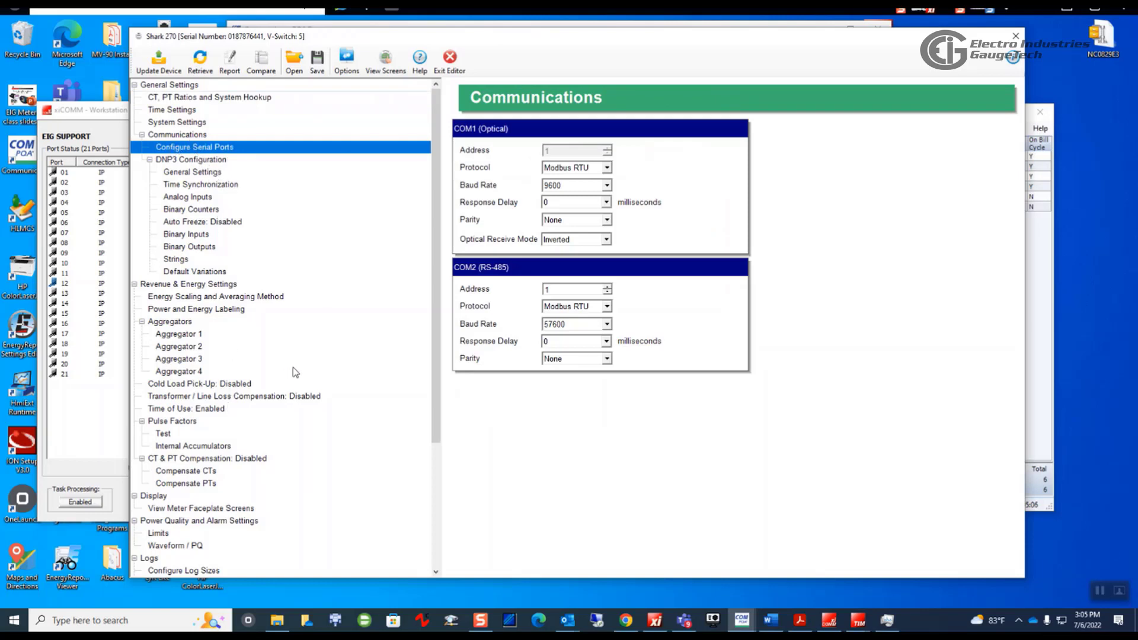
scroll(295, 371, down, 5)
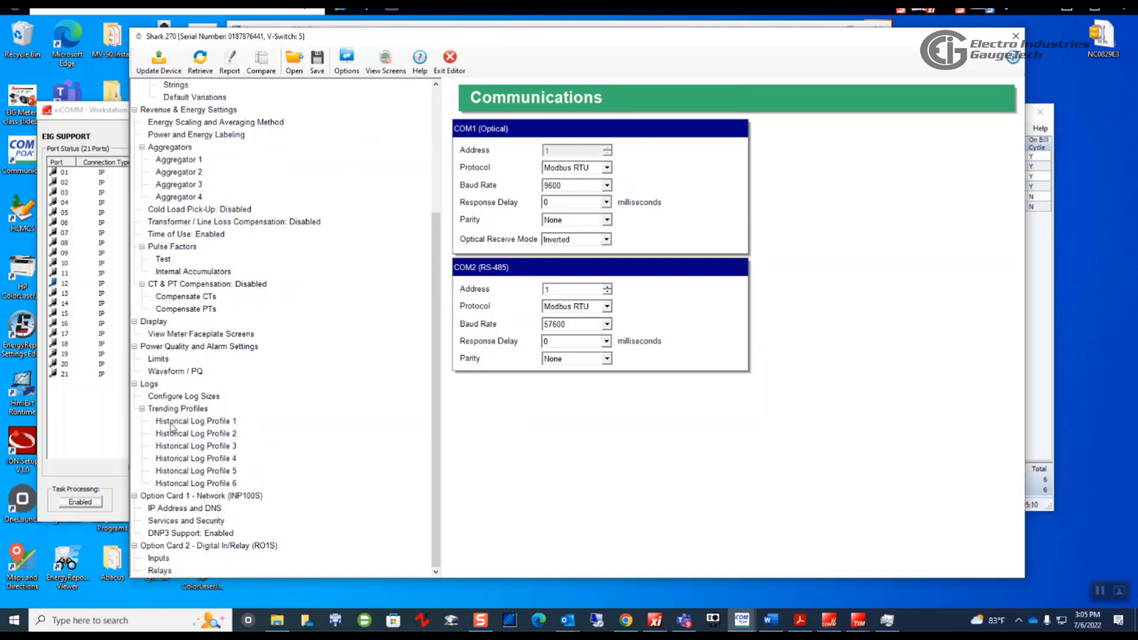
click(193, 410)
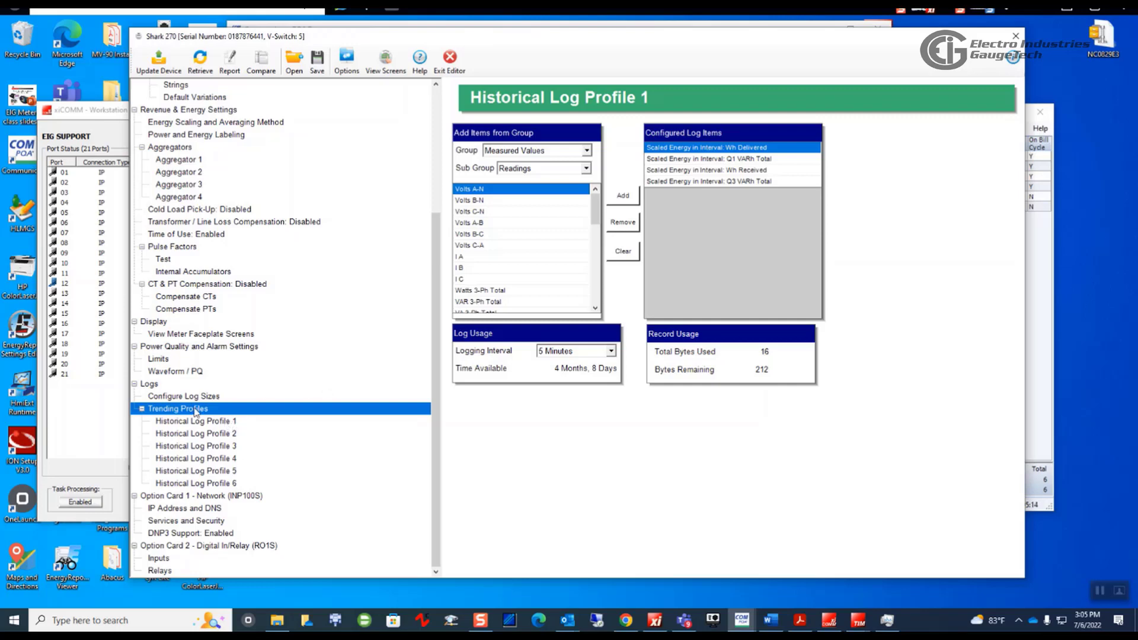
click(191, 422)
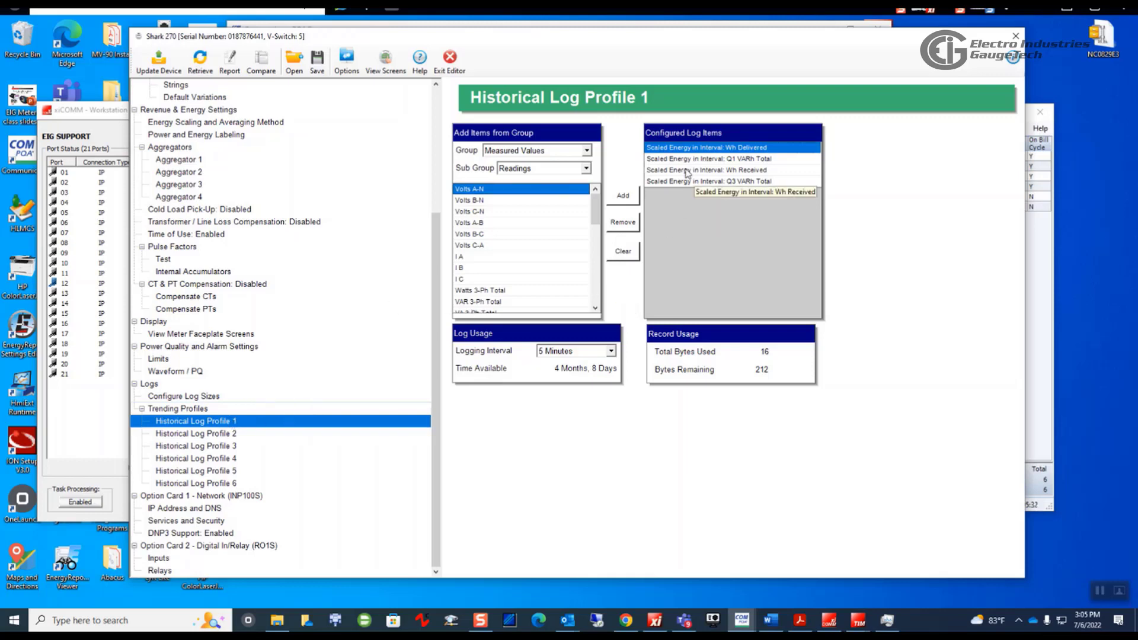
Clear the items of Historical Log Profile 1 and add Wh Delivered and Wh Received from Energy, Scaled Energy in Interval.
click(629, 255)
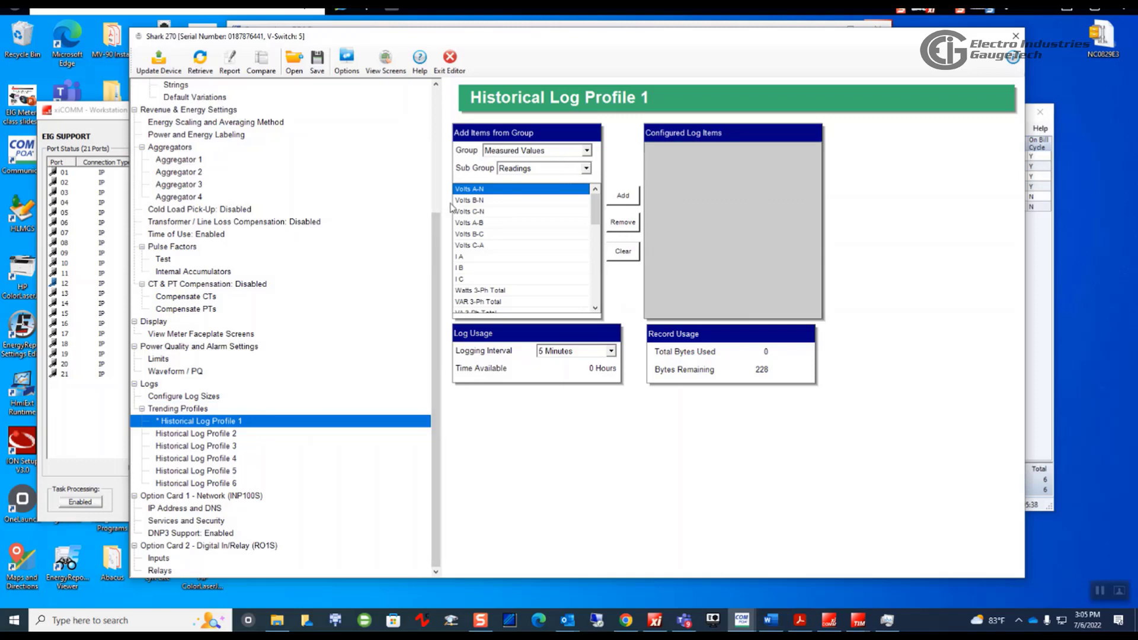
click(586, 152)
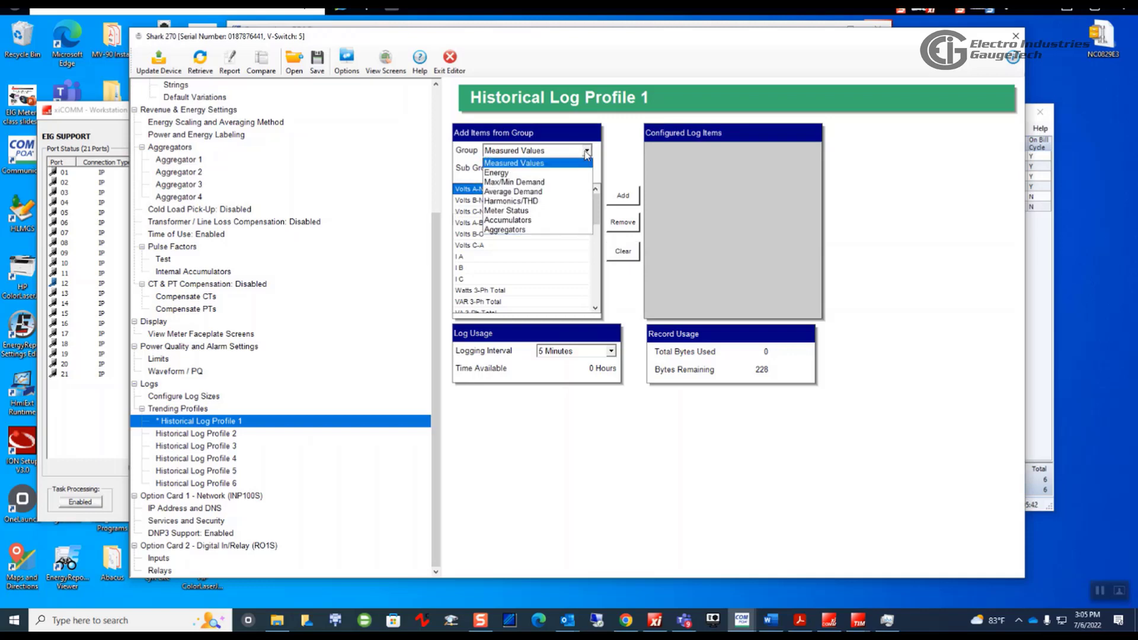
click(536, 173)
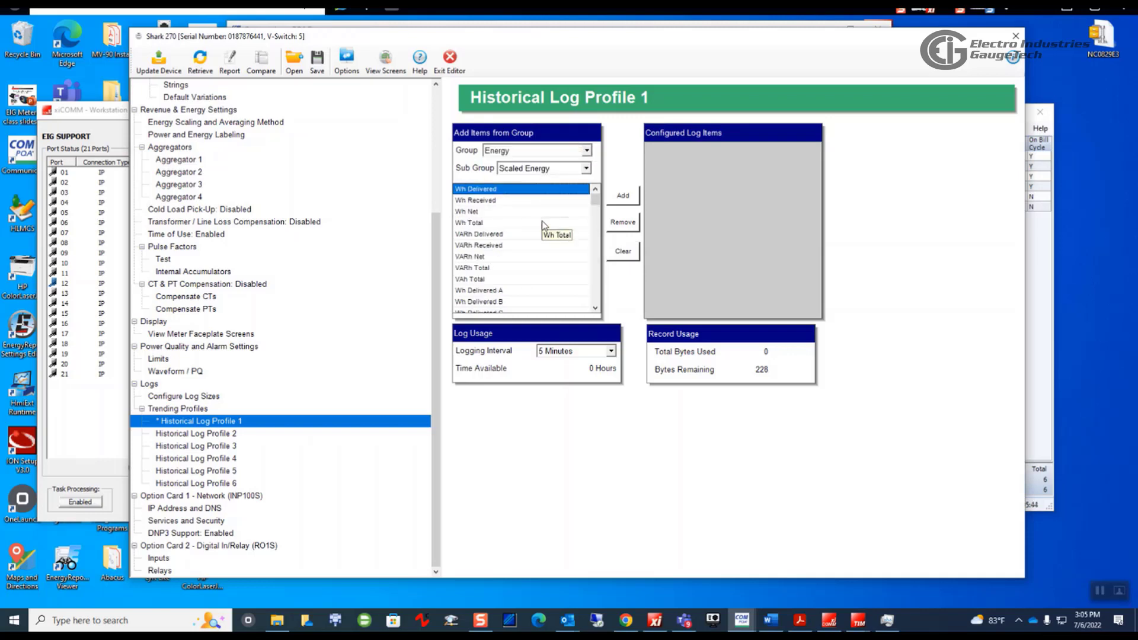
click(586, 169)
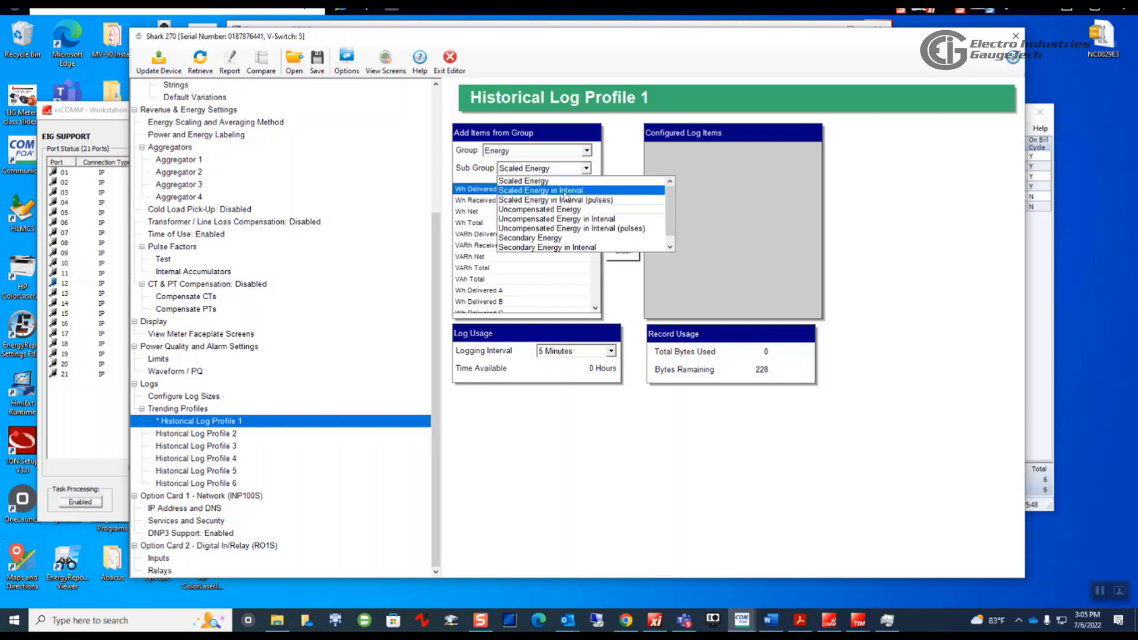
click(565, 197)
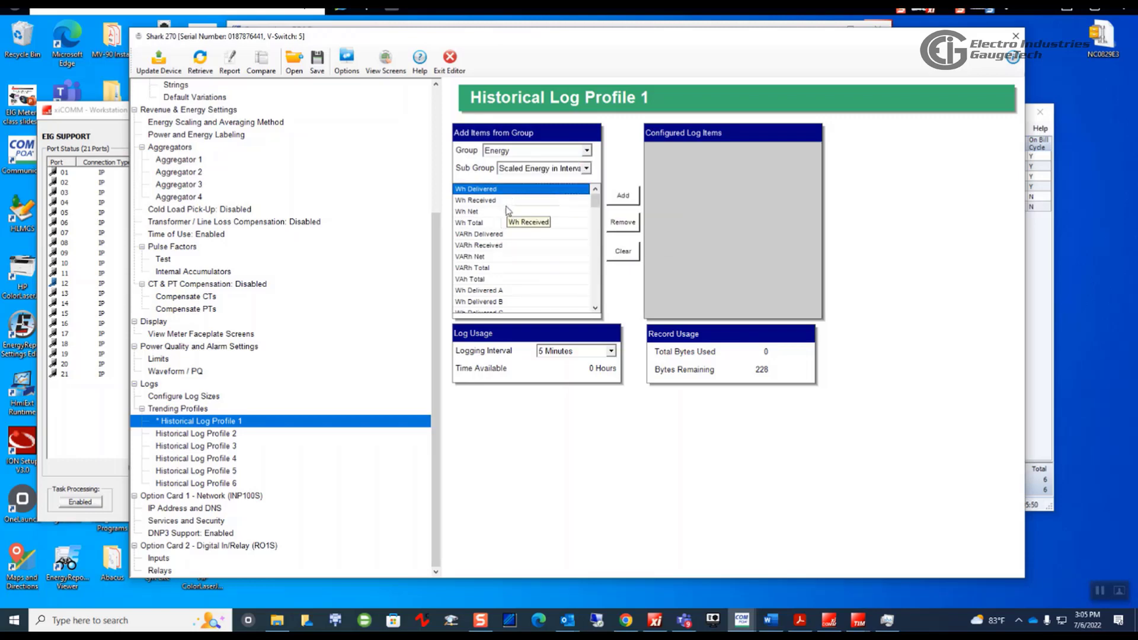
click(624, 197)
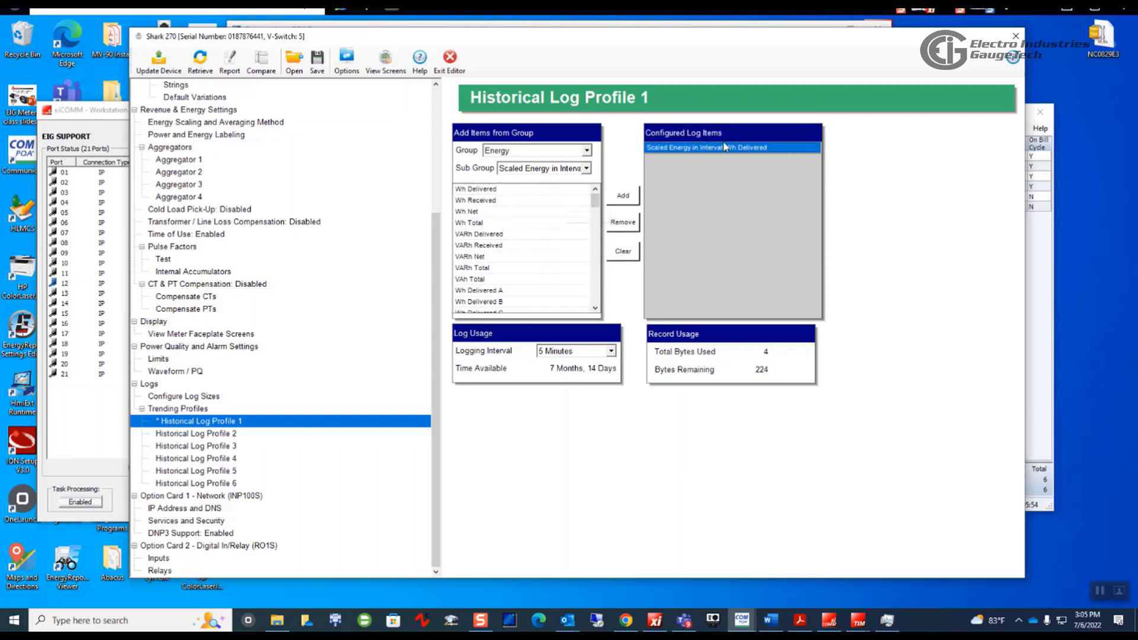
click(485, 203)
click(627, 201)
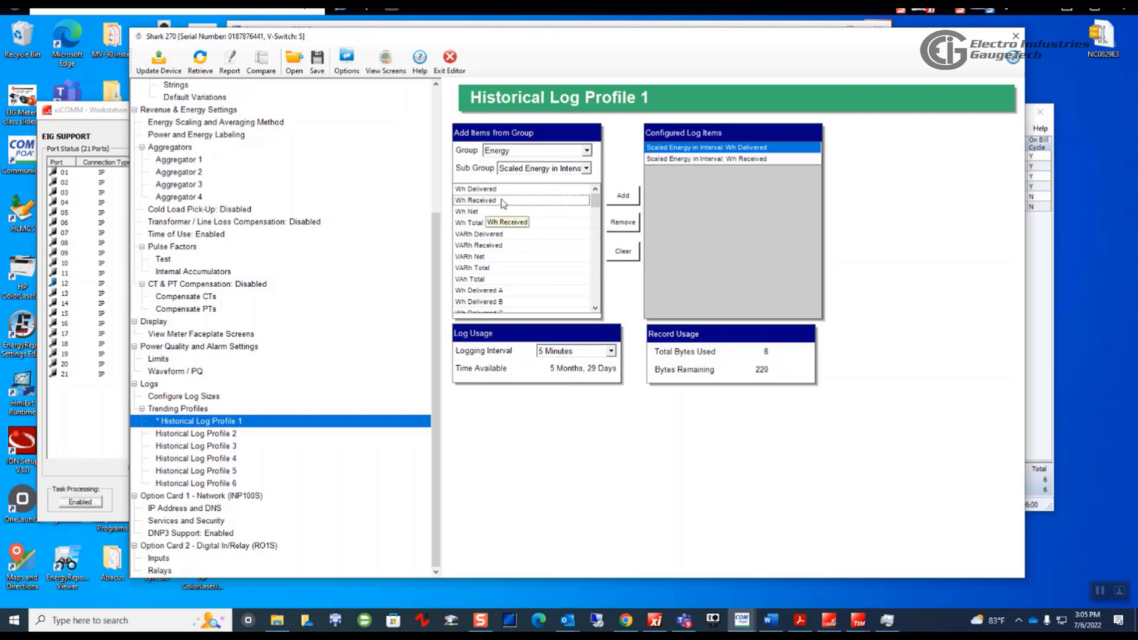
Add the Scaled Energy in Interval items VARh Delivered and VARh Received to Historical Log Profile 1.
click(522, 234)
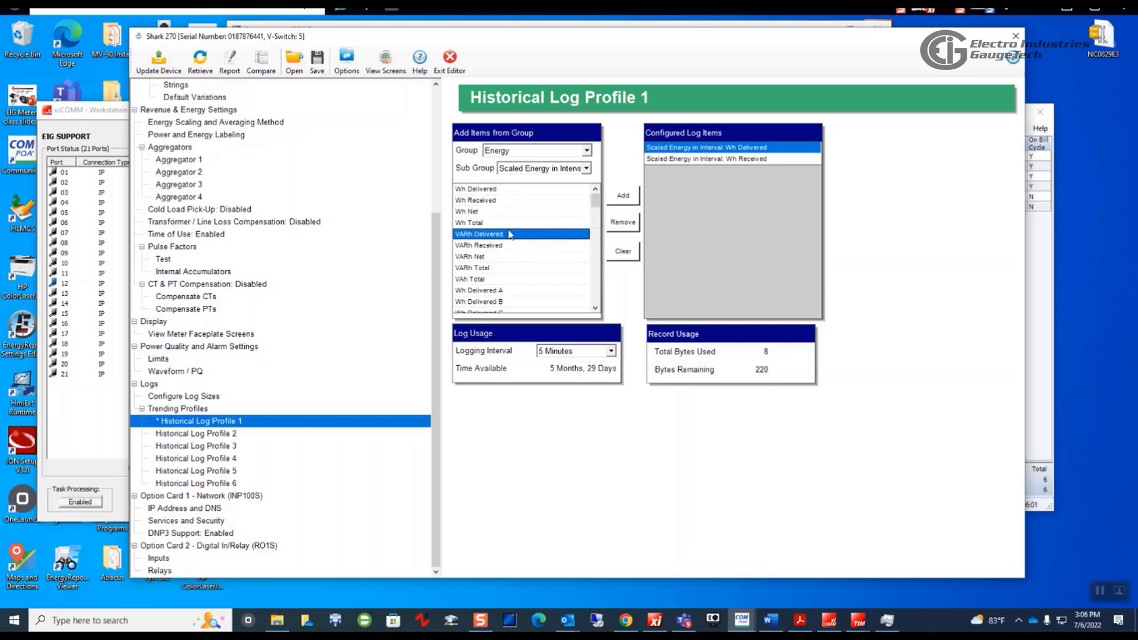
click(629, 204)
click(497, 244)
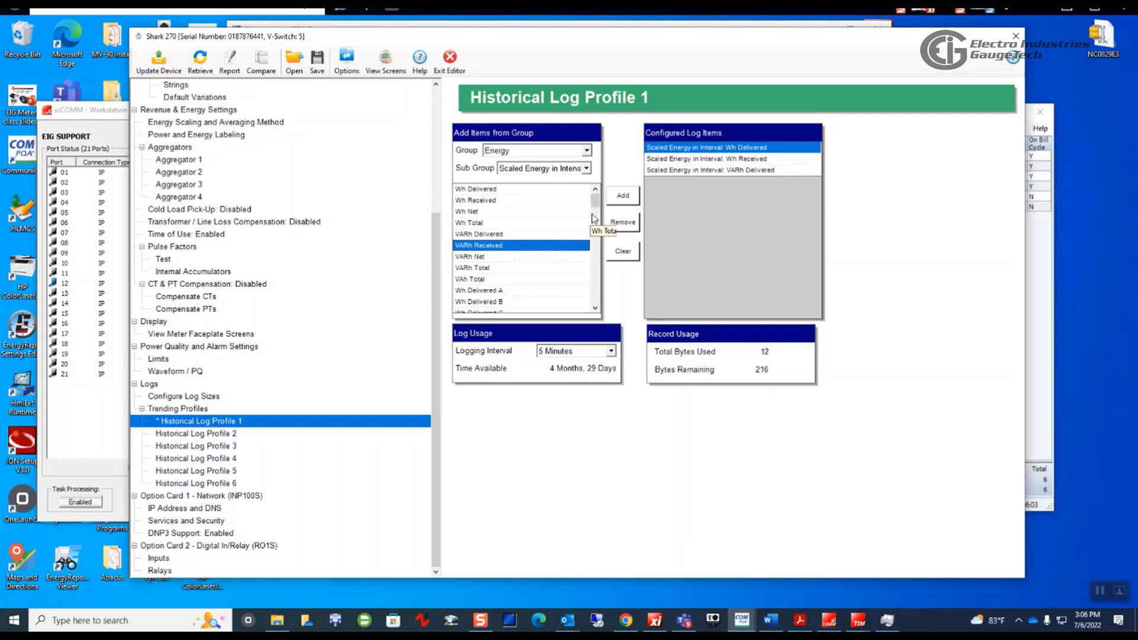
click(623, 202)
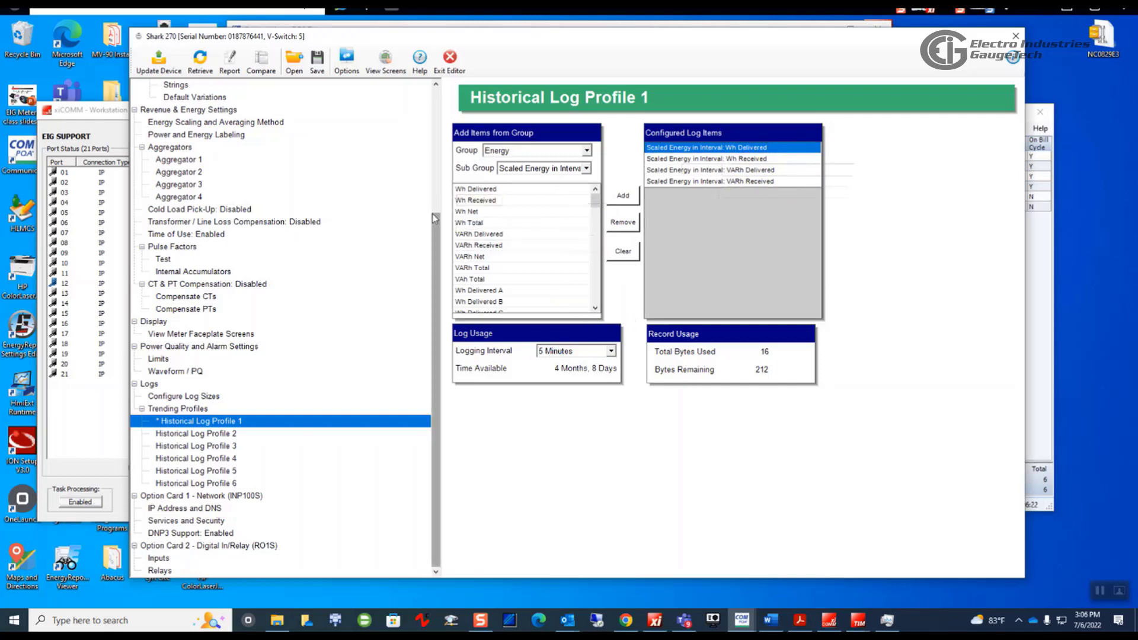
Examine the meter designation in the device profile's System Settings.
drag(433, 213, 433, 89)
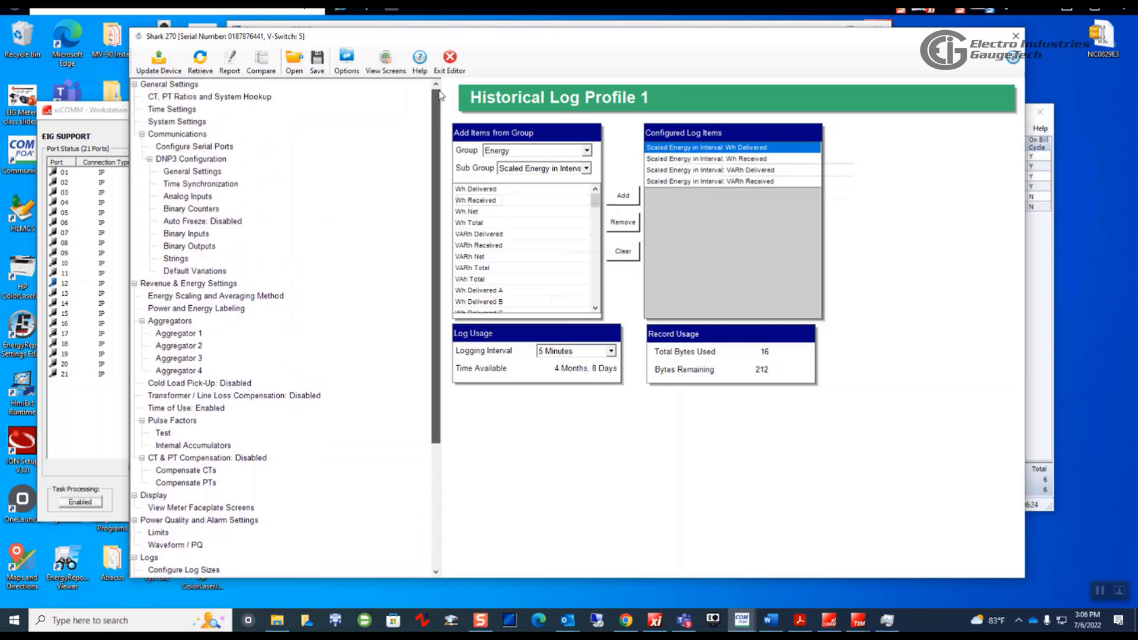
click(166, 122)
drag(604, 155, 481, 148)
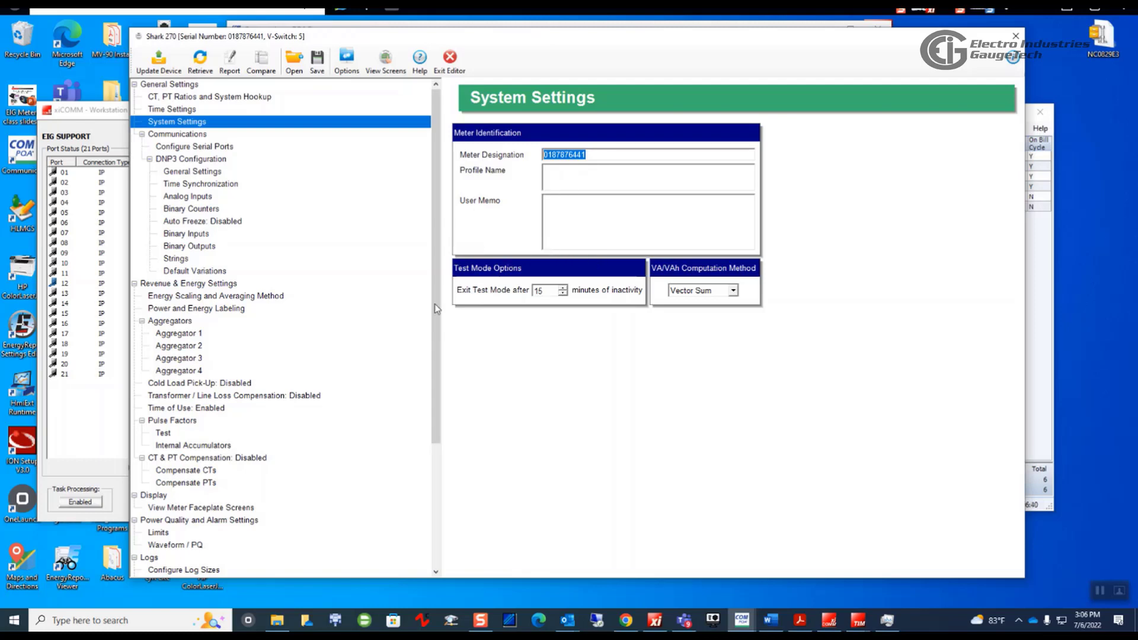
Compare the logging interval of Historical Log Profile 1 with the demand averaging interval in the energy scaling settings.
drag(436, 409, 436, 475)
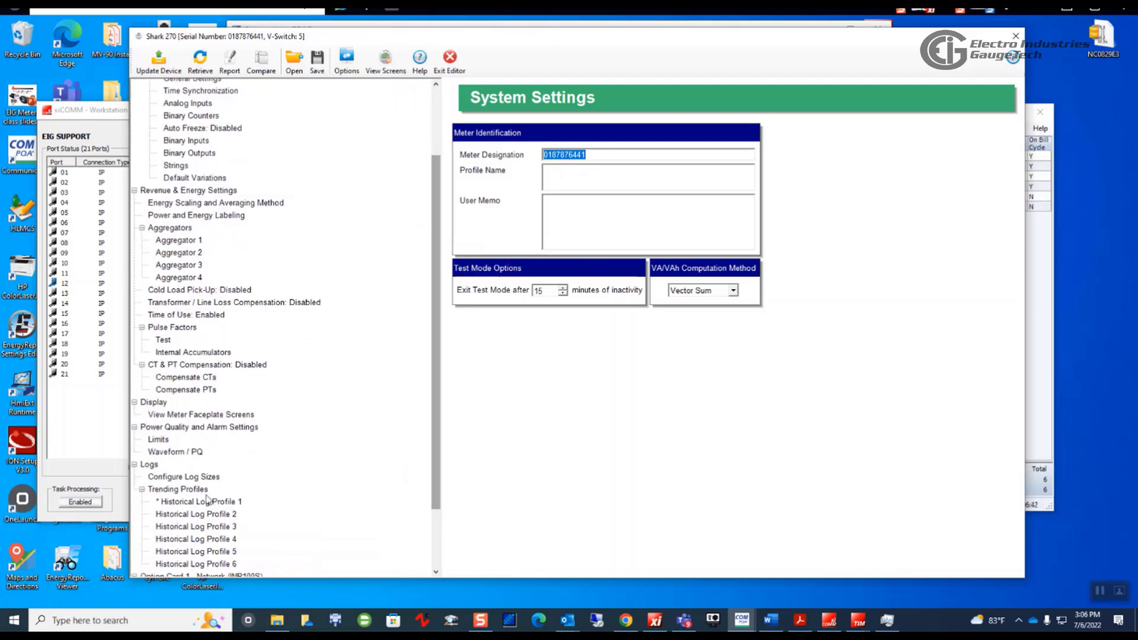
click(201, 501)
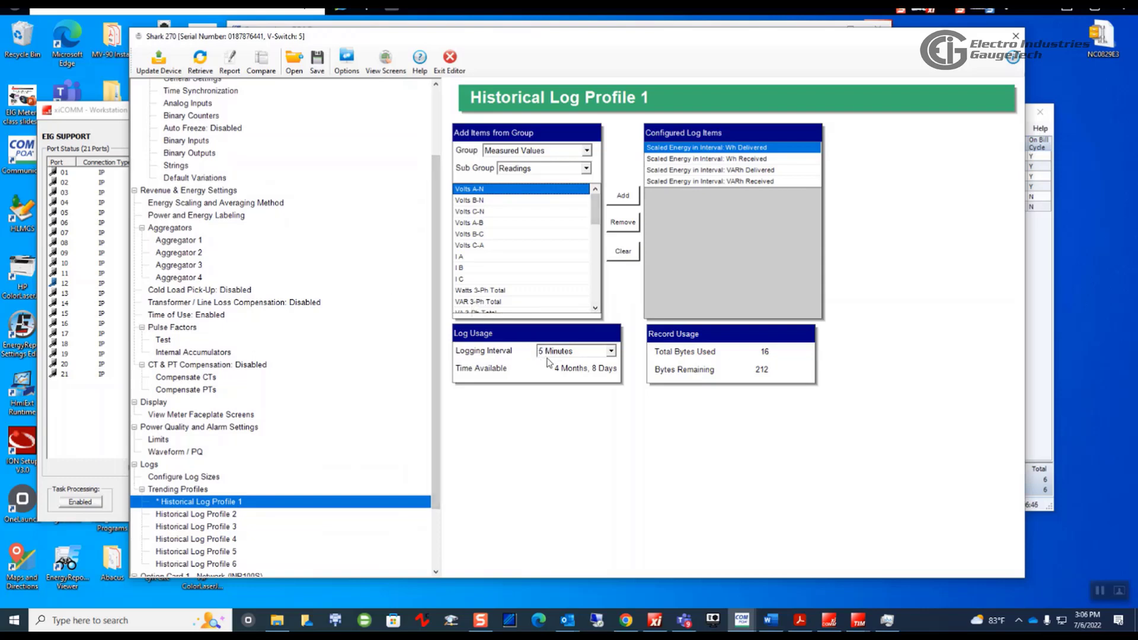
drag(436, 385, 435, 336)
click(240, 275)
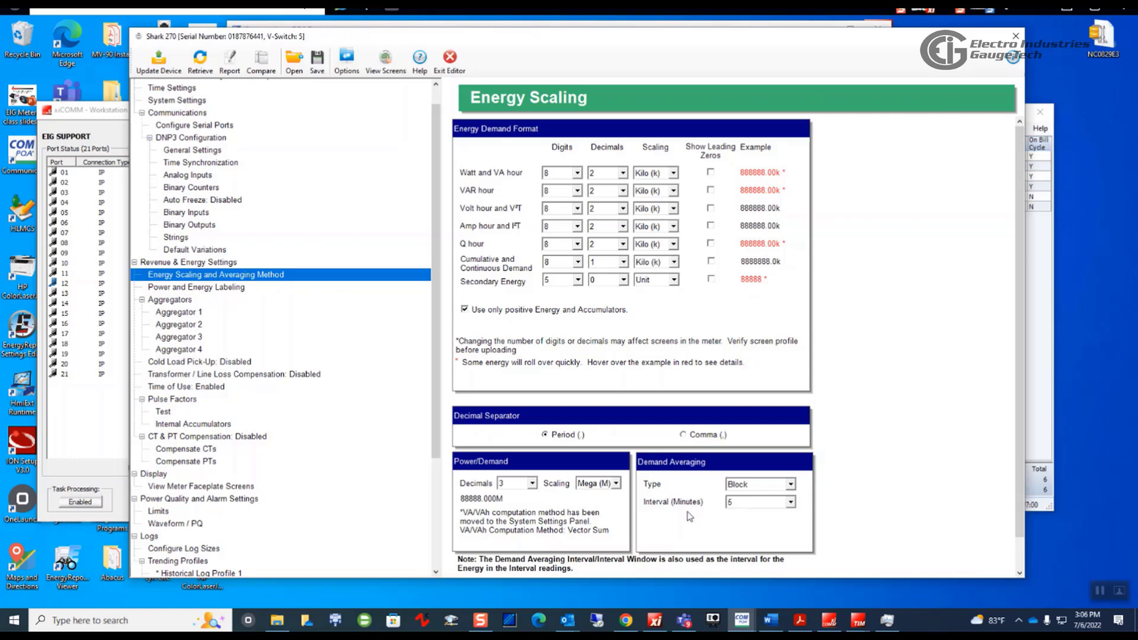
Examine the configured log items and logging interval of Historical Log Profile 2.
drag(436, 339, 429, 442)
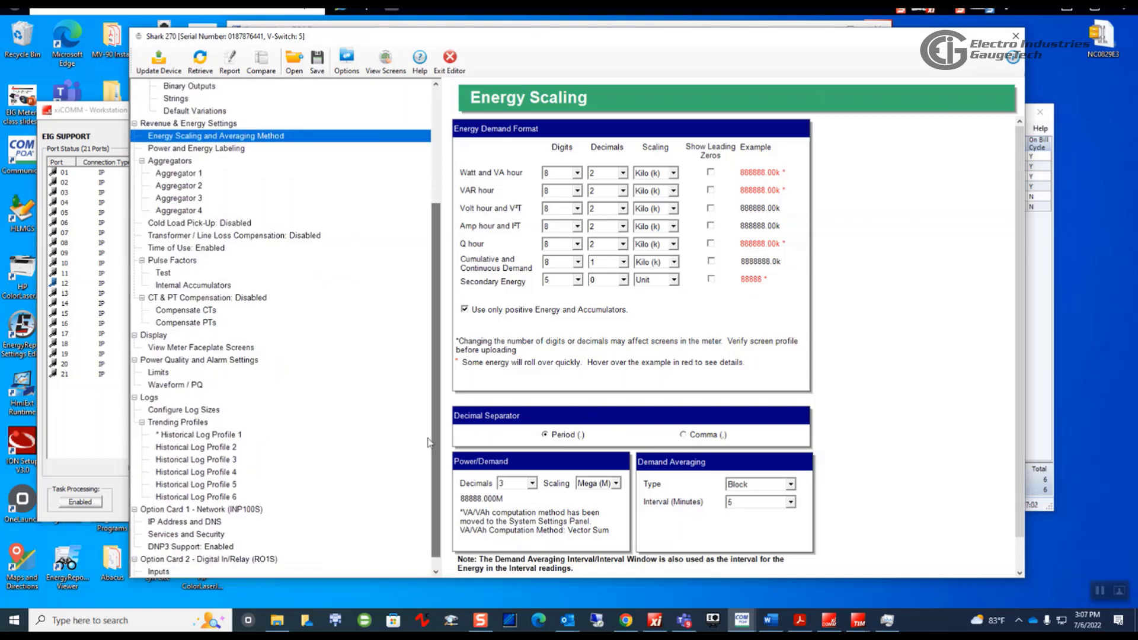
click(199, 447)
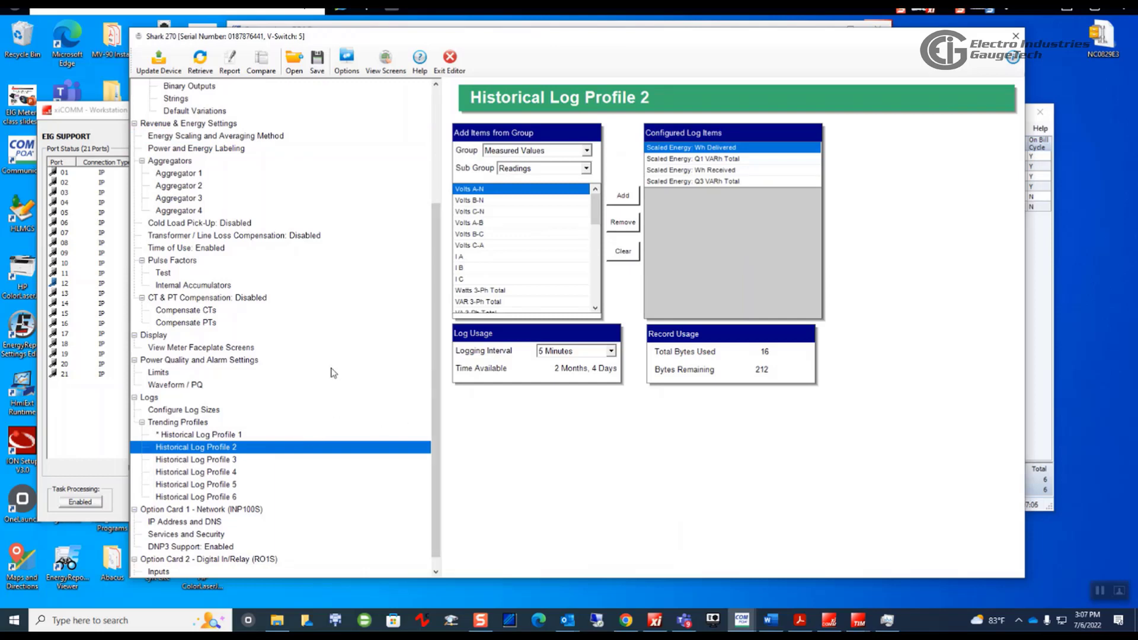
click(435, 123)
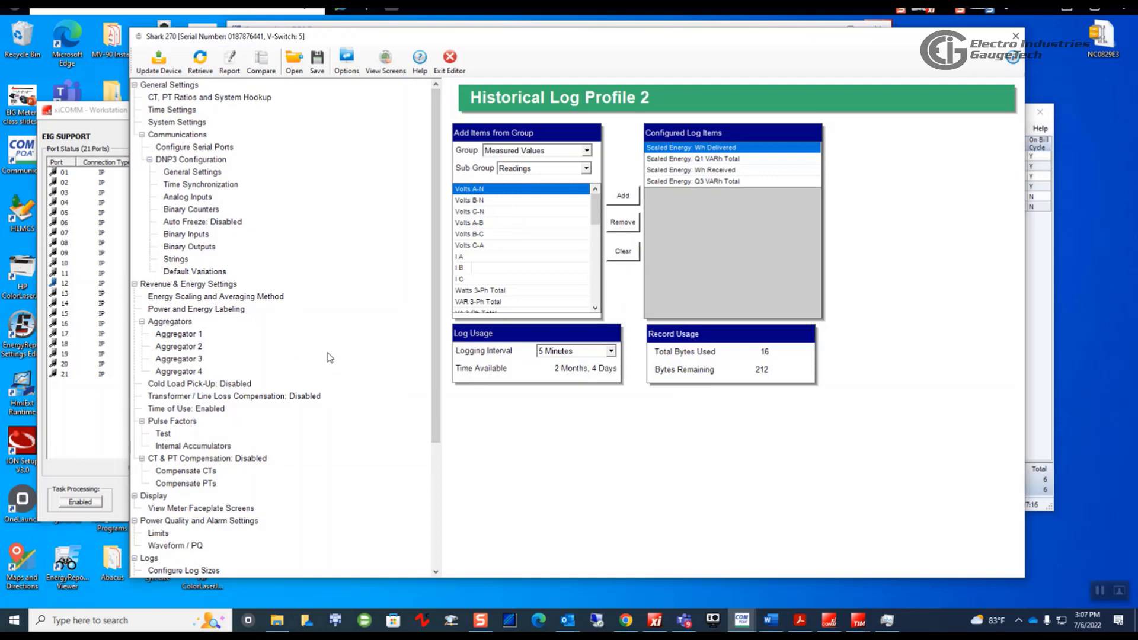
click(438, 458)
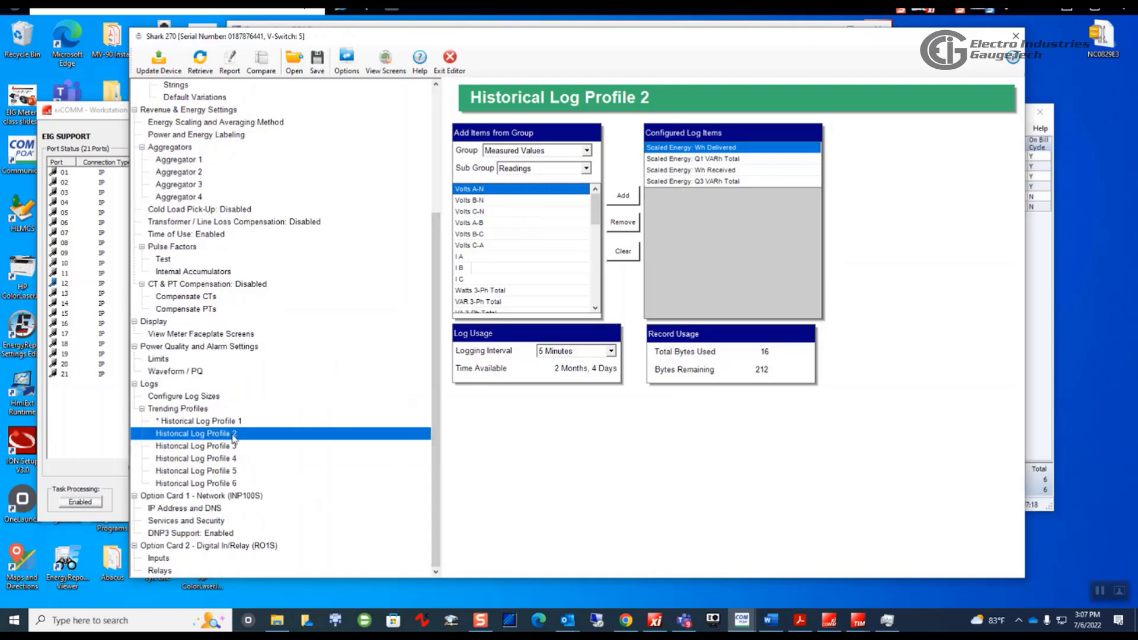
Recheck Historical Log Profile 1, the energy scaling and averaging settings, and the meter designation in System Settings.
click(218, 422)
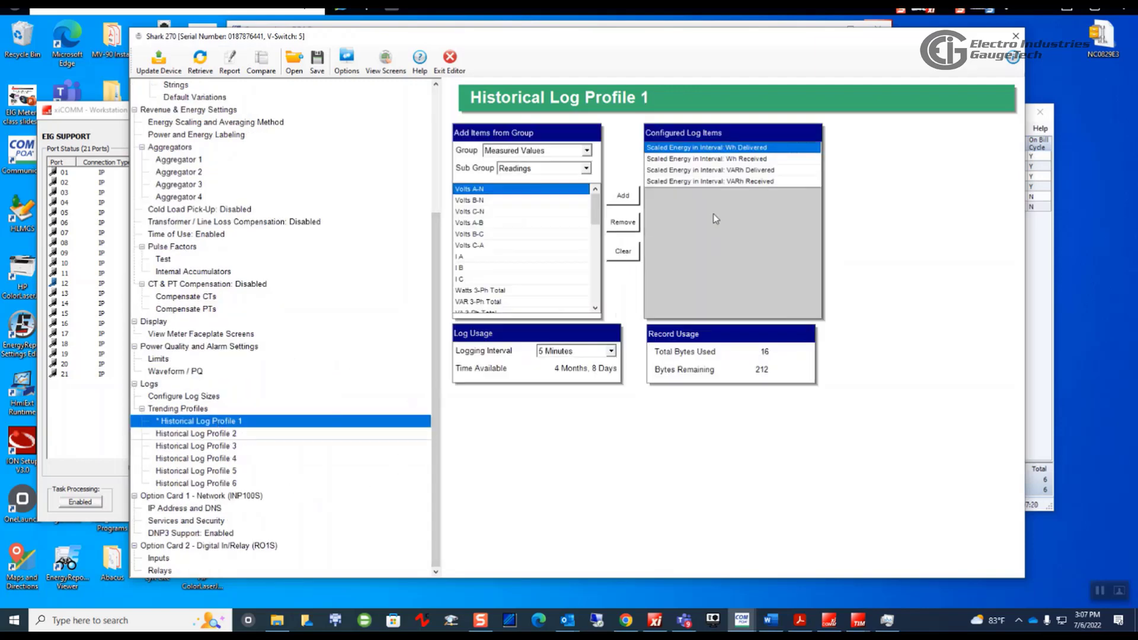
drag(432, 218, 449, 148)
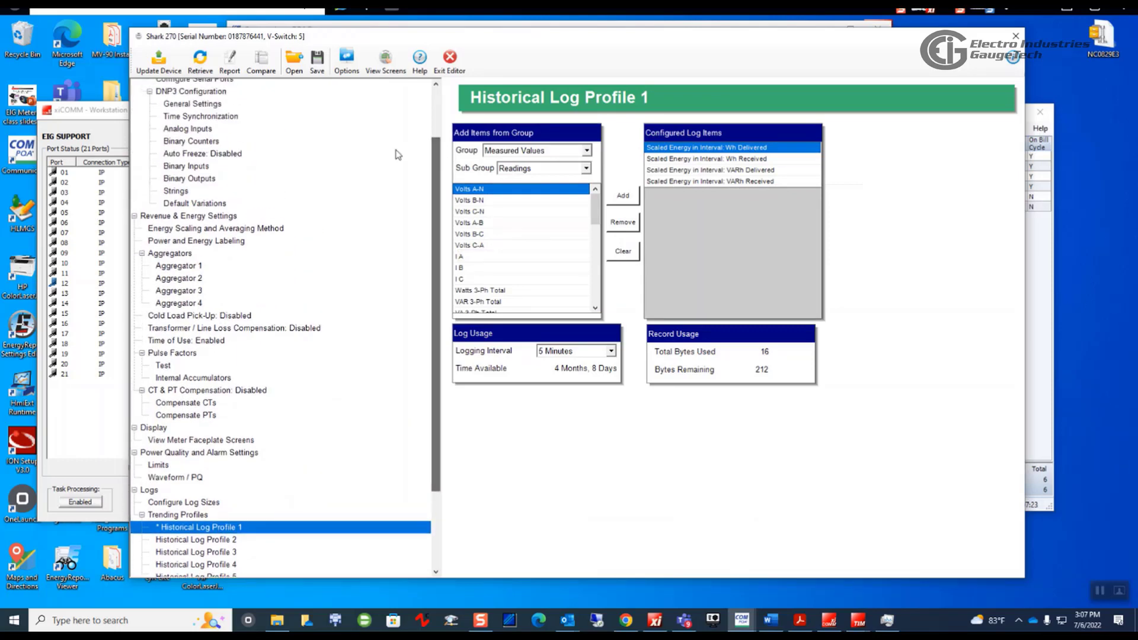
click(191, 230)
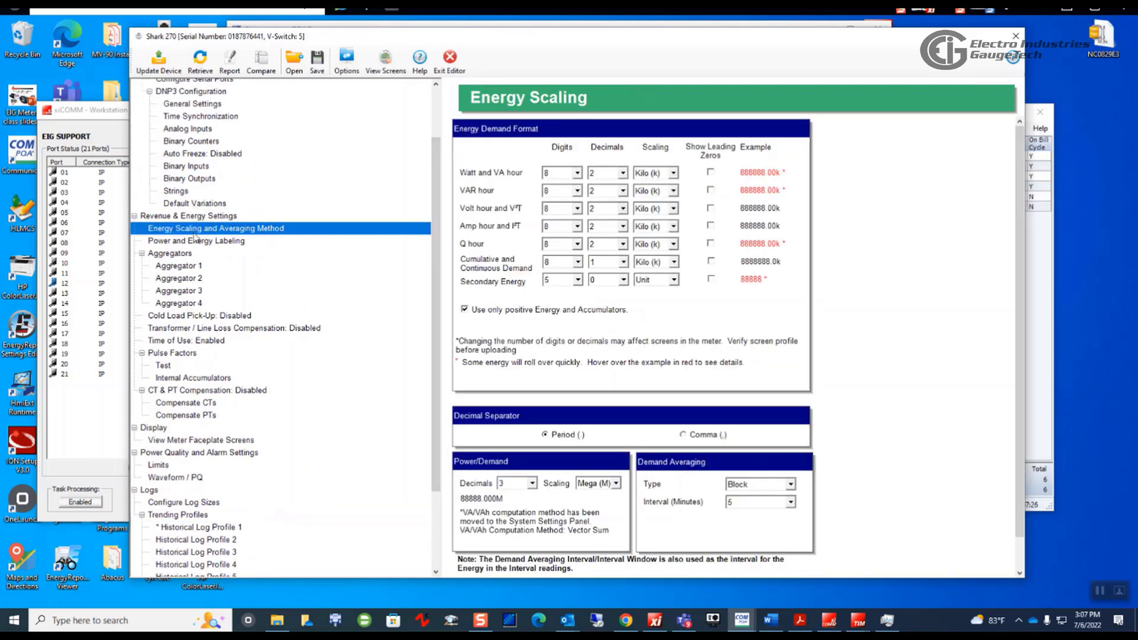
scroll(211, 129, up, 2)
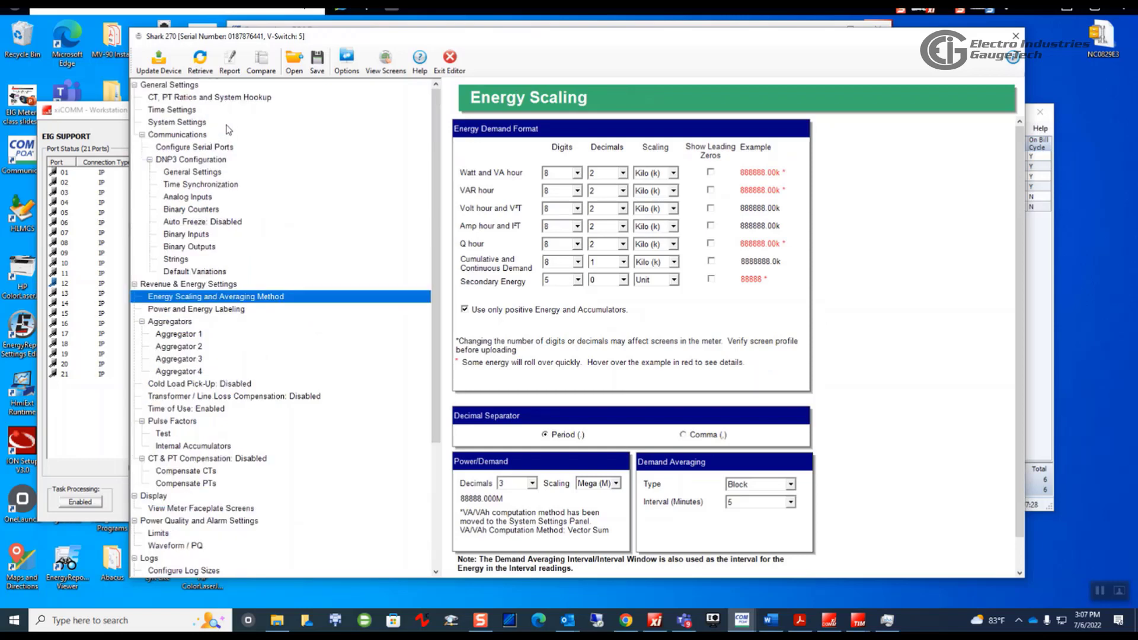
click(181, 123)
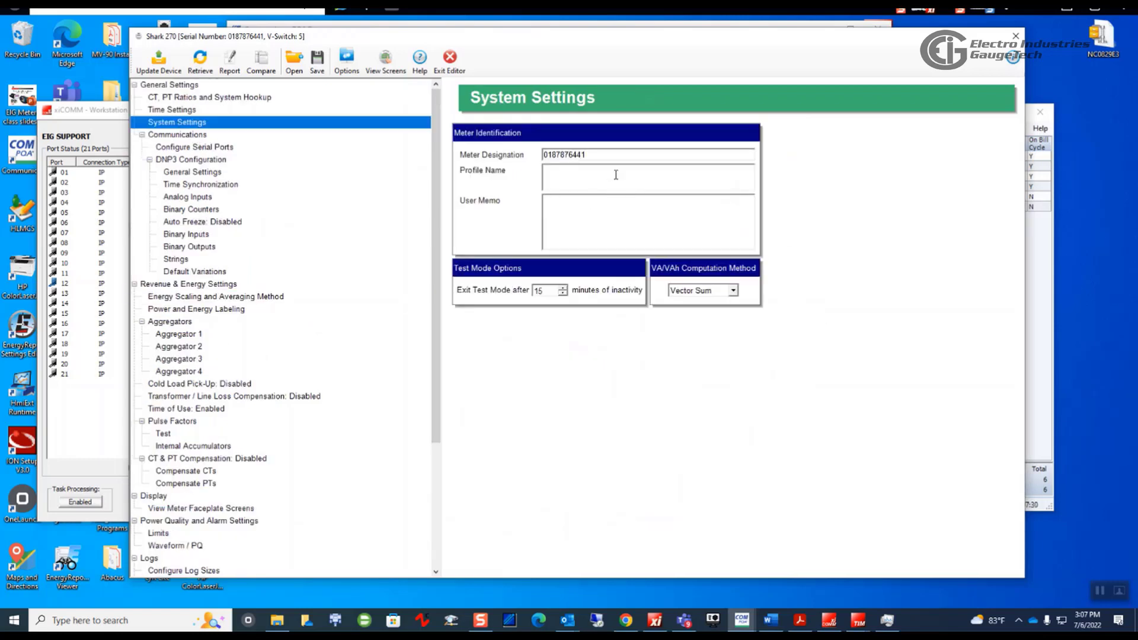
double_click(605, 156)
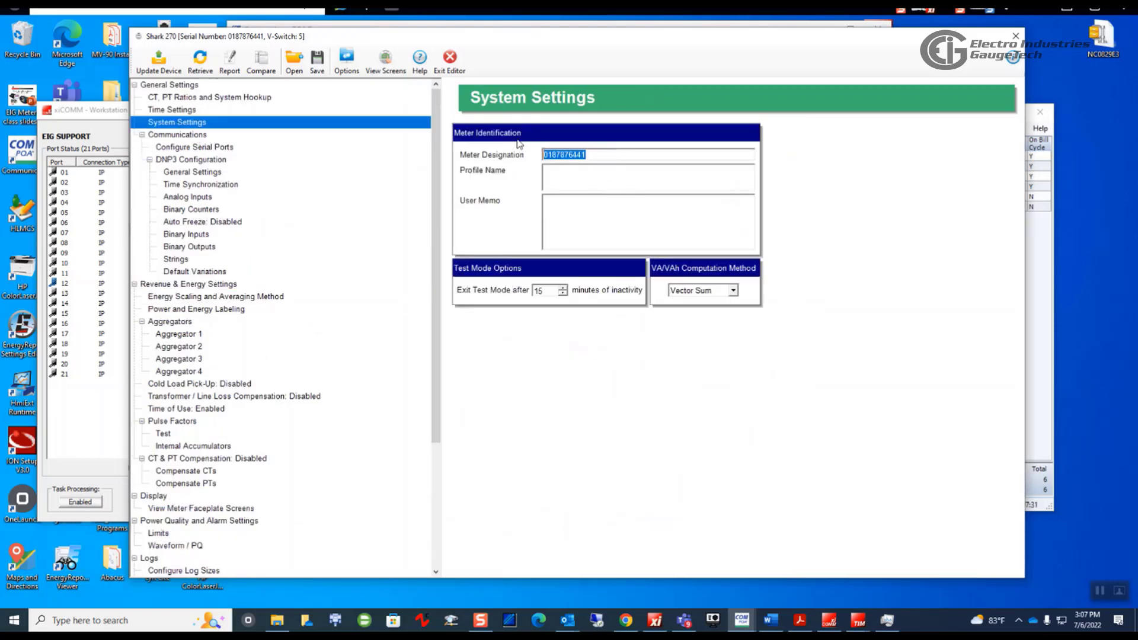
Replace the meter designation in the Meter Identification settings with Shark270Test.
click(873, 386)
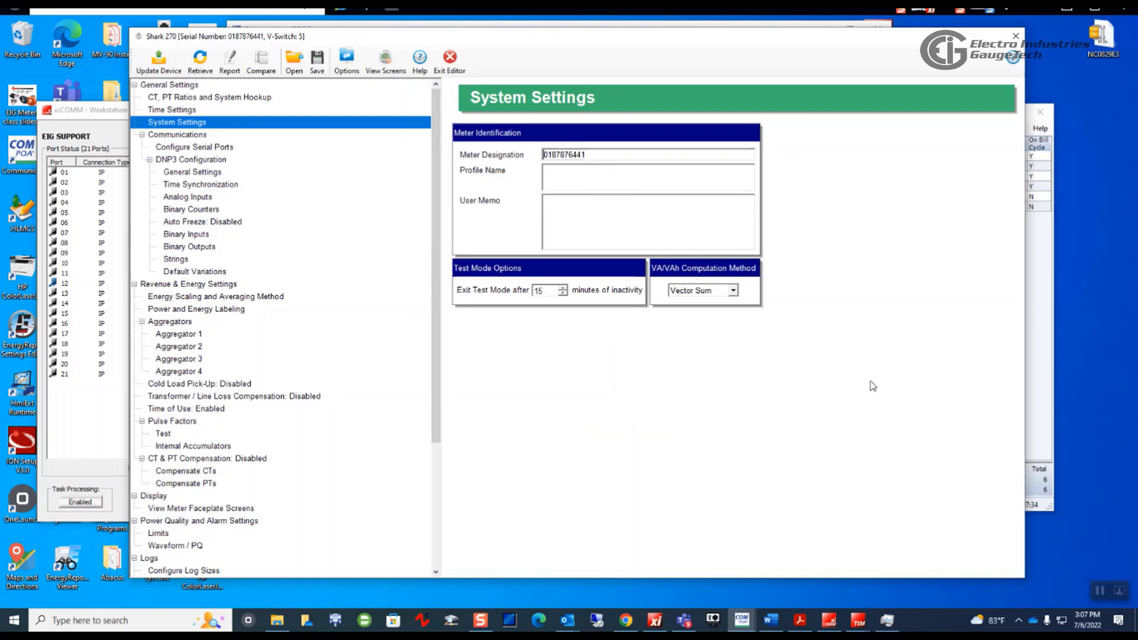
text(Shark2)
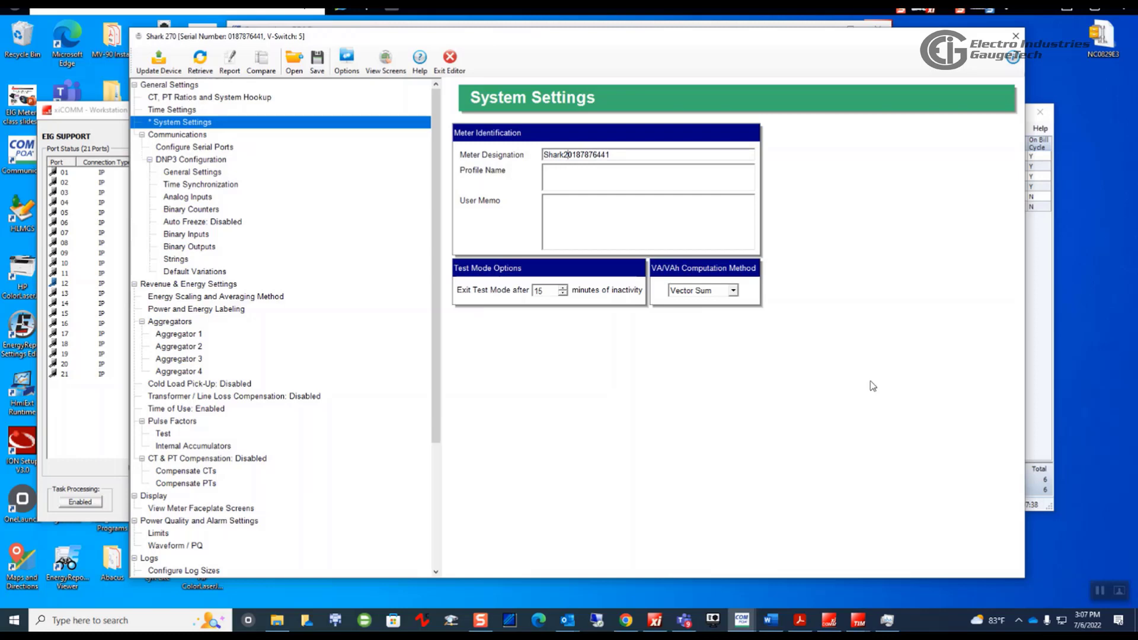
key(Delete)
key(Delete)
key(Delete)
key(Delete)
key(Delete)
key(Delete)
key(Delete)
key(Delete)
key(Delete)
Update the meter with the edited profile, preserving no existing device settings, skipping the Historical 1 log download and the Time of Use profile upload.
click(167, 71)
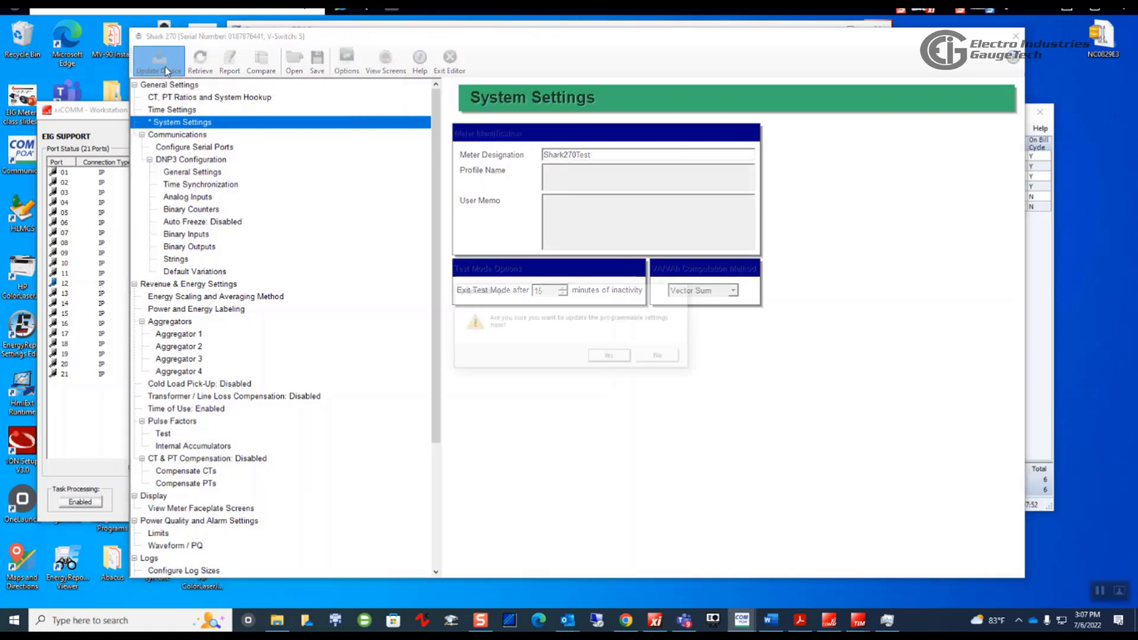
click(611, 357)
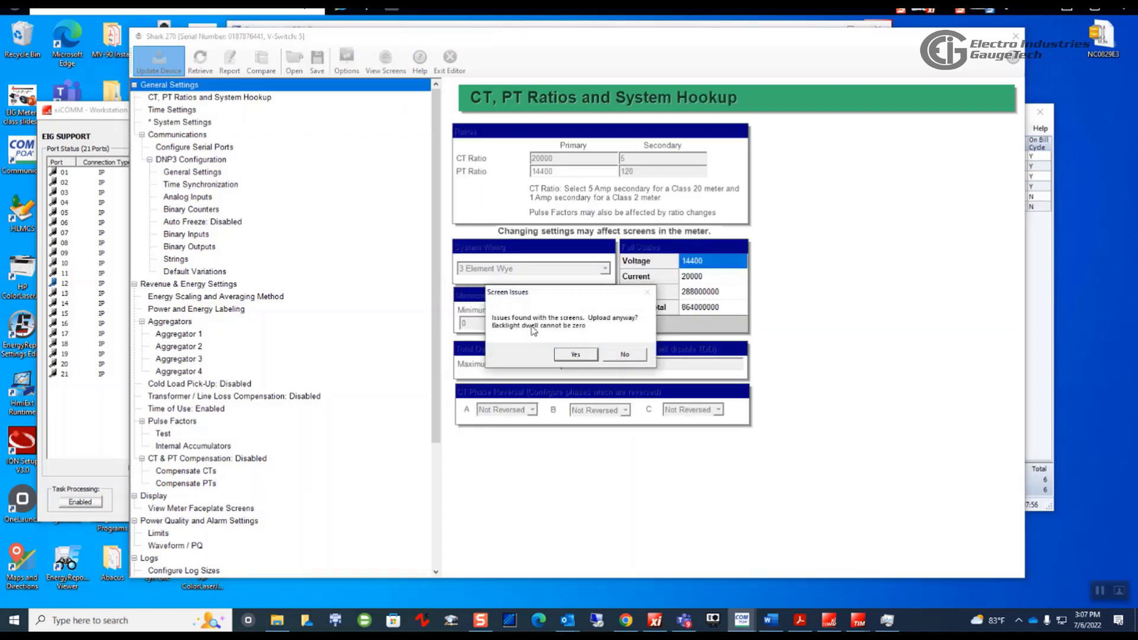
click(576, 355)
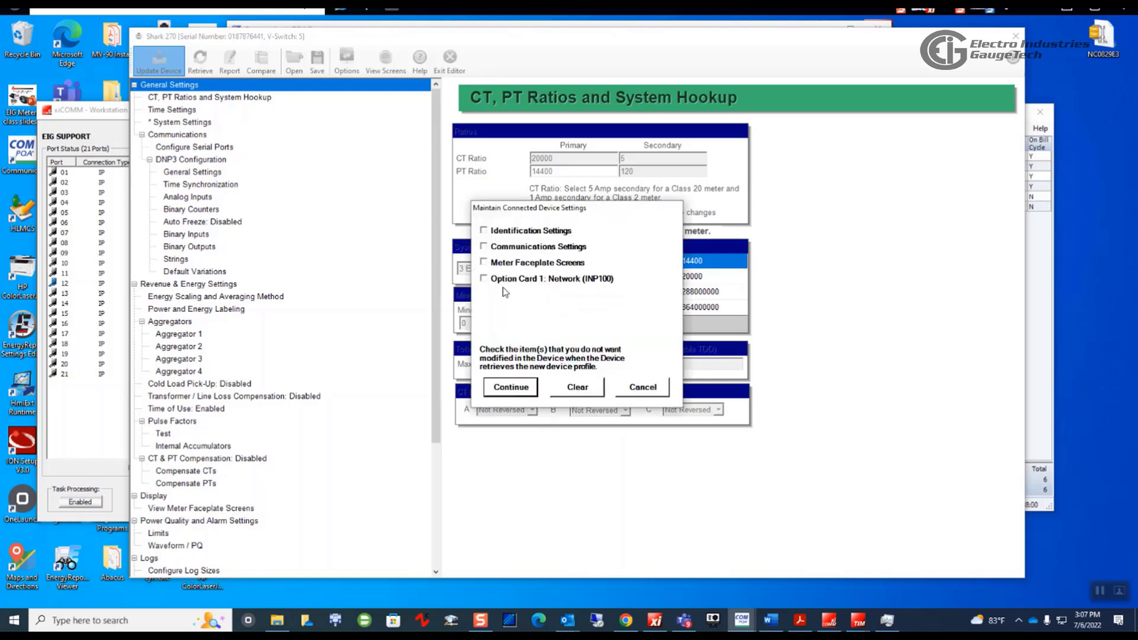
click(523, 392)
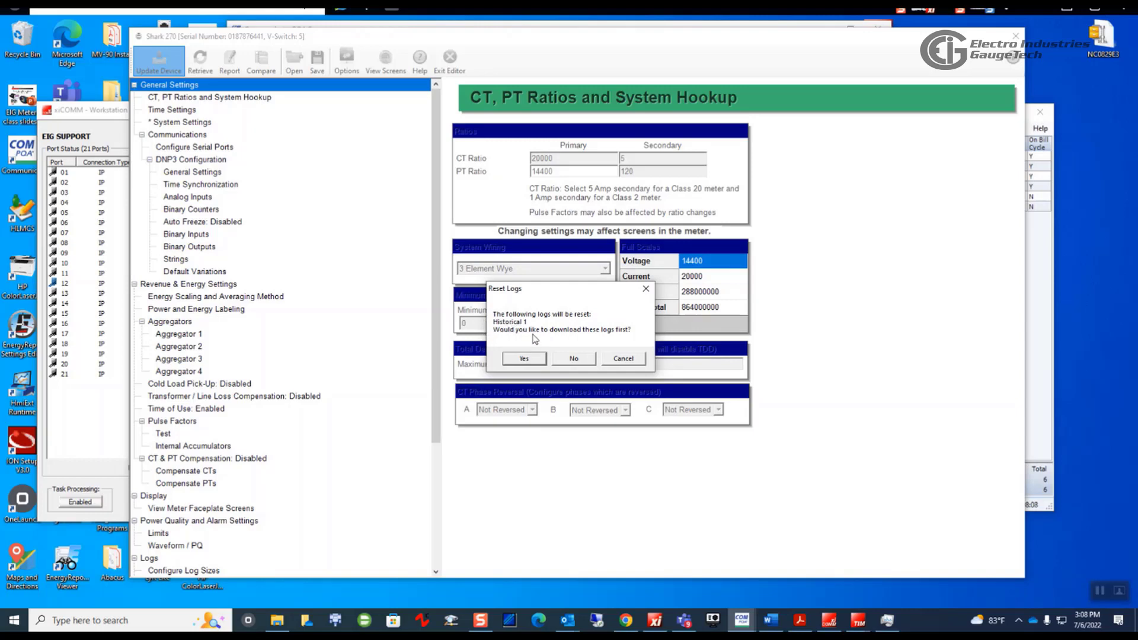
click(574, 359)
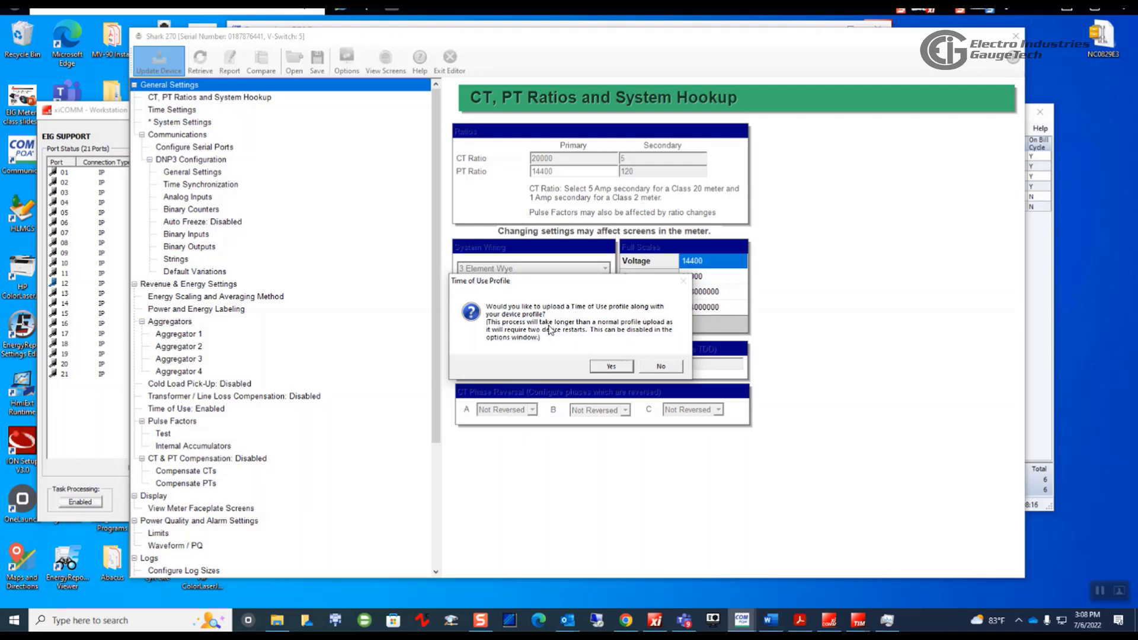
click(659, 367)
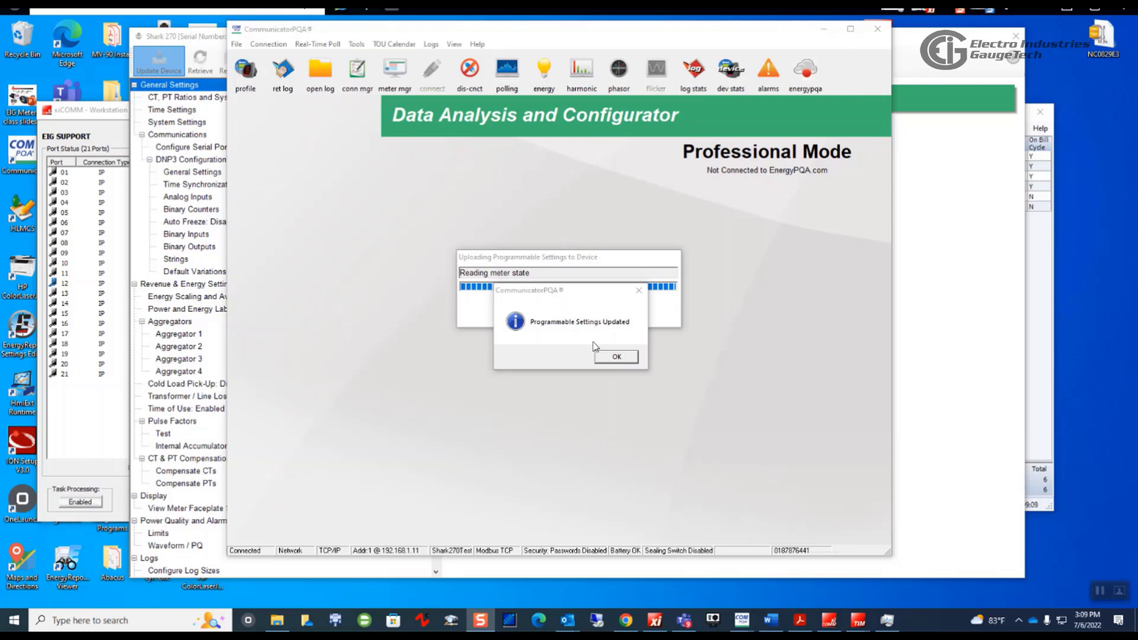
click(616, 357)
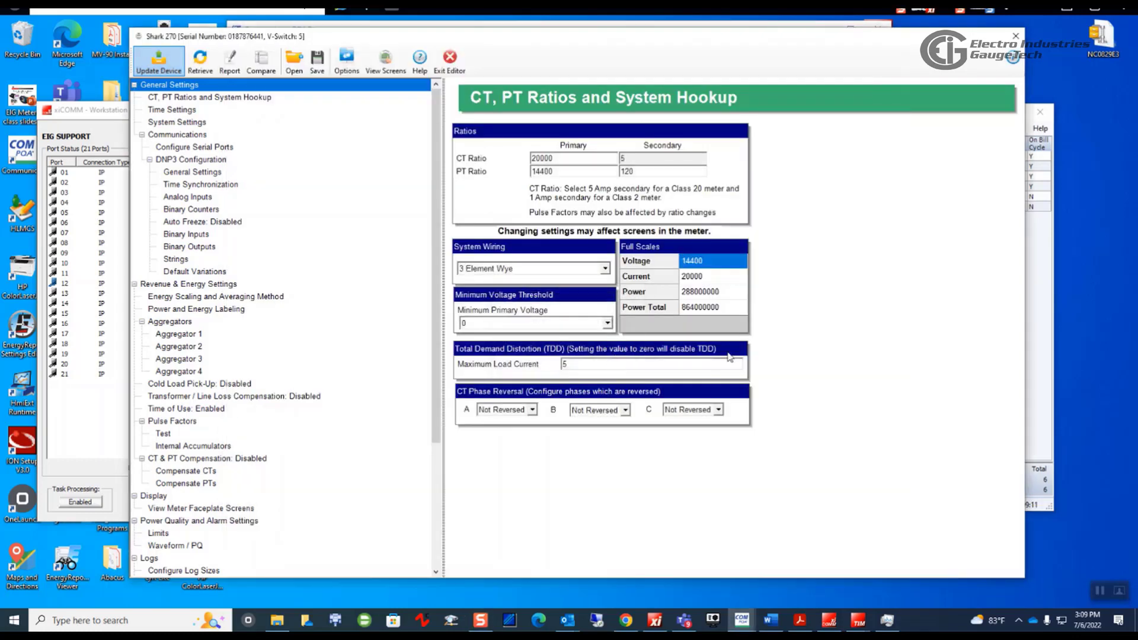
Check the configured log items and logging interval of Historical Log Profile 1 in the updated device profile.
drag(434, 296, 436, 414)
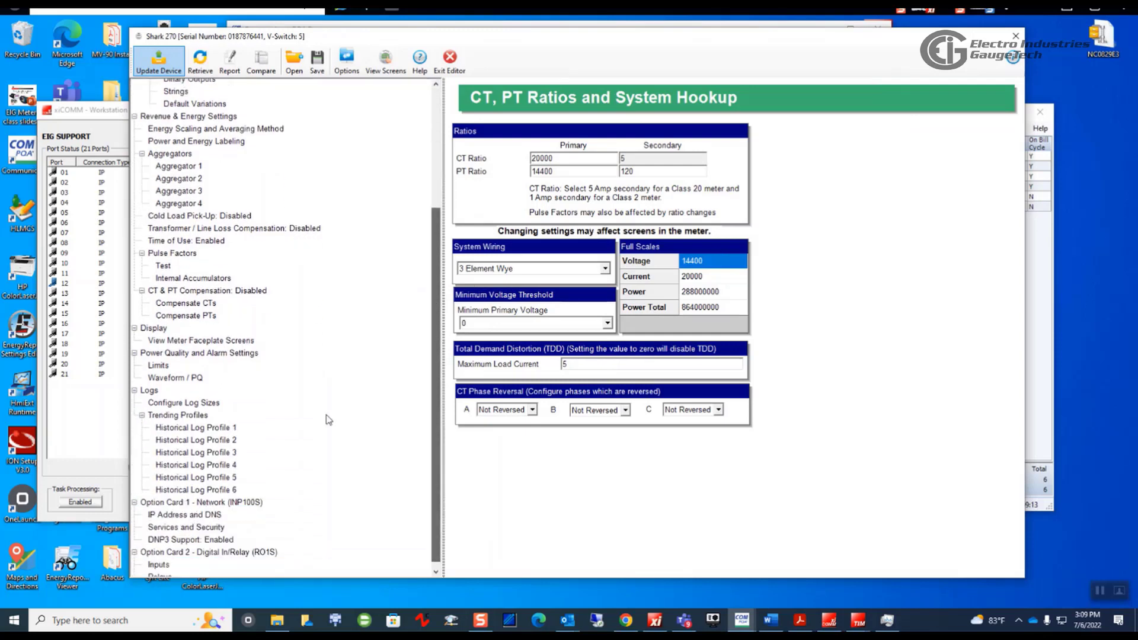
click(211, 428)
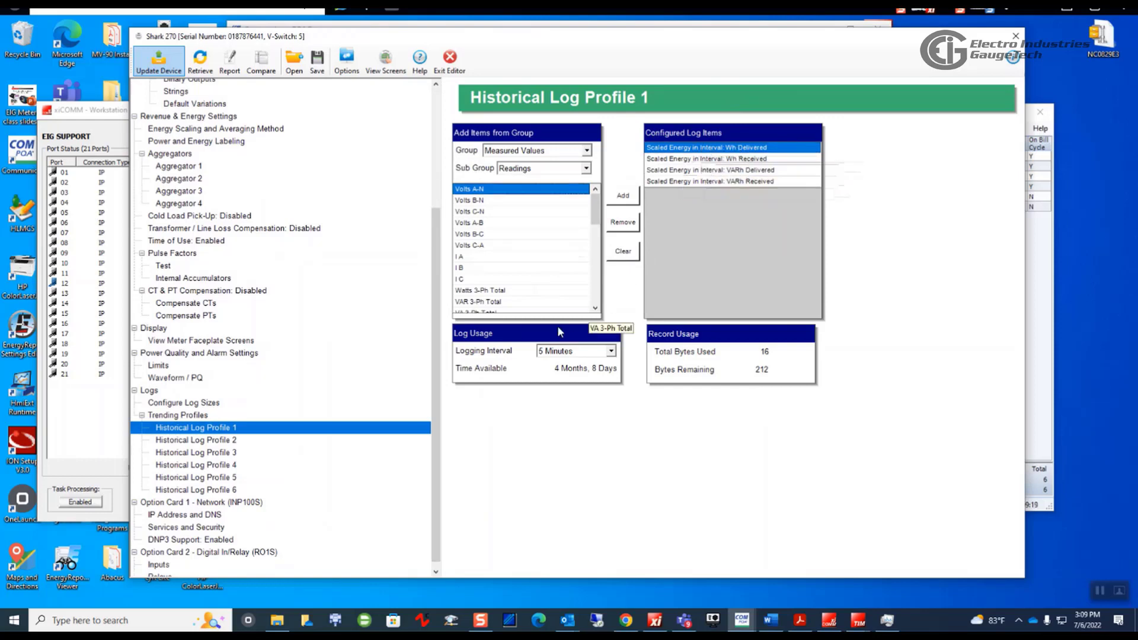
scroll(433, 244, up, 3)
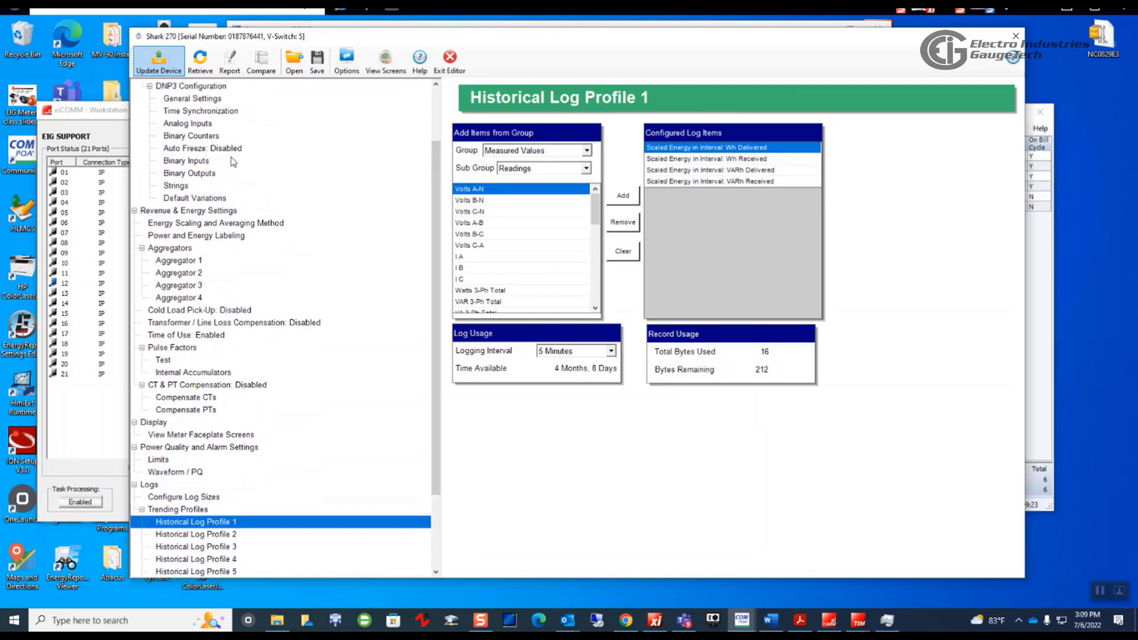
scroll(438, 113, up, 3)
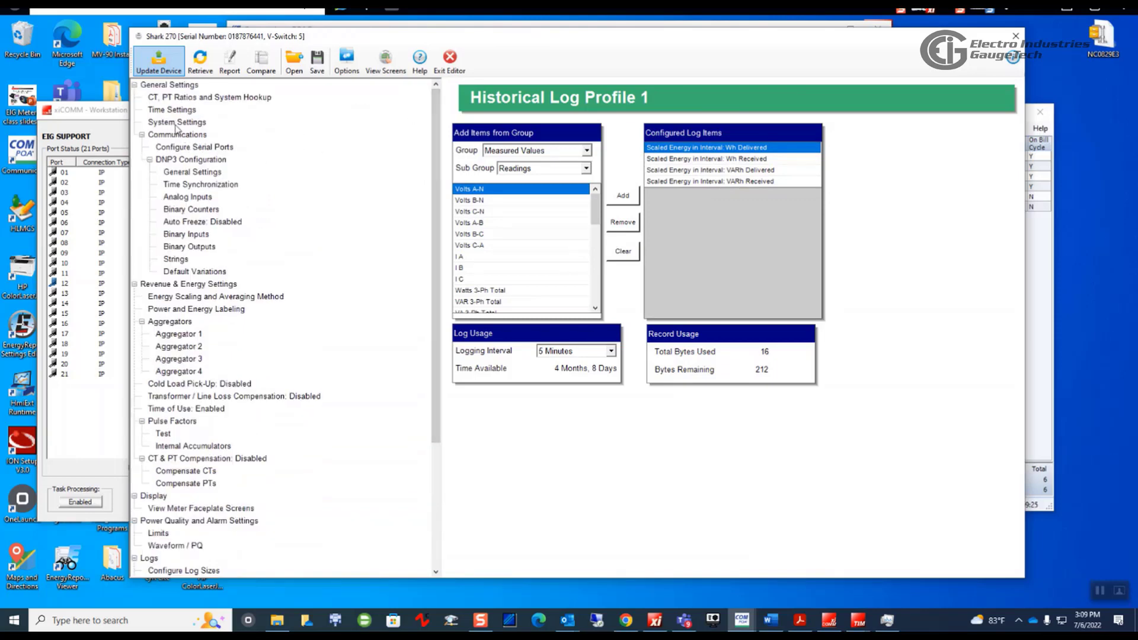
Copy the meter designation from the System Settings for use in the MV-90 xi master file.
click(180, 122)
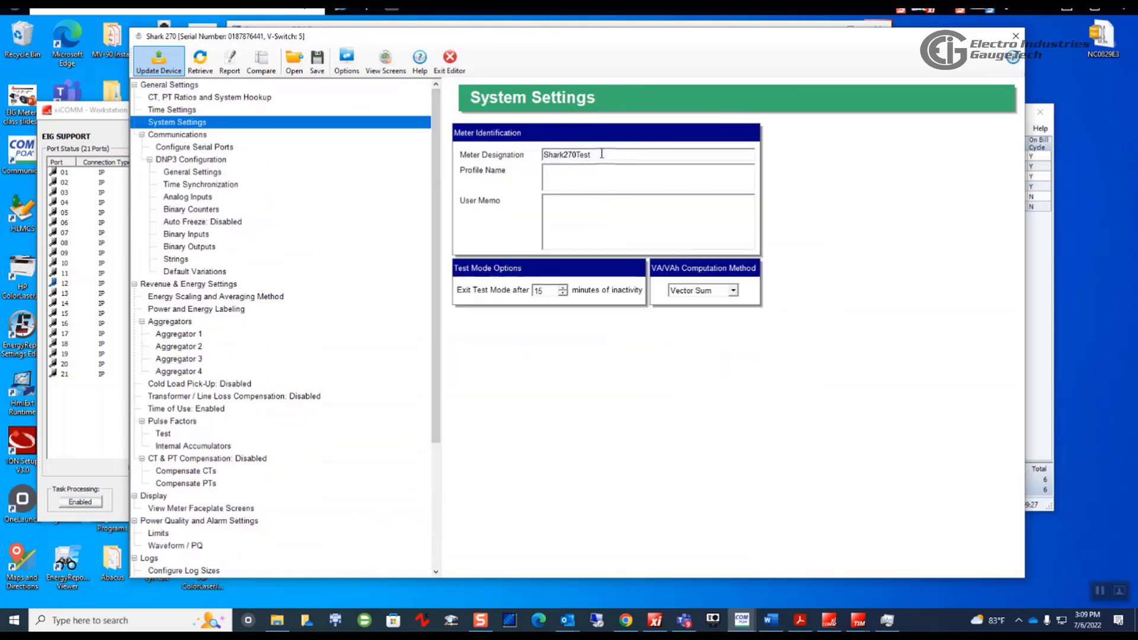
double_click(590, 154)
right_click(568, 154)
click(578, 194)
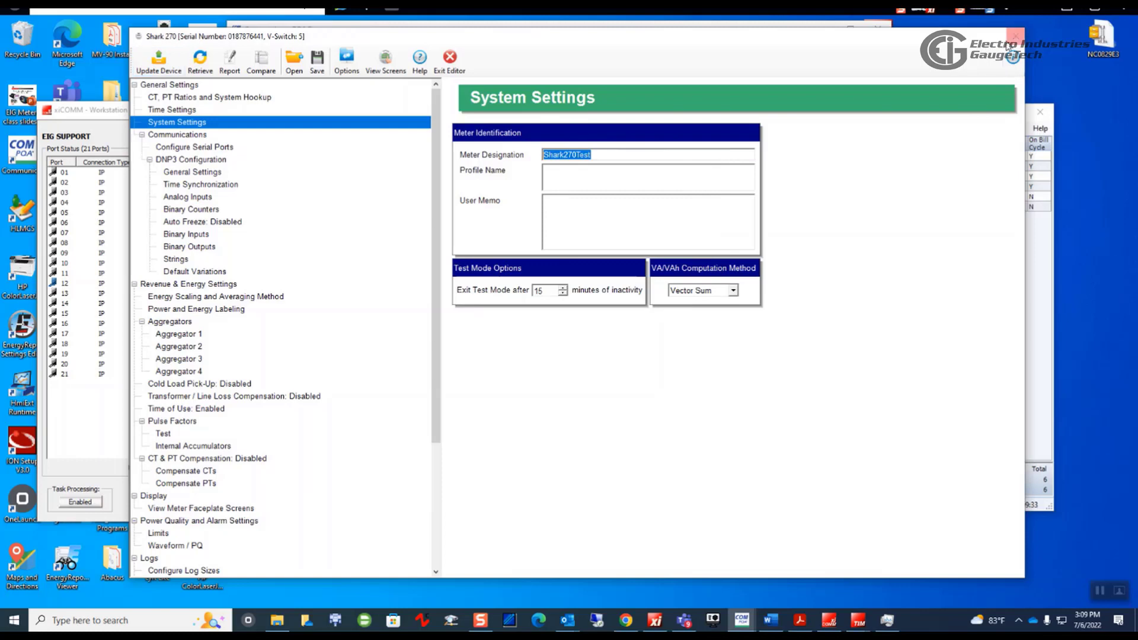
Exit the device profile editor, disconnect from the meter, and return to the MV-90 xi Monitor.
click(450, 59)
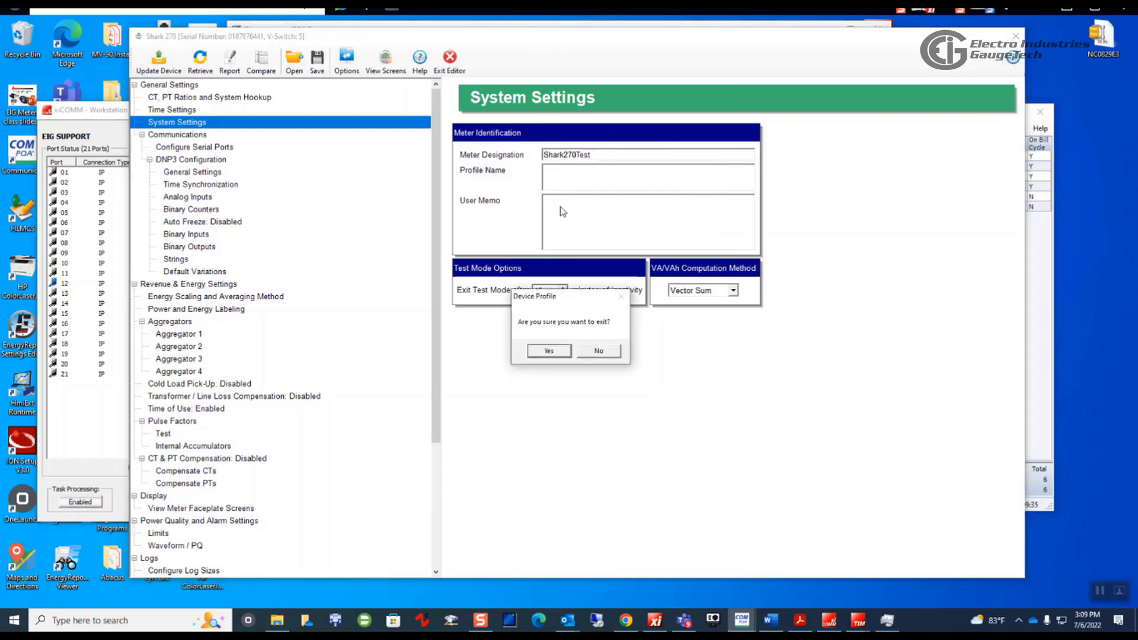
click(557, 351)
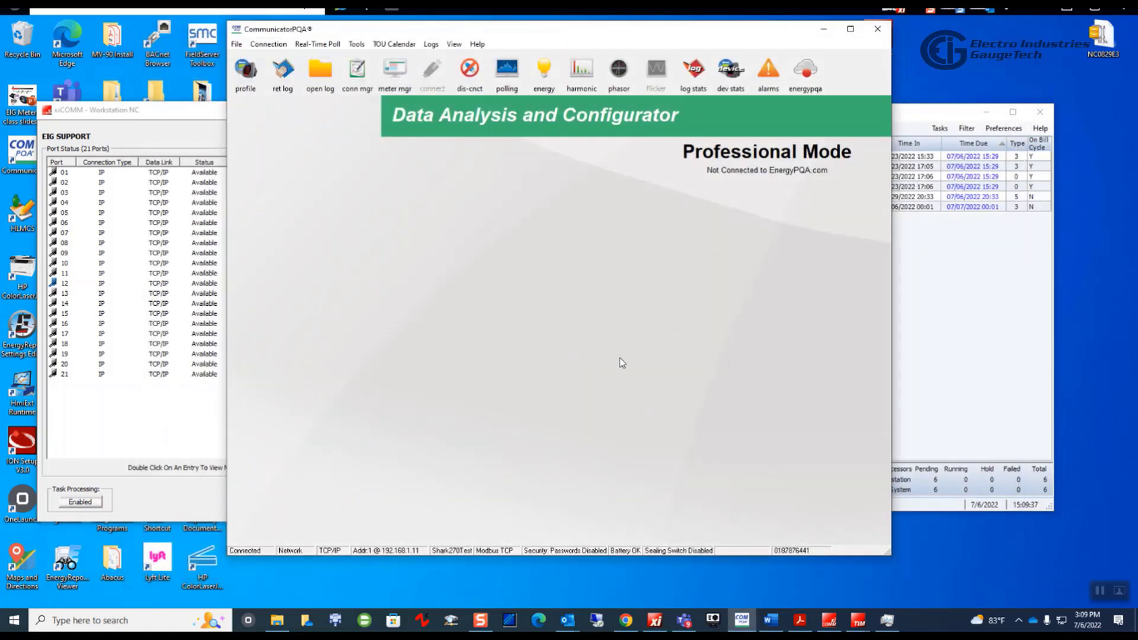
click(480, 72)
click(824, 30)
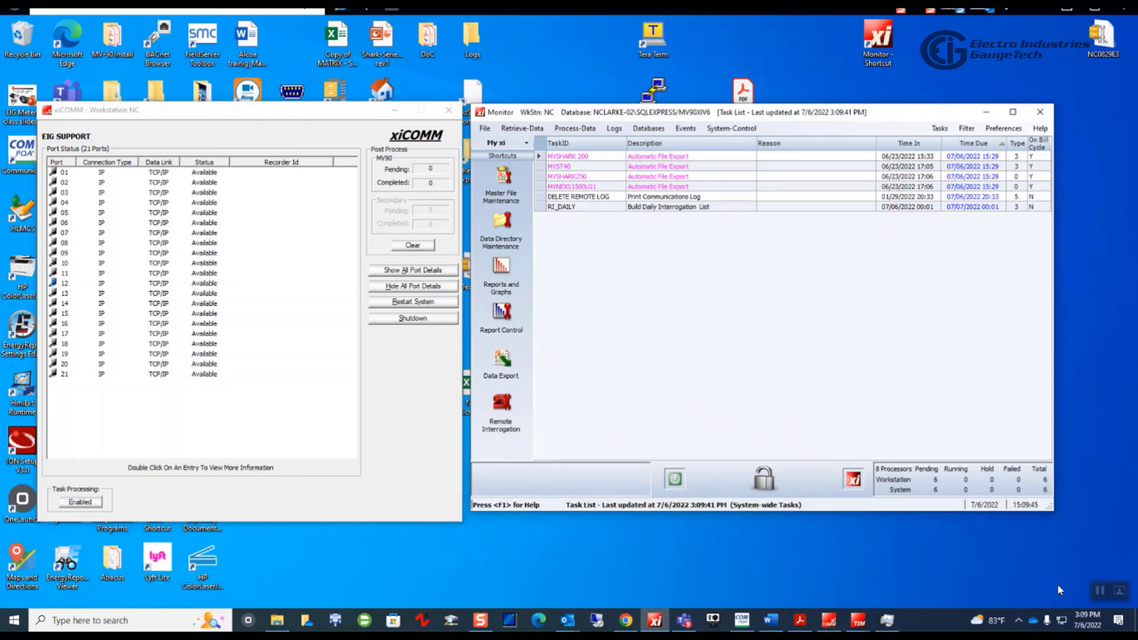
click(1093, 591)
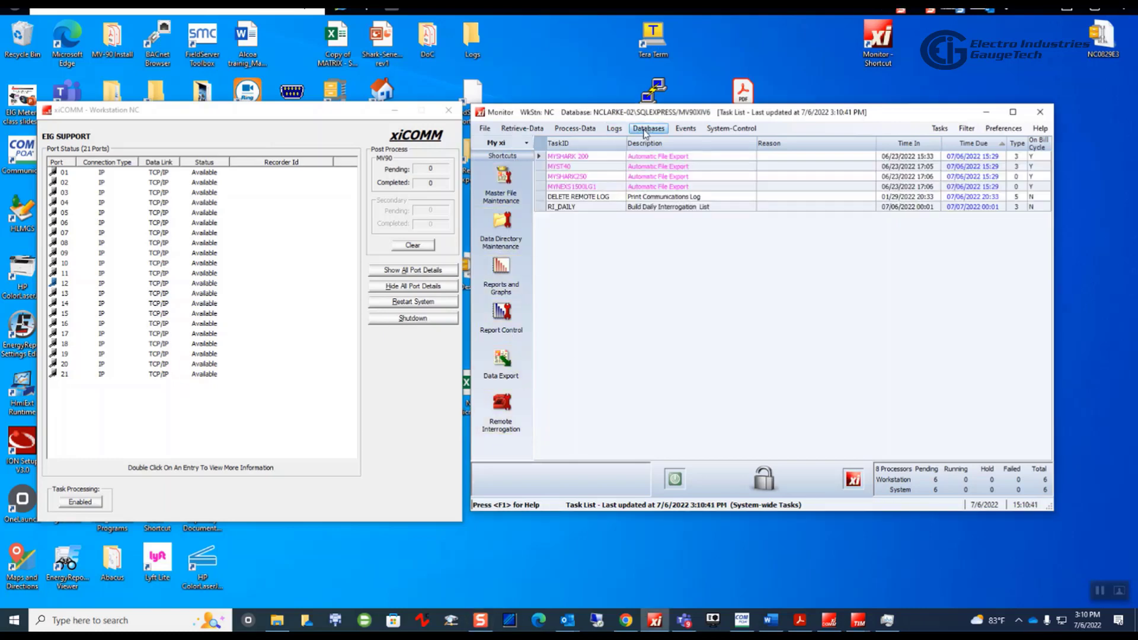
Open Master File Maintenance from the MV-90 xi Monitor and place its window over the task list.
click(644, 130)
mouse_move(651, 147)
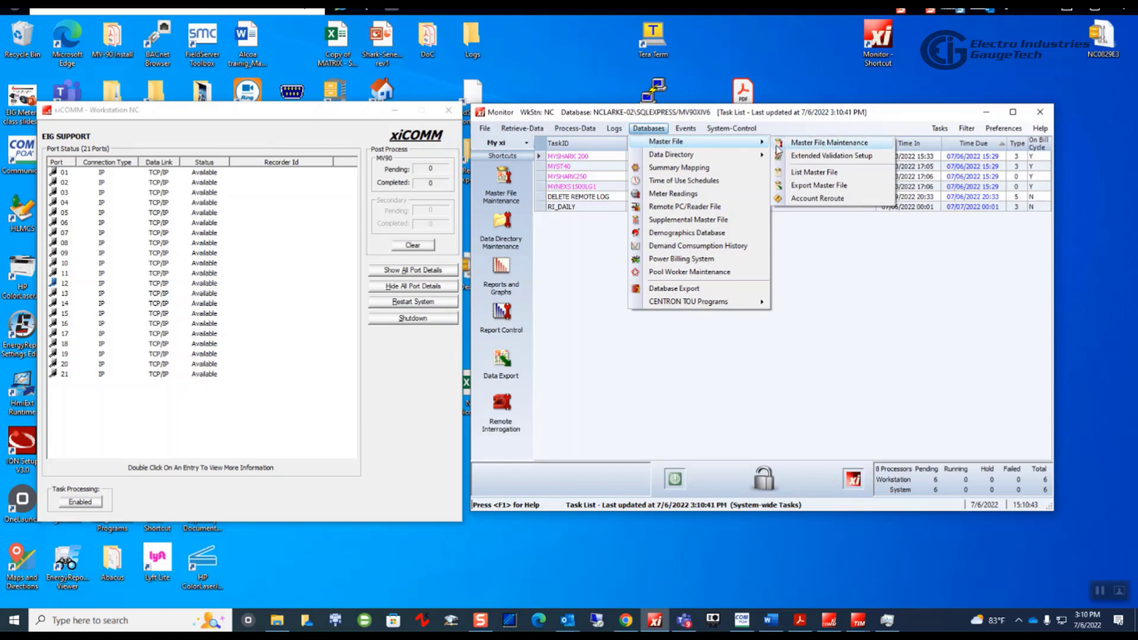
click(807, 143)
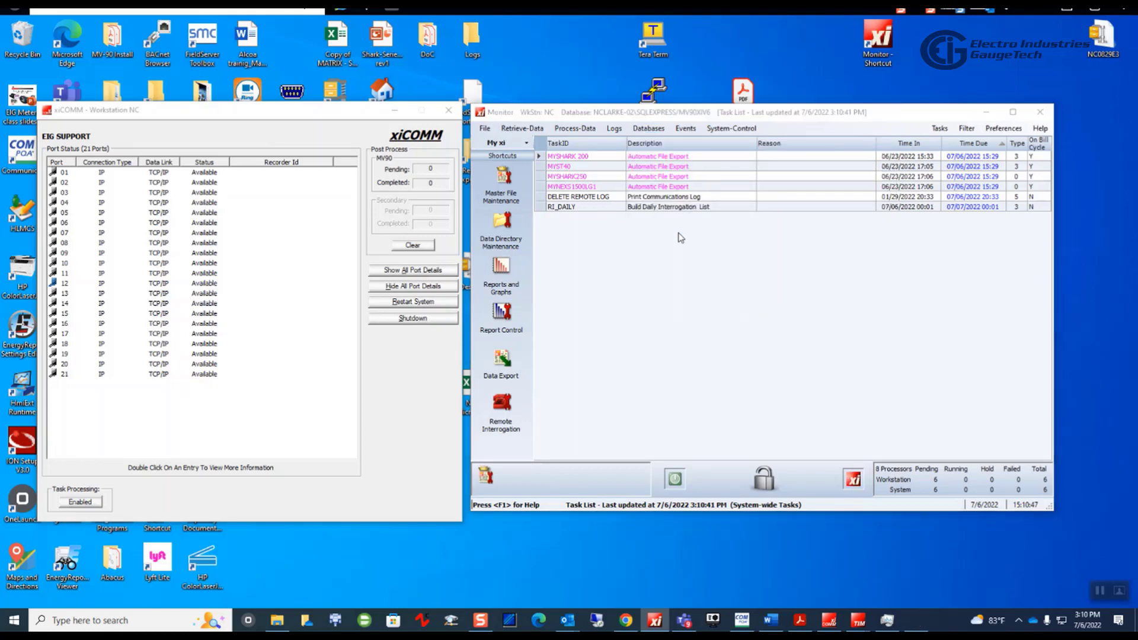
drag(605, 55, 725, 164)
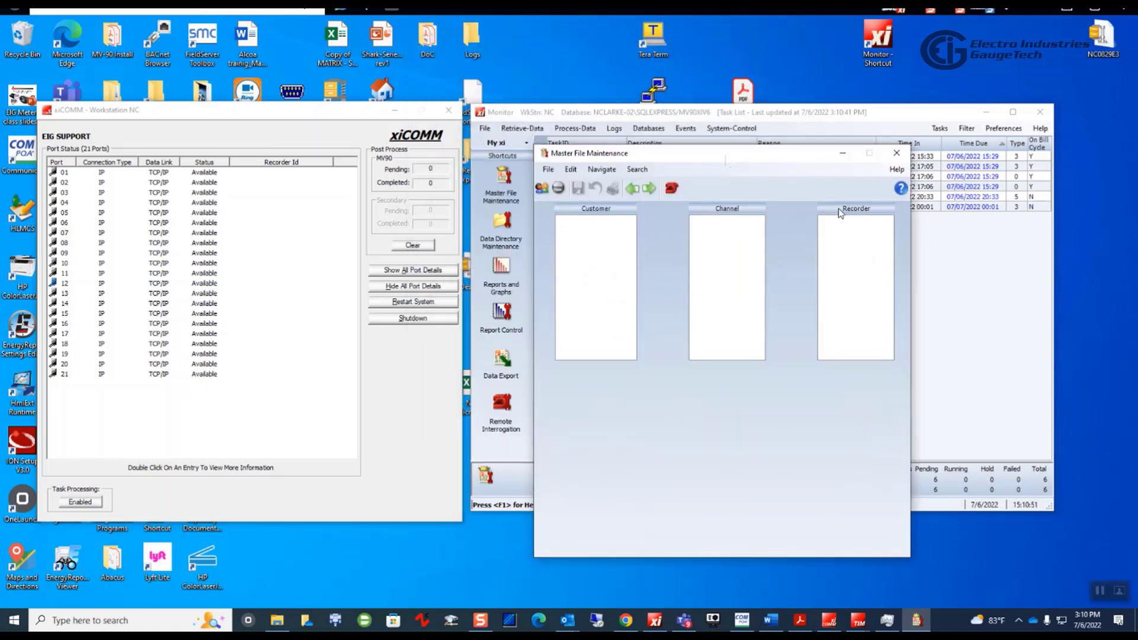
right_click(839, 212)
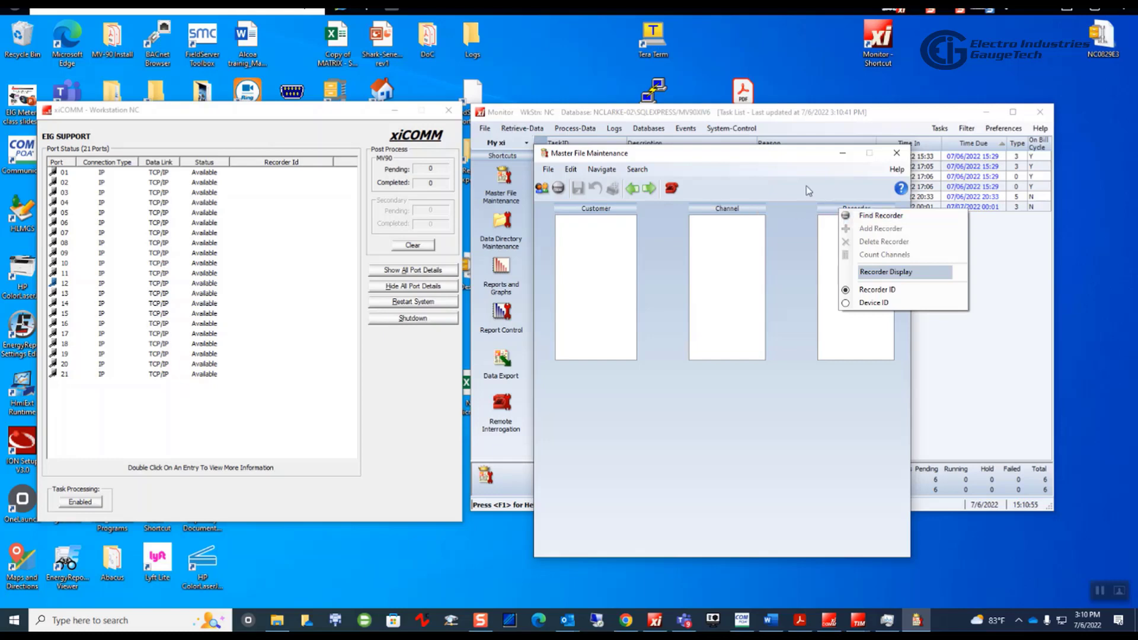
click(773, 193)
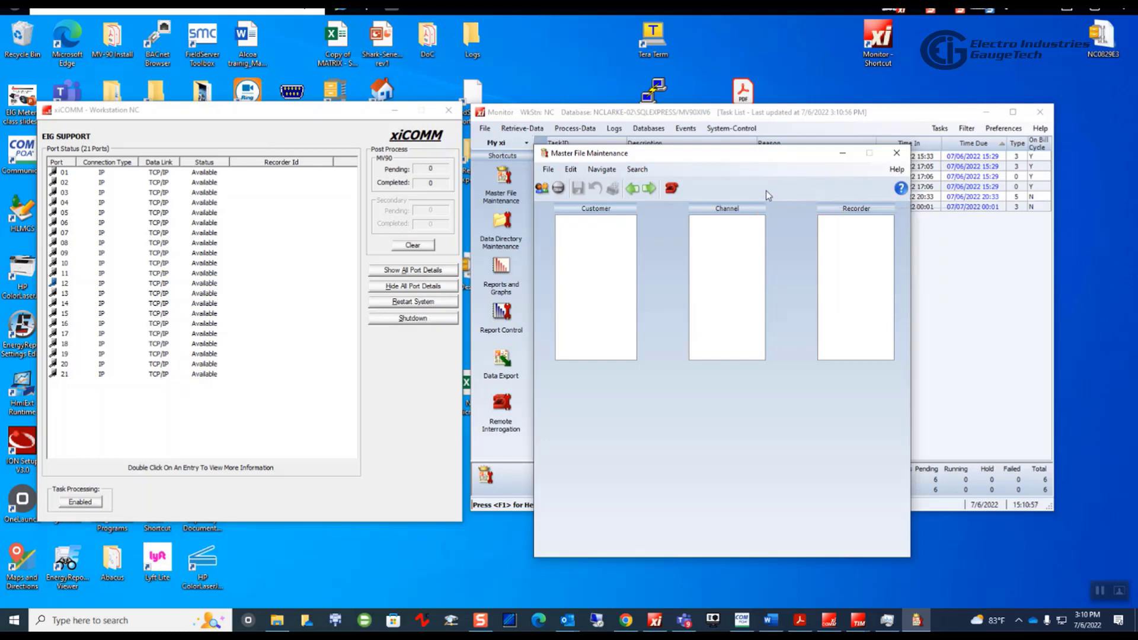
Start a new customer, recorder and channels entry using SHARK270TEST as the customer, recorder and device ID.
click(570, 169)
click(599, 182)
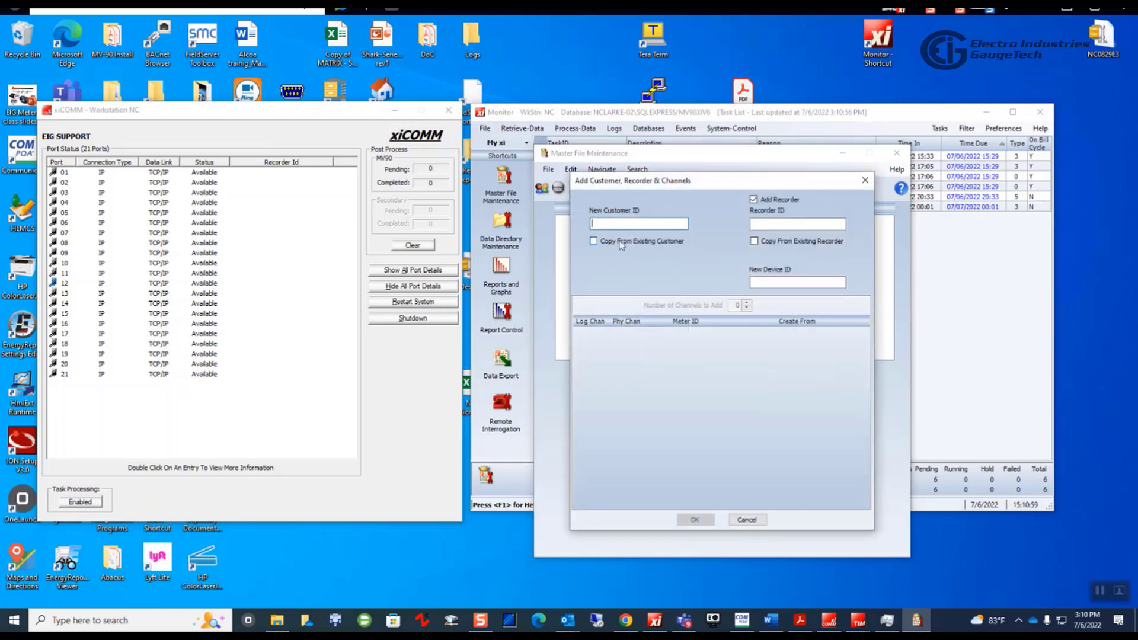
text(S)
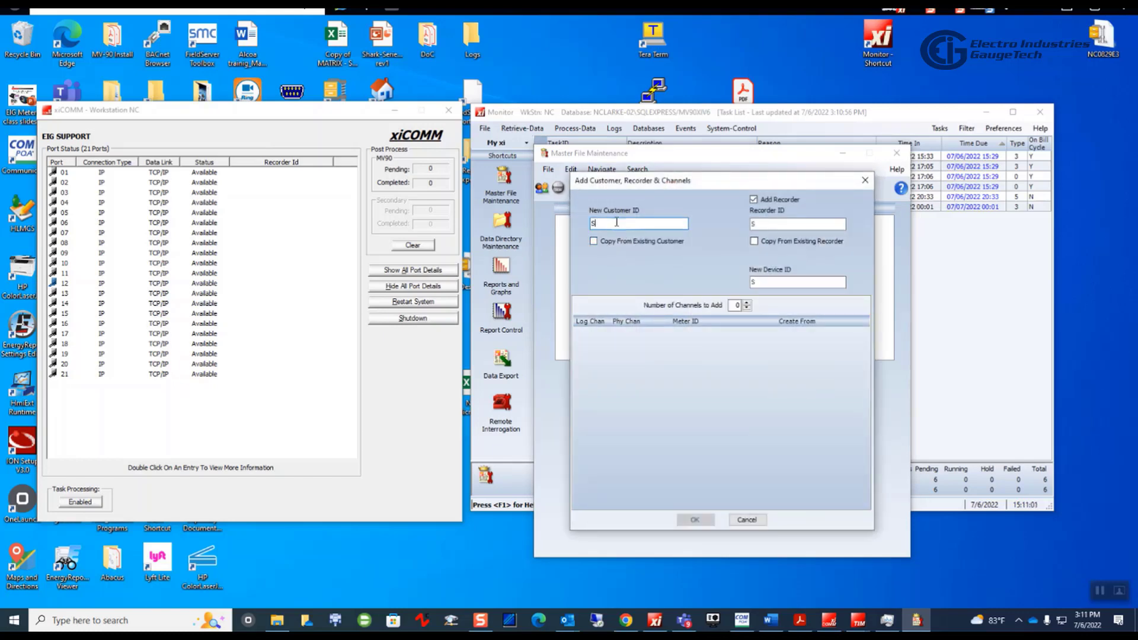
text(HARK270TEST)
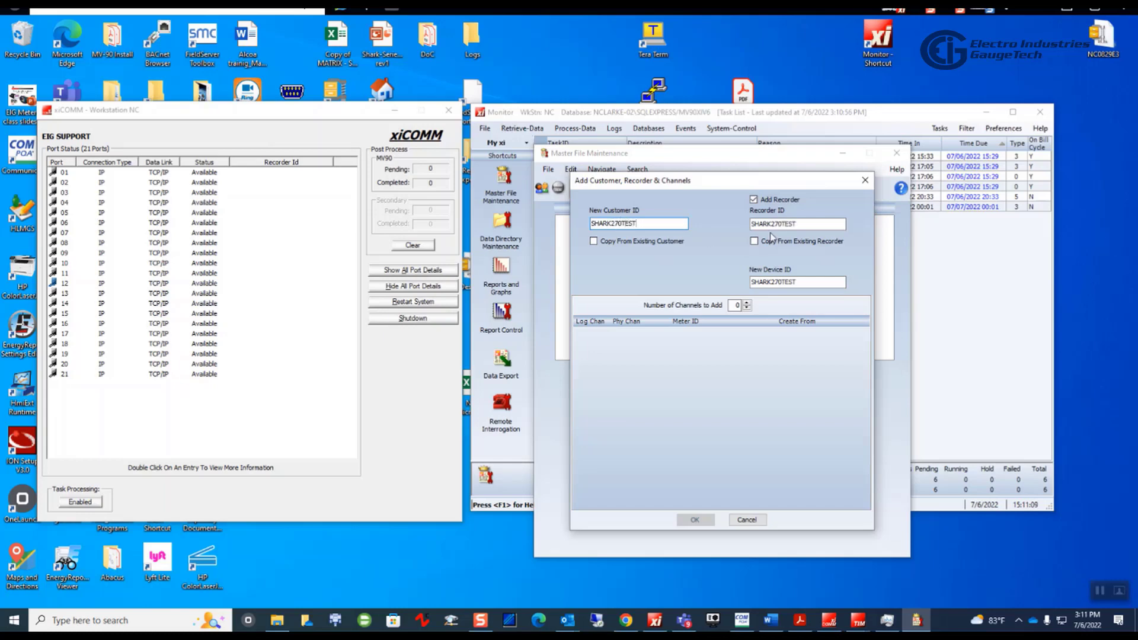
double_click(816, 283)
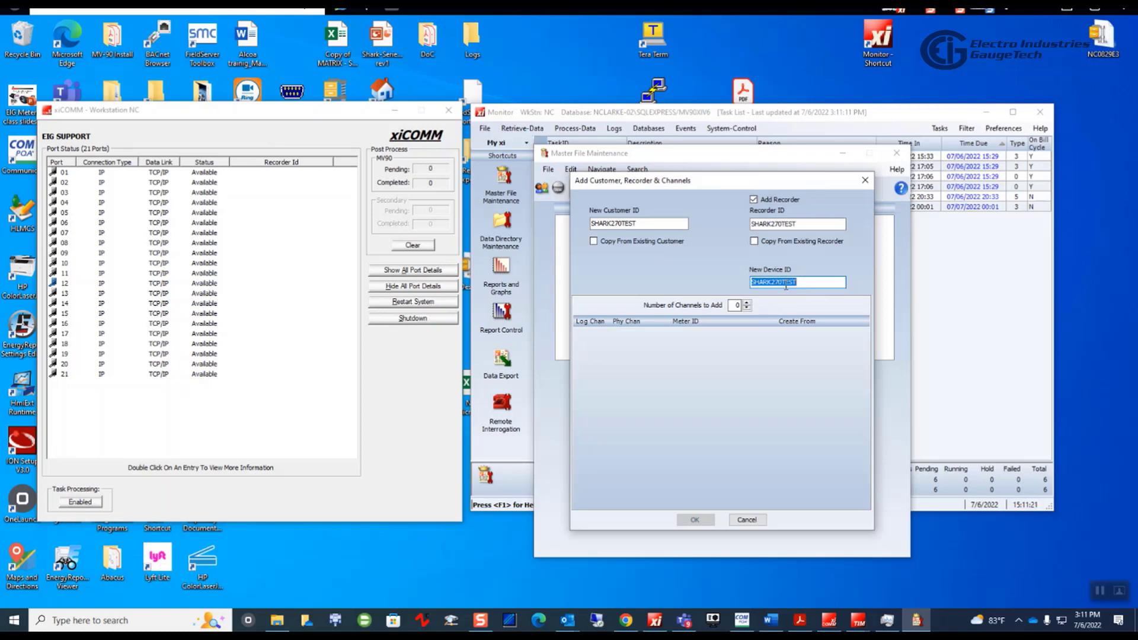
Set the number of channels to add to 4 for the new recorder.
click(747, 303)
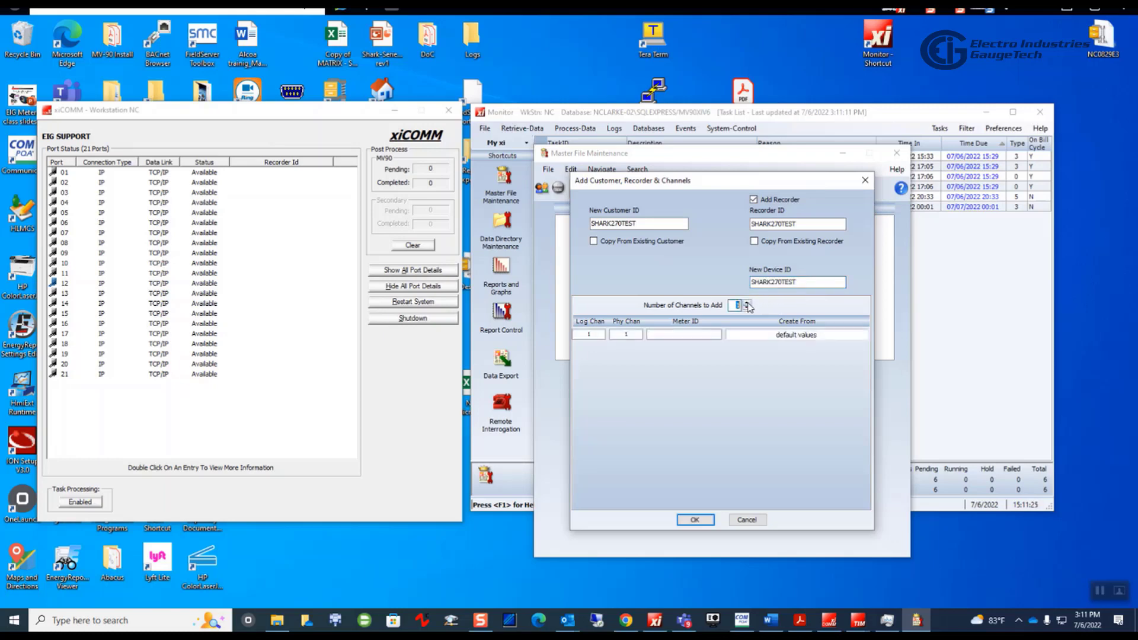
click(747, 303)
click(747, 303)
click(747, 304)
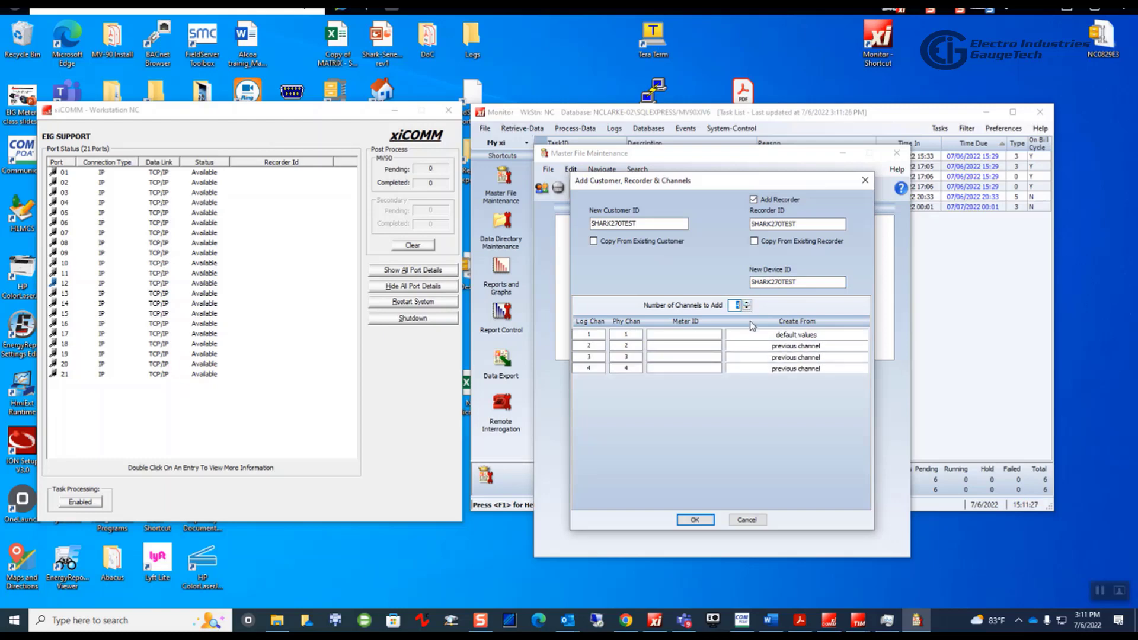
Enter the meter IDs KWH DEL for channel 1 and KWH REC for channel 2.
click(710, 336)
text(N)
text(WH)
text( DEL)
click(660, 344)
text(KEH REC)
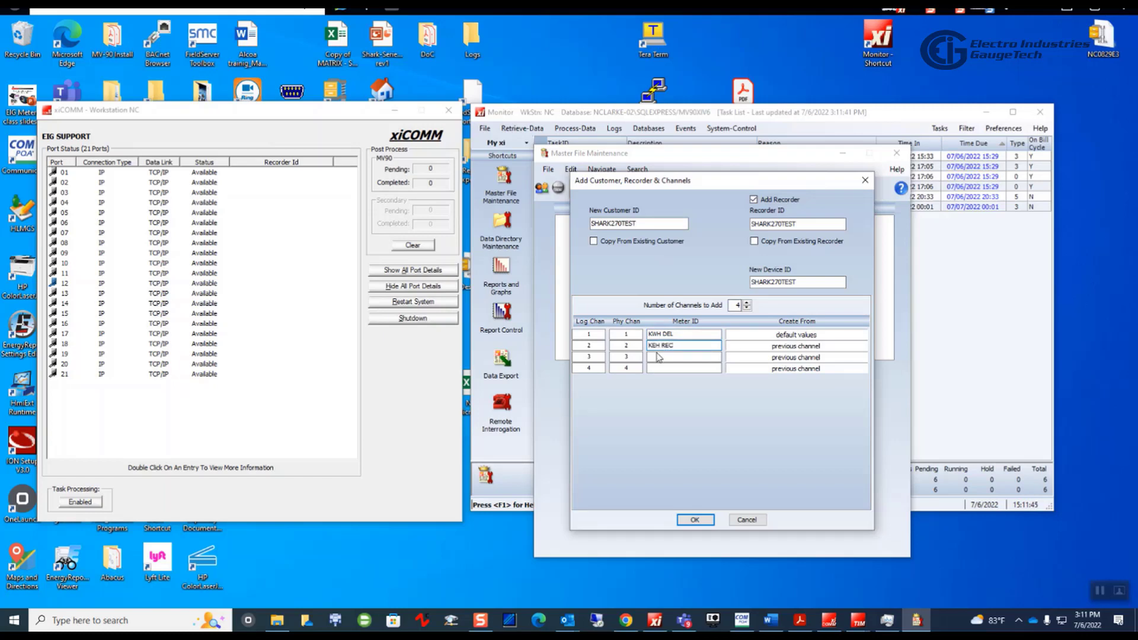
click(656, 348)
key(BackSpace)
text(W)
Enter the meter IDs KVARHDEL for channel 3 and KVARHREC for channel 4.
click(657, 357)
text(KVARHDEL)
click(659, 368)
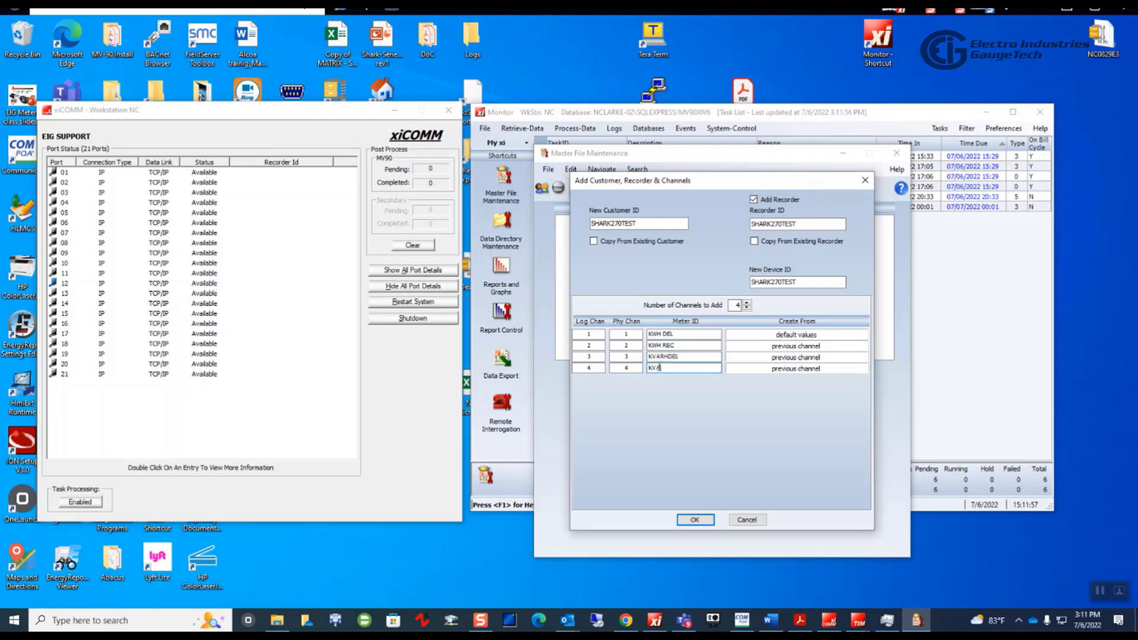
text(KVARHREC)
Confirm the new SHARK270TEST entry and advance past the customer record to the recorder record, leaving the optional customer details blank.
click(695, 520)
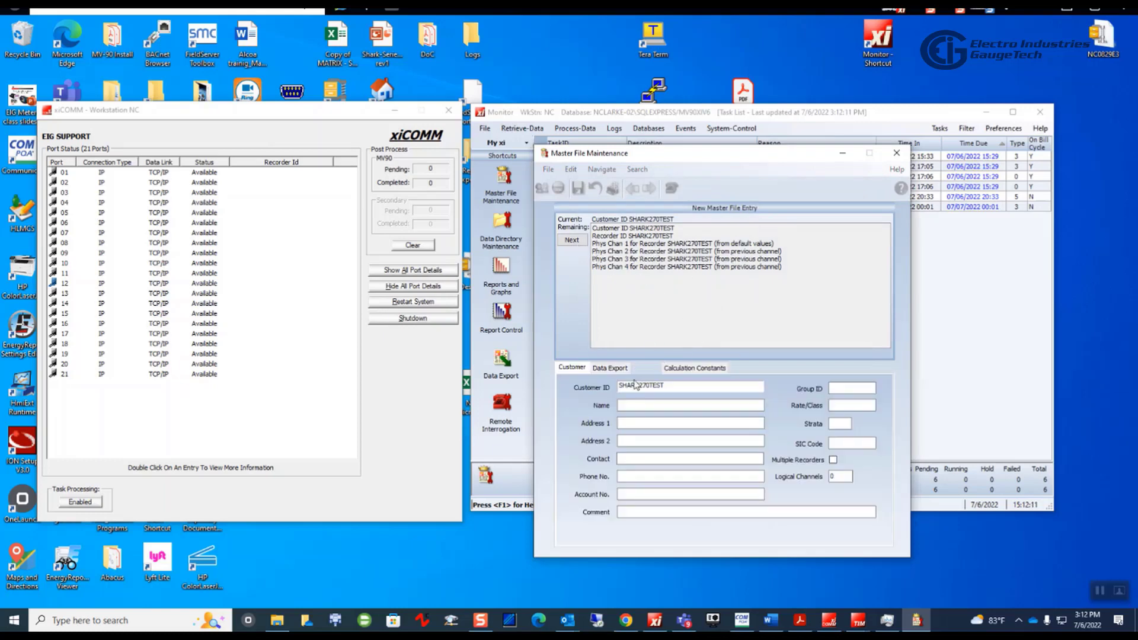
click(632, 405)
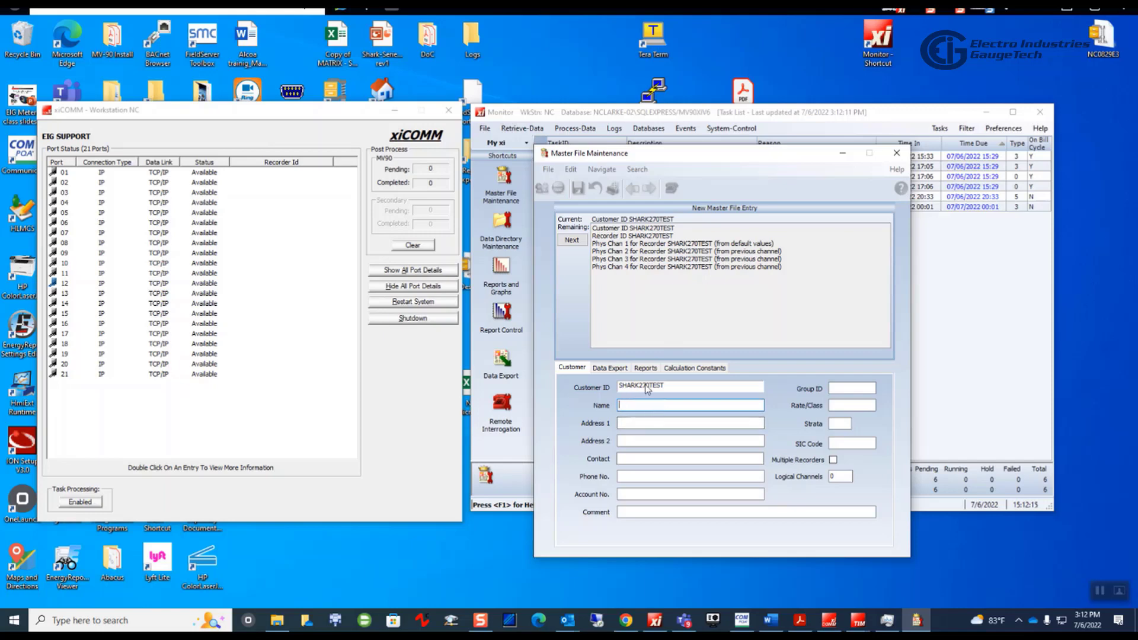
click(578, 243)
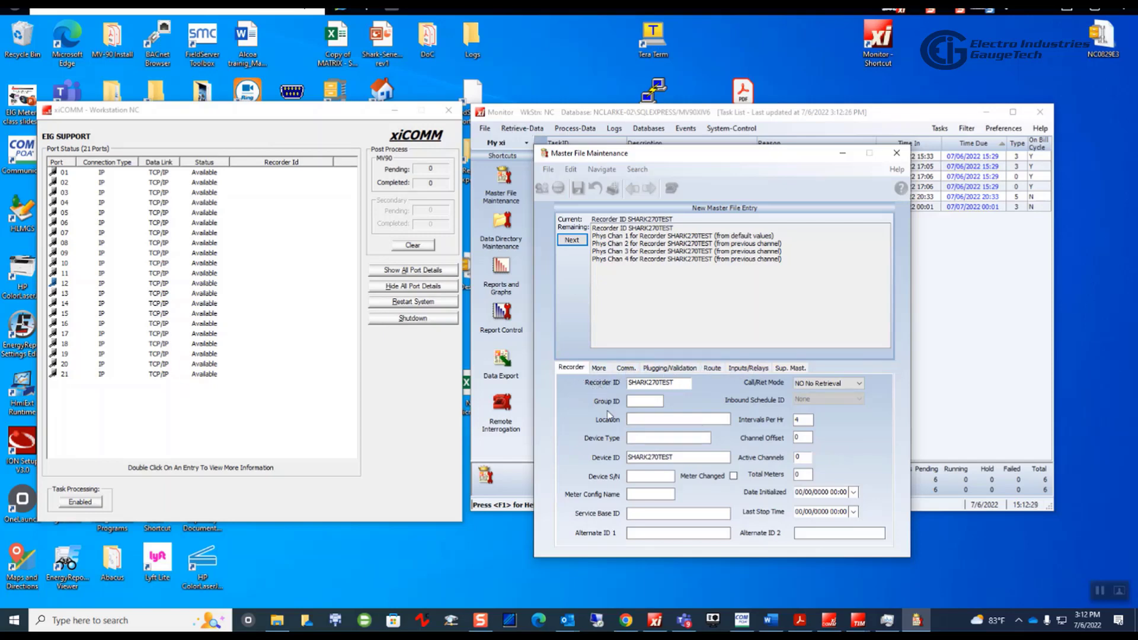
Set the recorder's group ID to TEST, intervals per hour to 12, and call/retrieval mode to AN Answer Mode.
click(650, 400)
text(TEST)
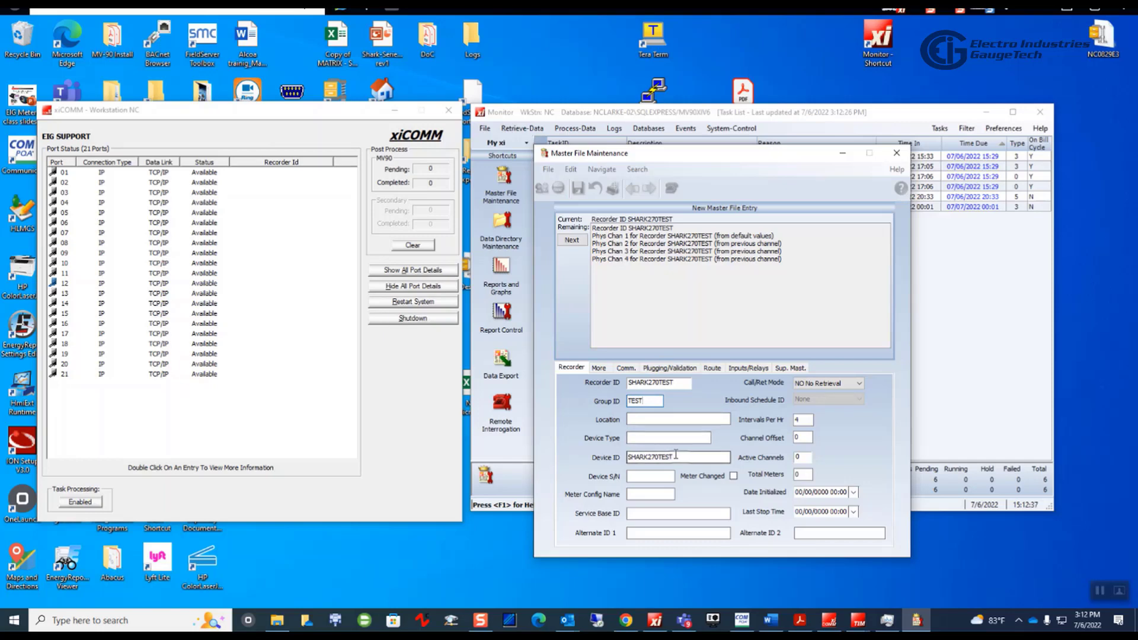
double_click(799, 420)
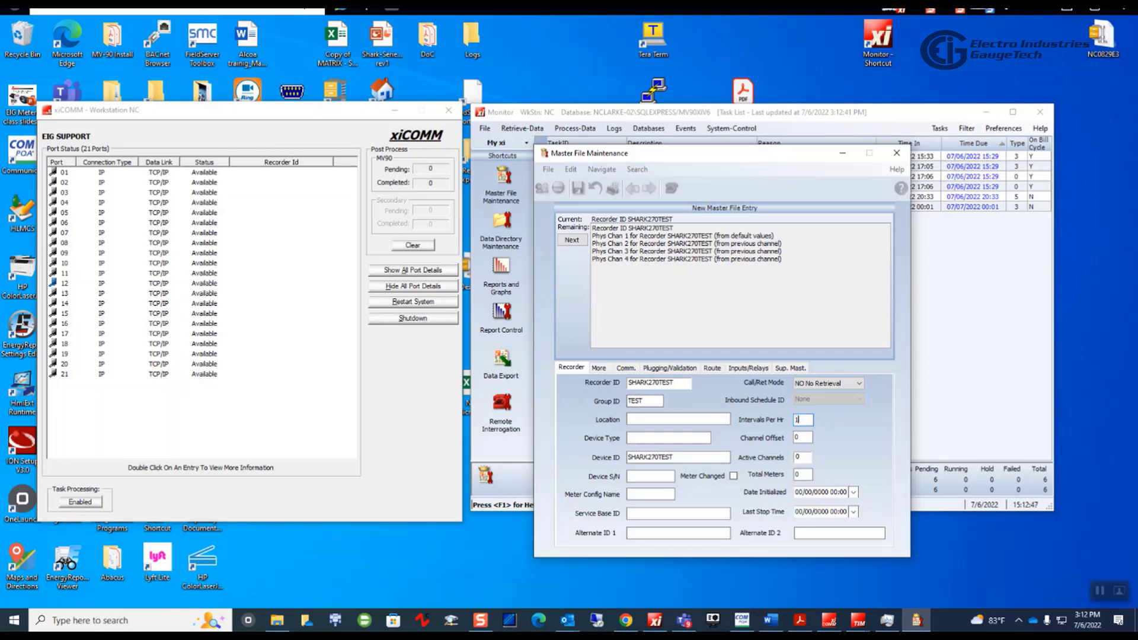
text(12)
click(855, 384)
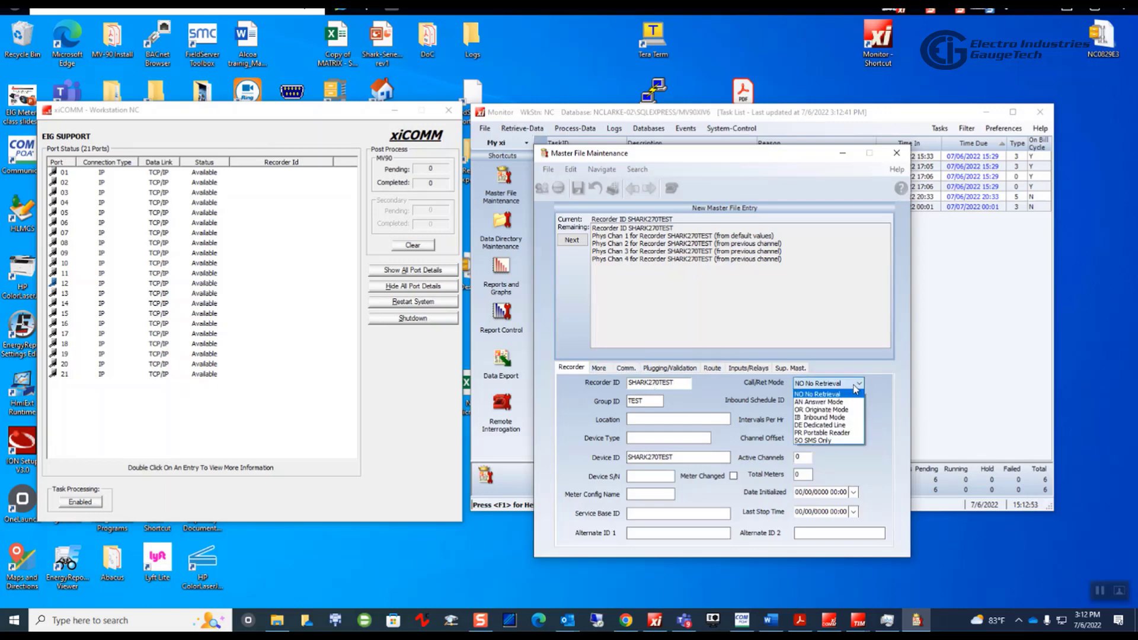
click(845, 403)
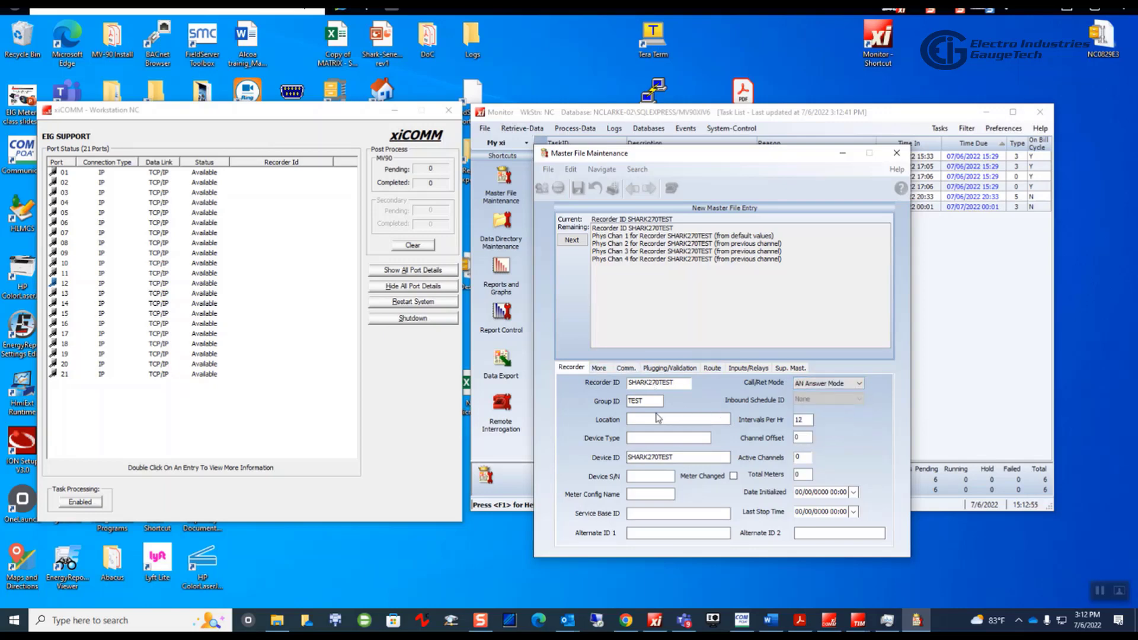
Assign TIM 03 for Shark 270 Meters to the recorder and enable Device Follows DST and Auto TimeSet.
click(600, 368)
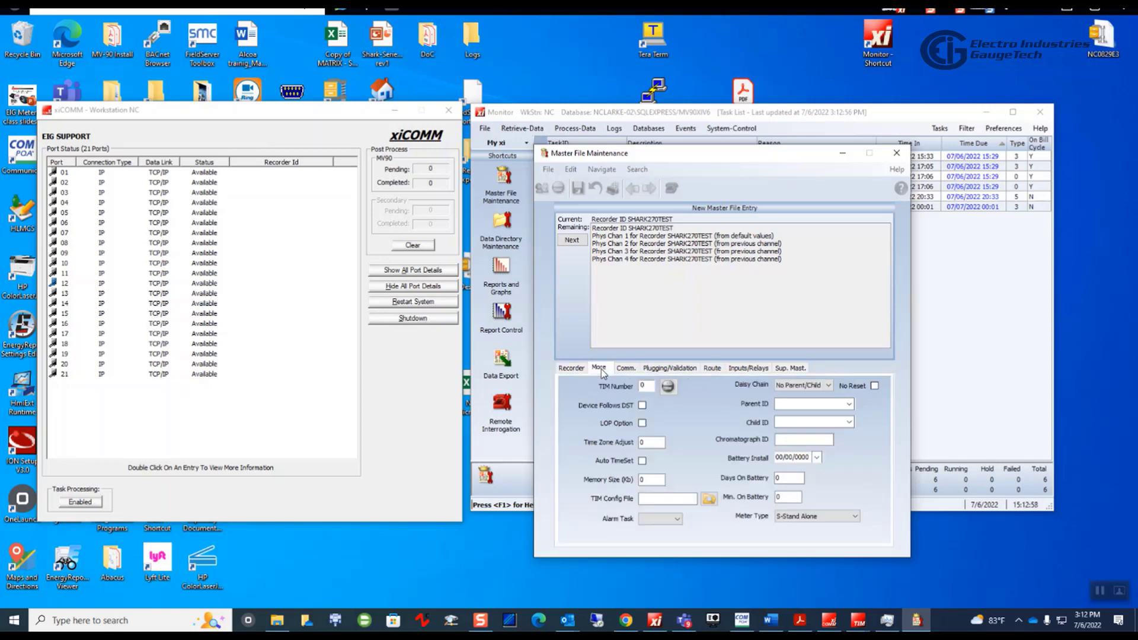
click(668, 388)
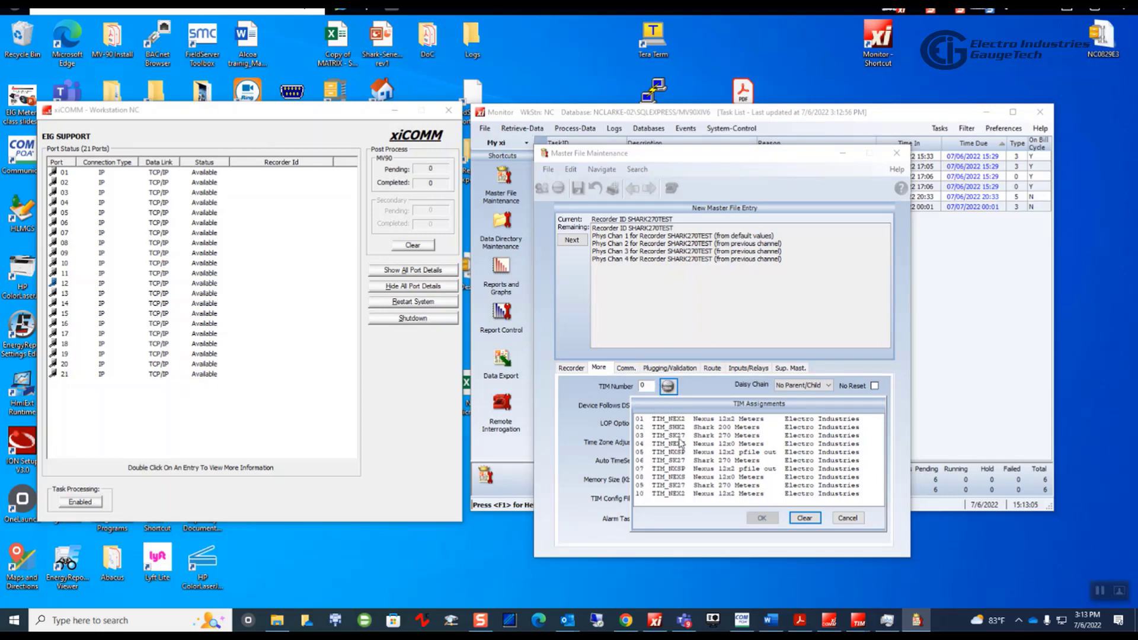
click(649, 436)
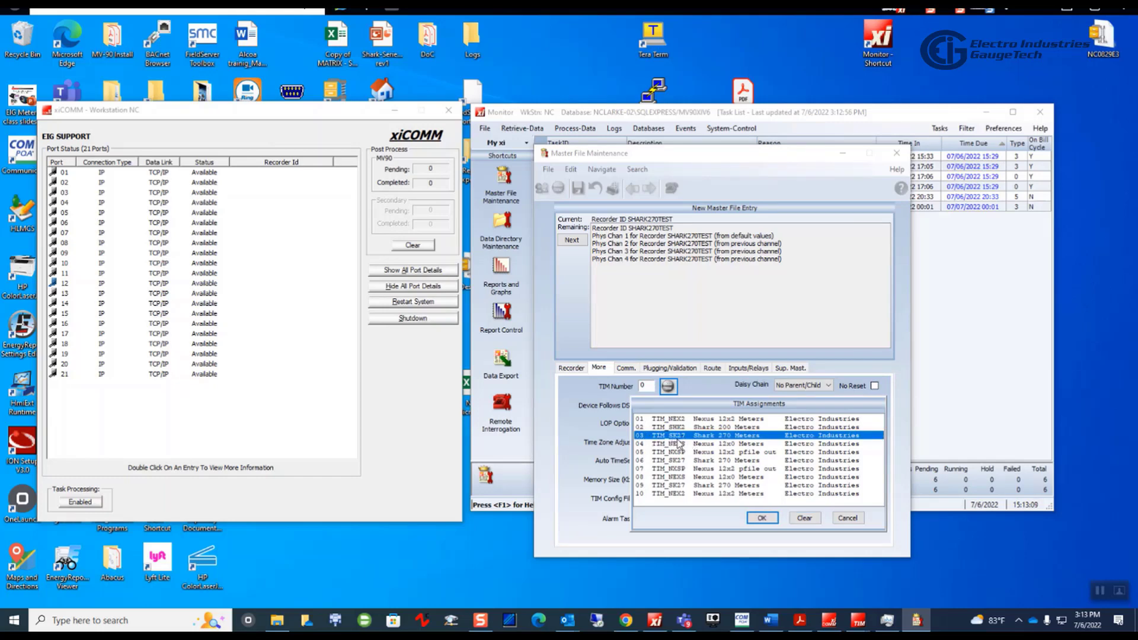
click(762, 517)
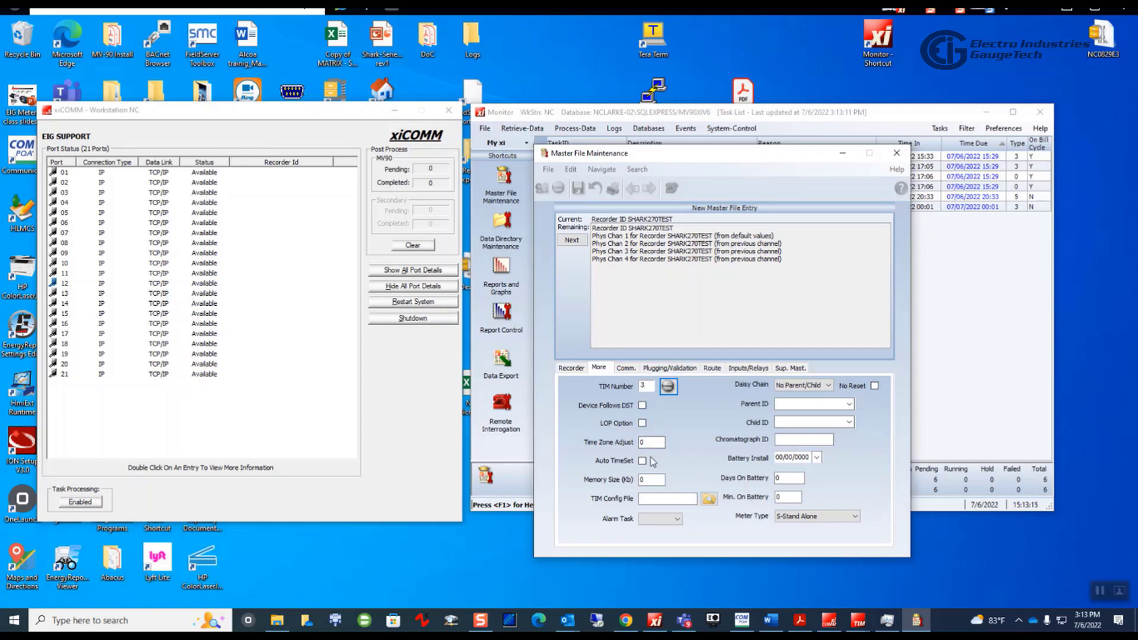
click(642, 406)
click(642, 461)
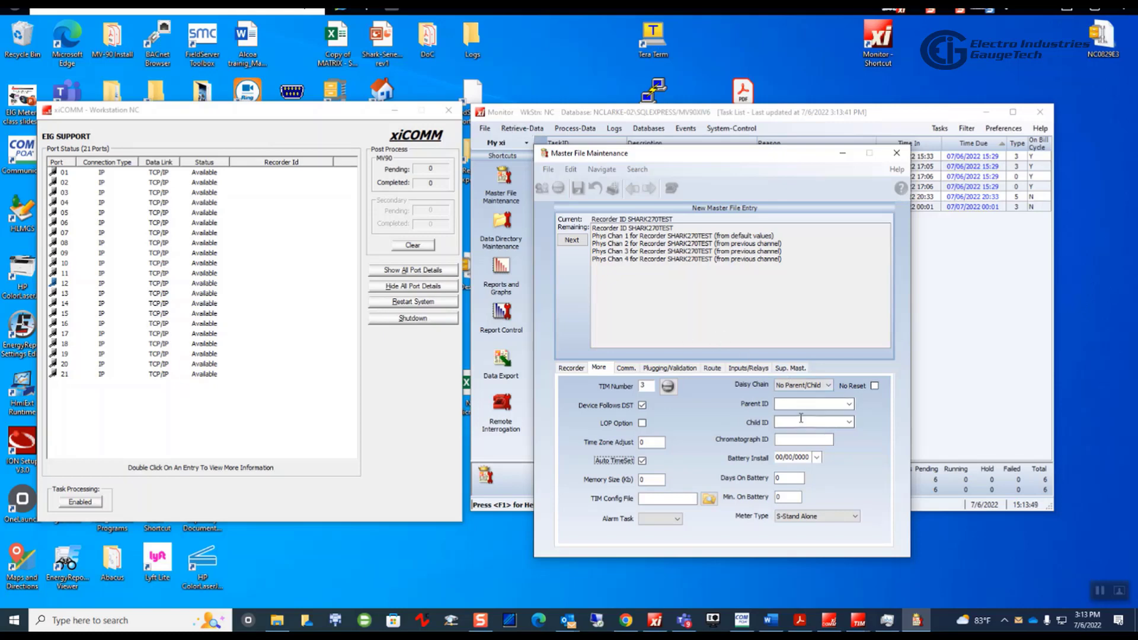
click(827, 385)
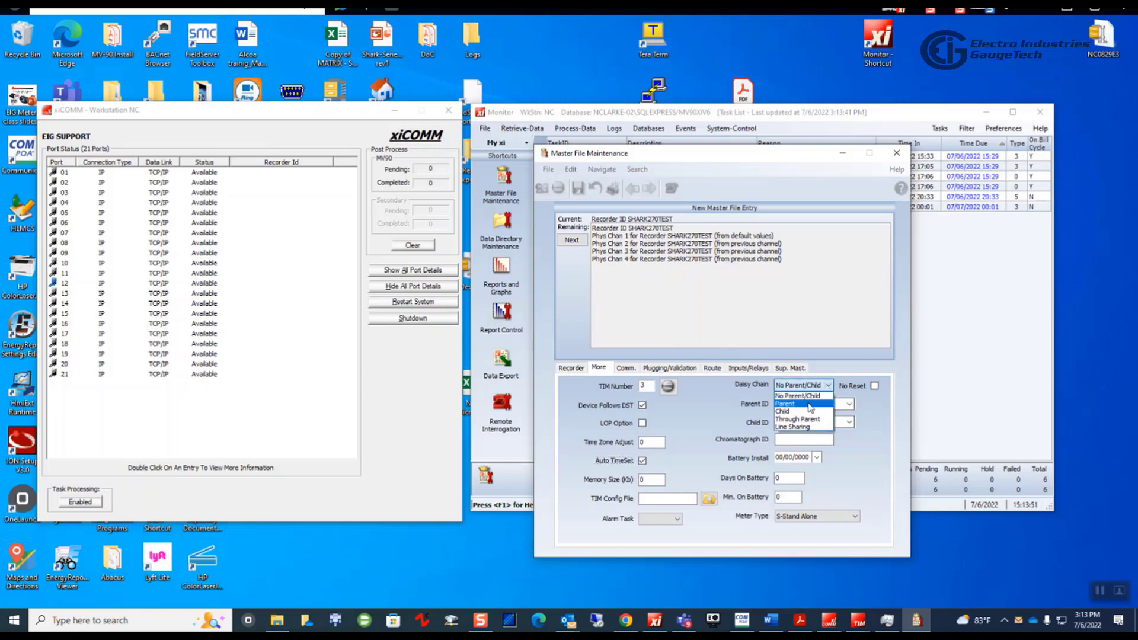
click(814, 404)
click(828, 388)
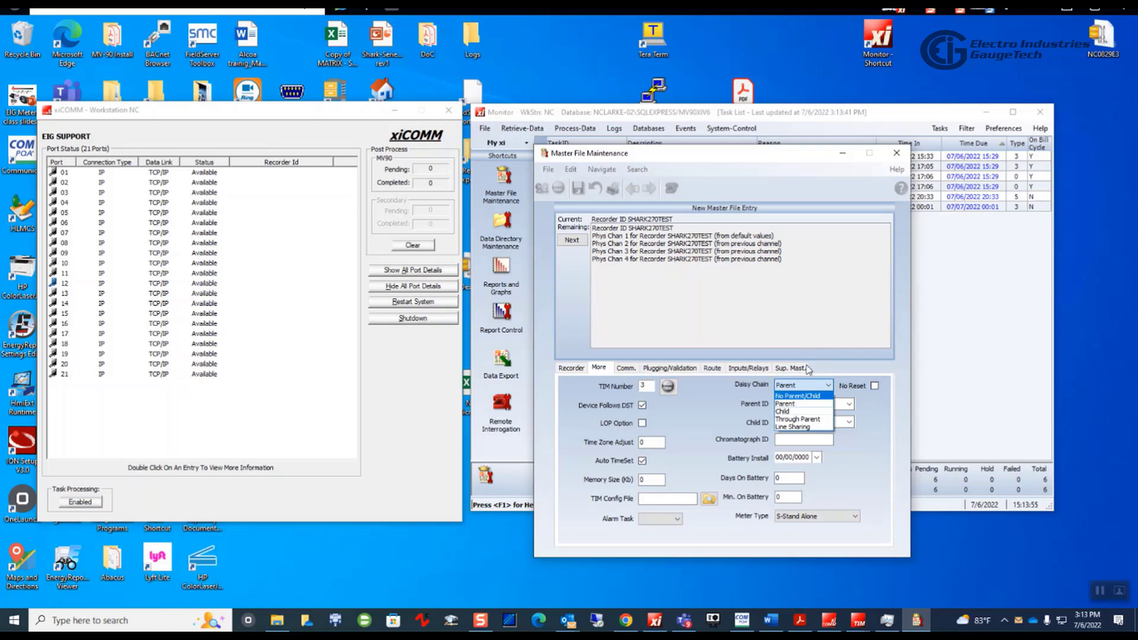
click(809, 347)
click(827, 386)
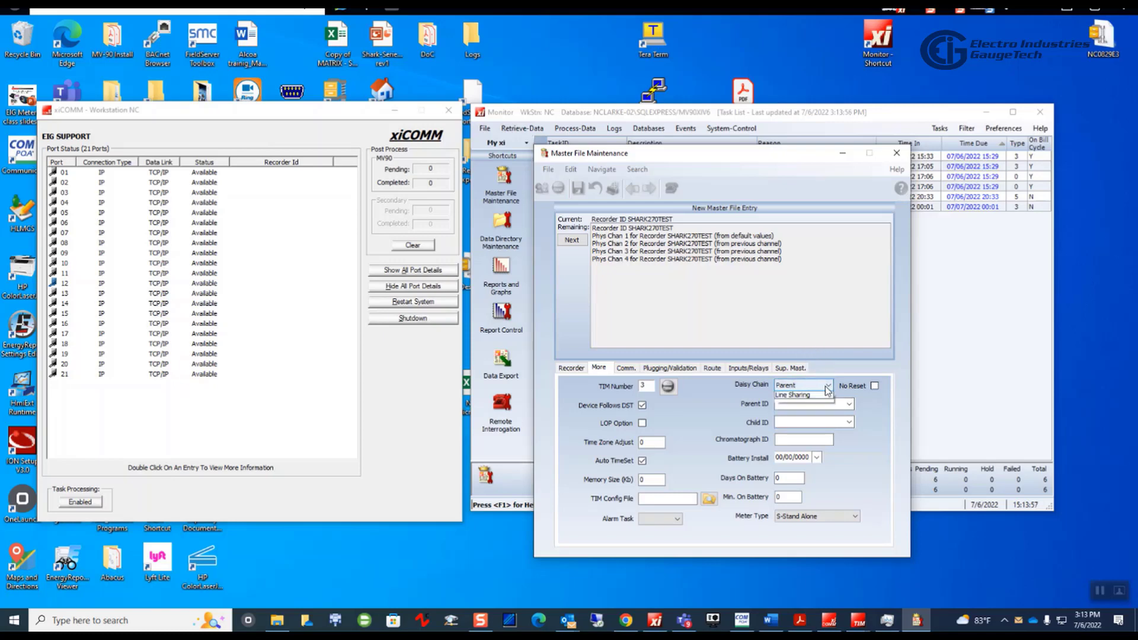
click(807, 396)
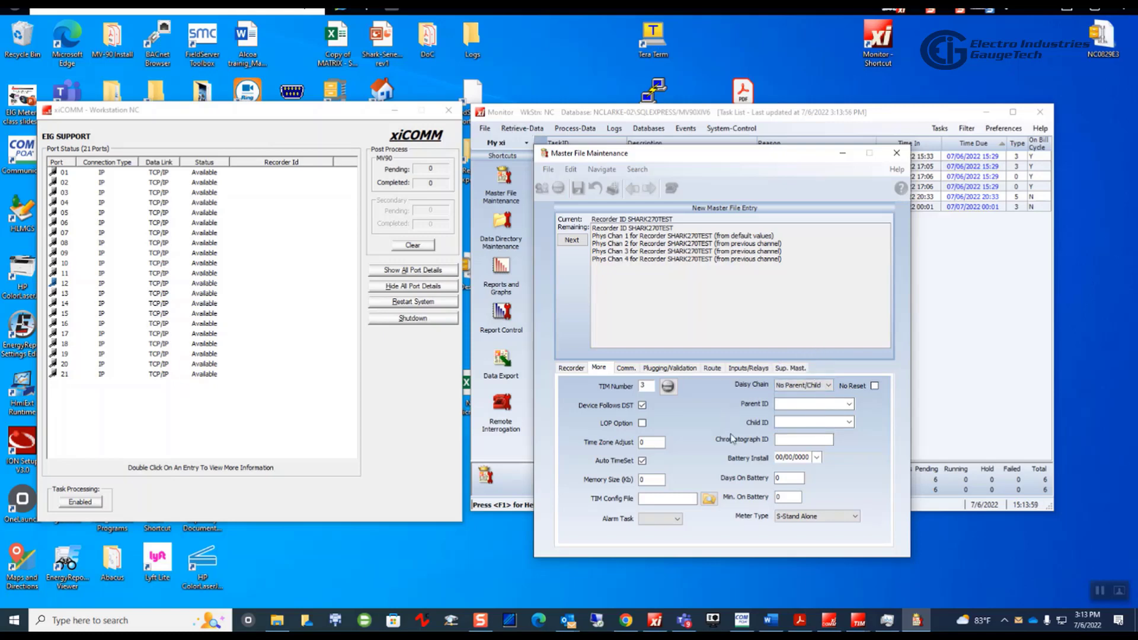
Browse the MV90xi master folder for TIM config files and examine the contents of the SK27 file in Notepad.
click(661, 499)
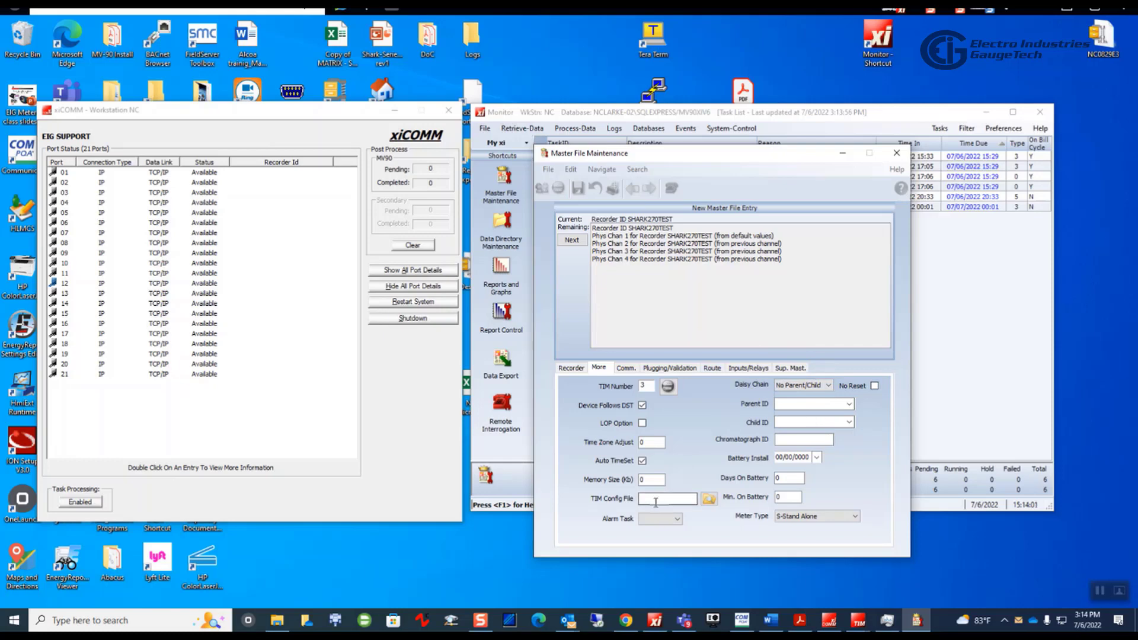
click(709, 500)
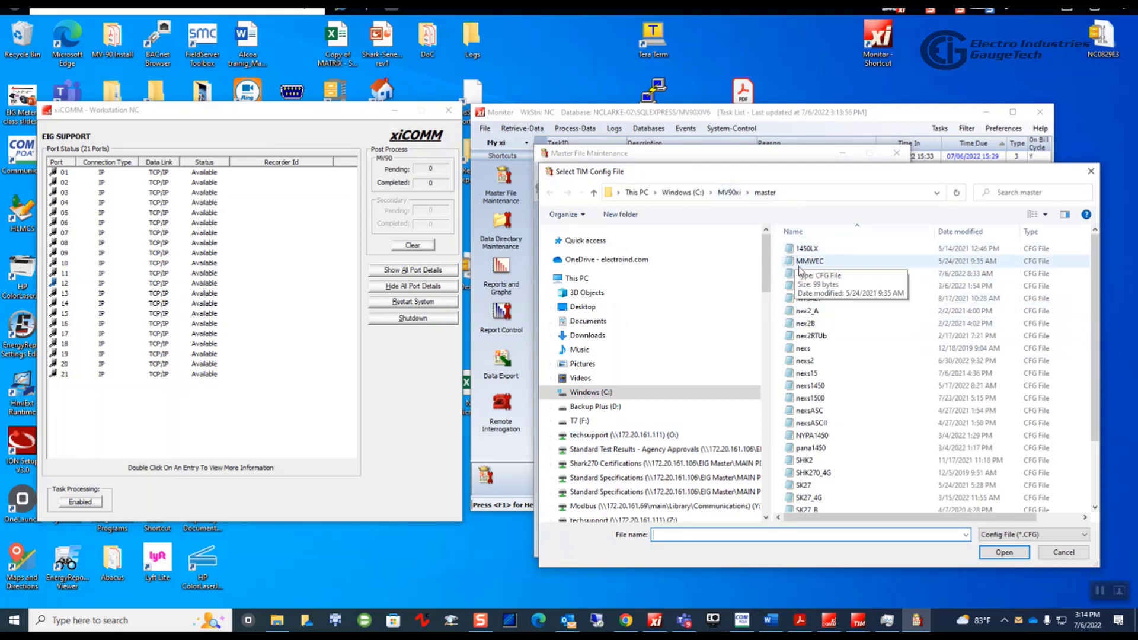
click(815, 487)
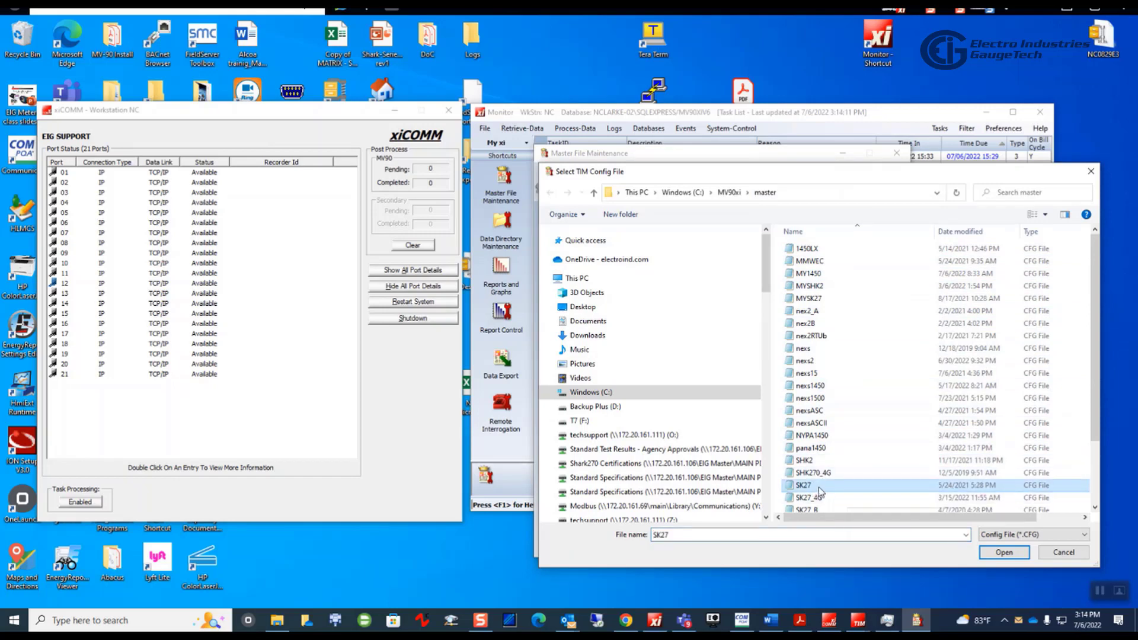
right_click(819, 490)
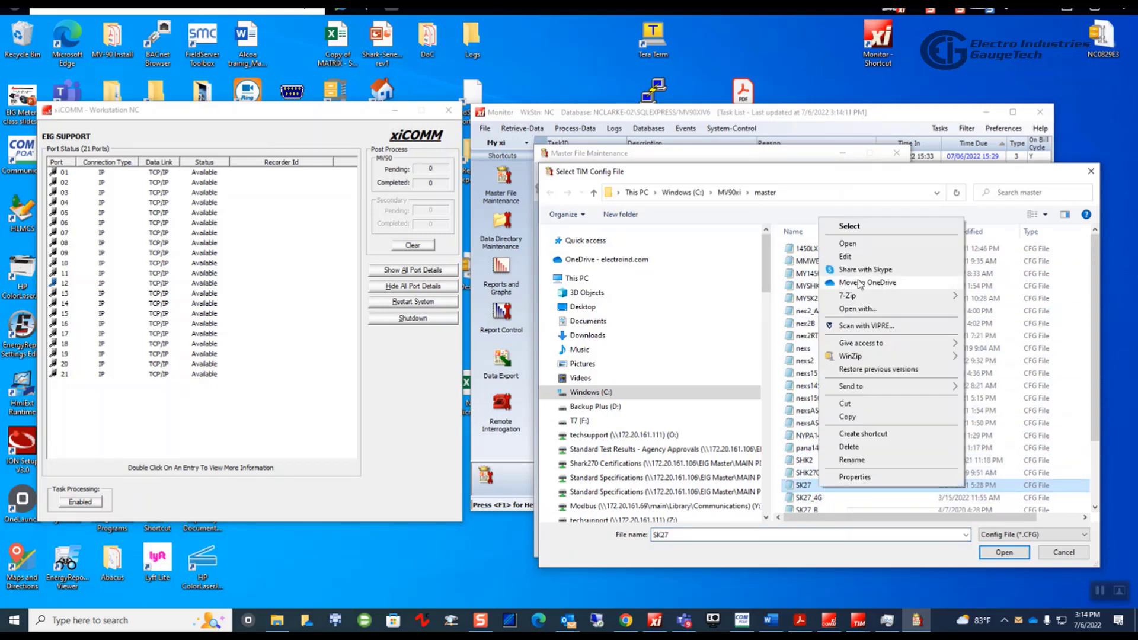
click(847, 257)
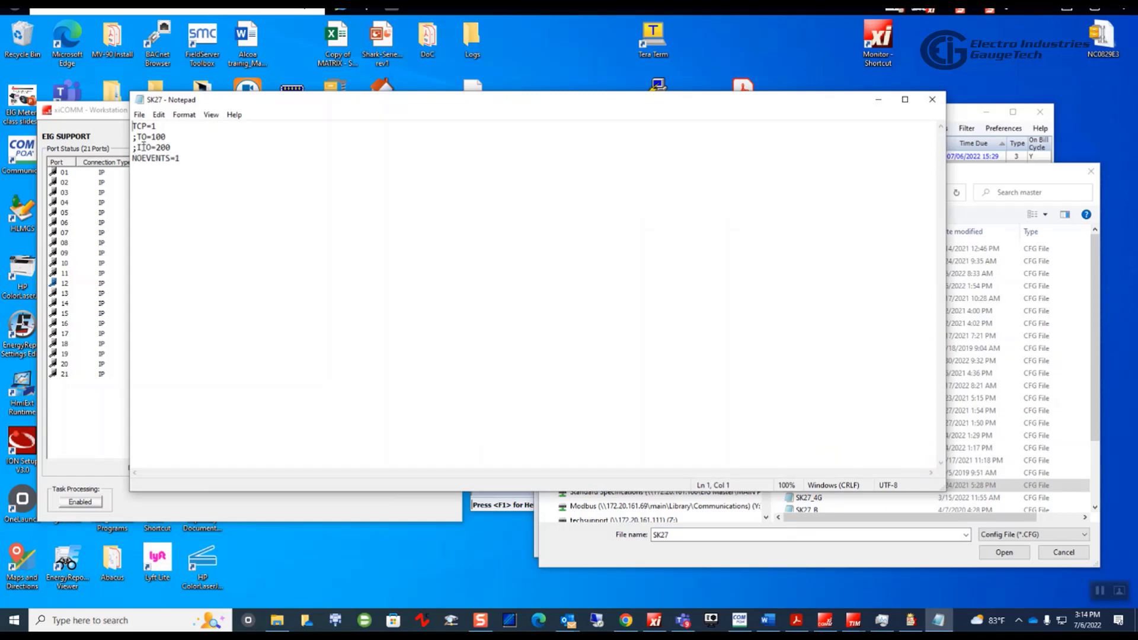
drag(133, 159, 188, 159)
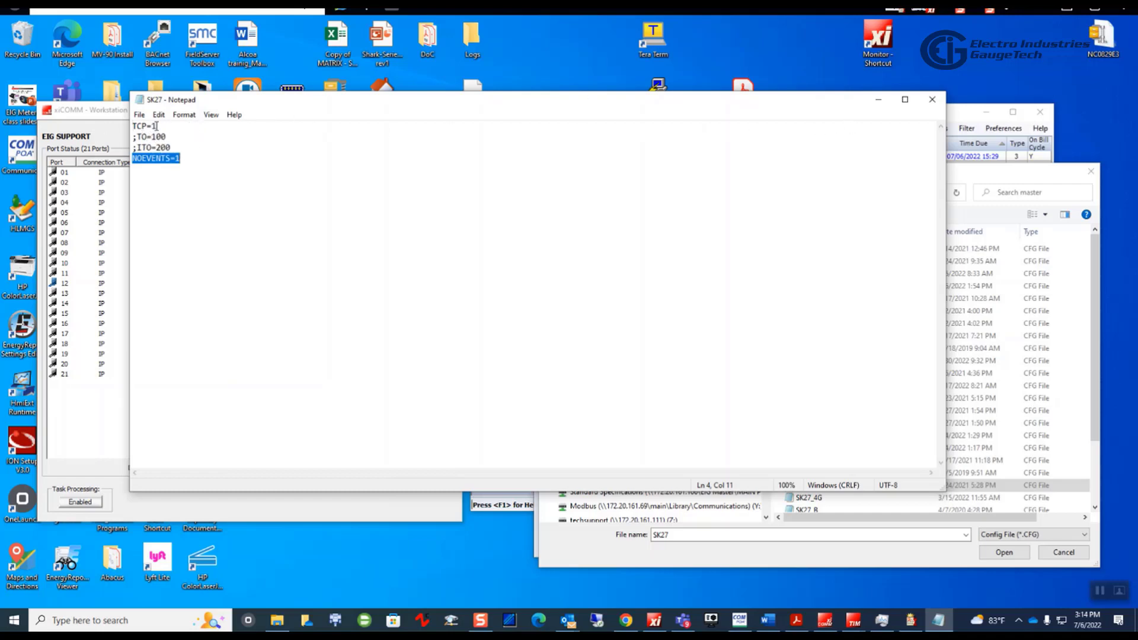
click(935, 99)
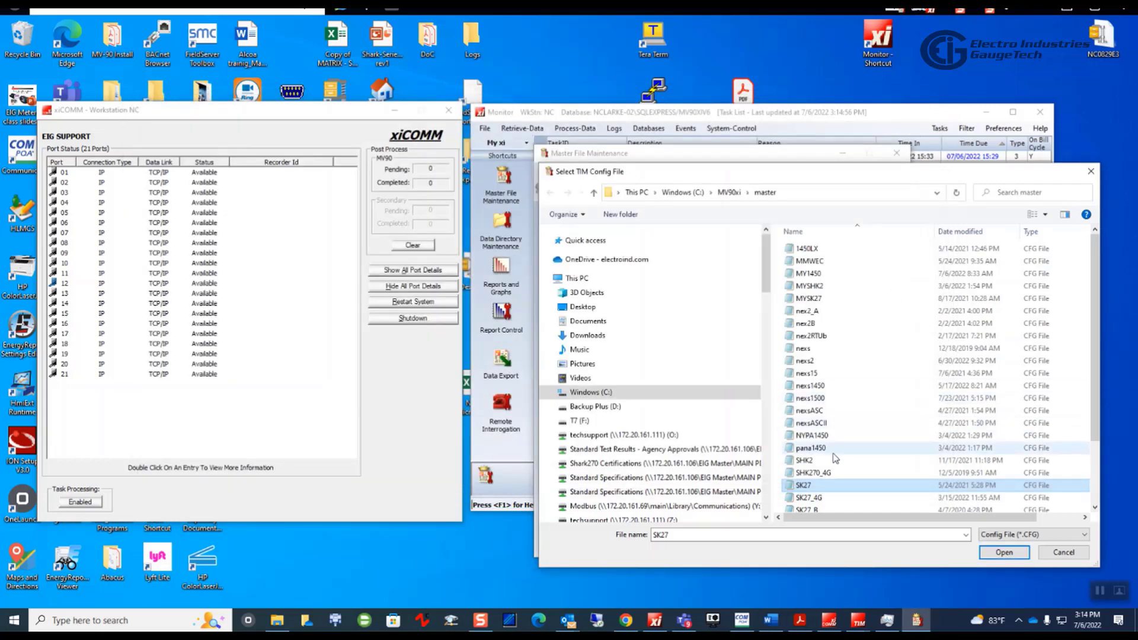
Assign SK27 as the recorder's TIM config file and choose S-Stand Alone as the meter type.
double_click(812, 489)
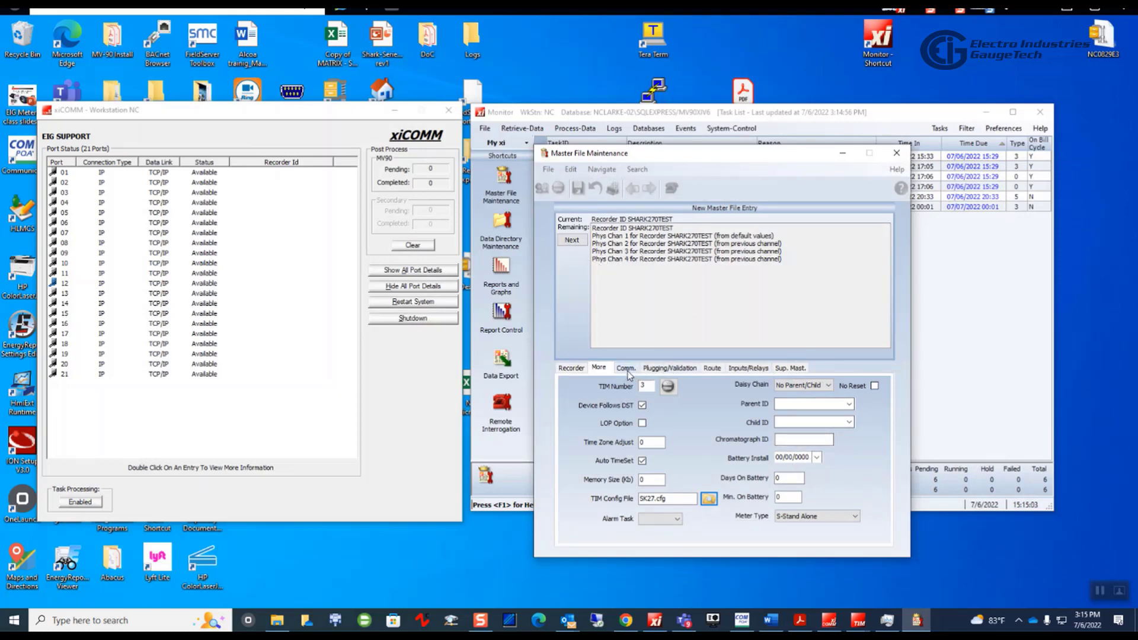
click(854, 516)
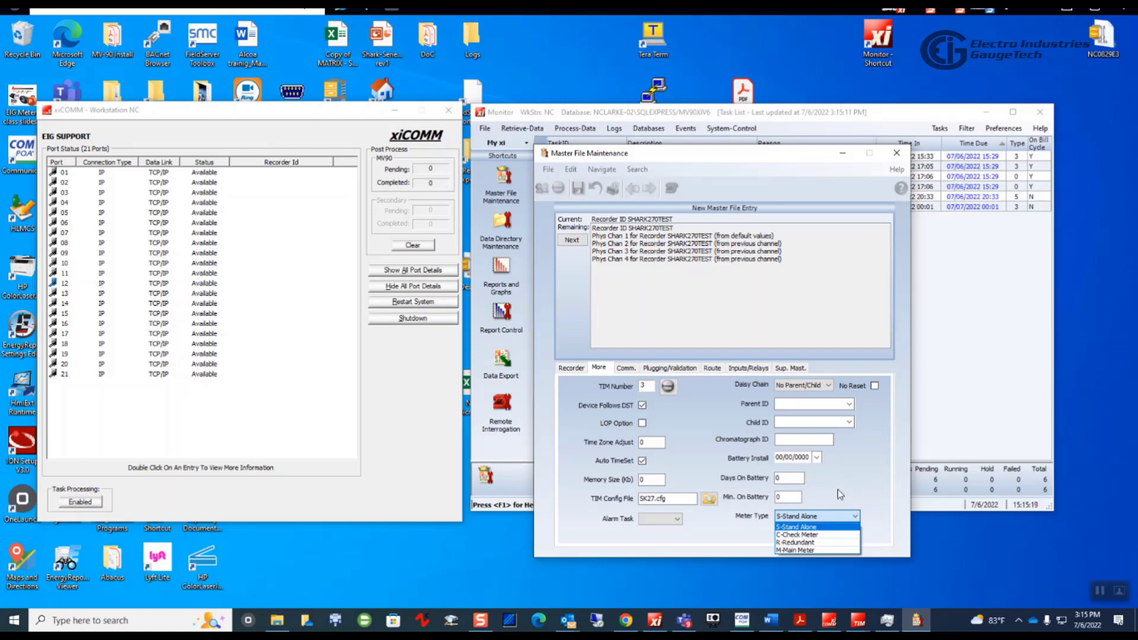
click(825, 515)
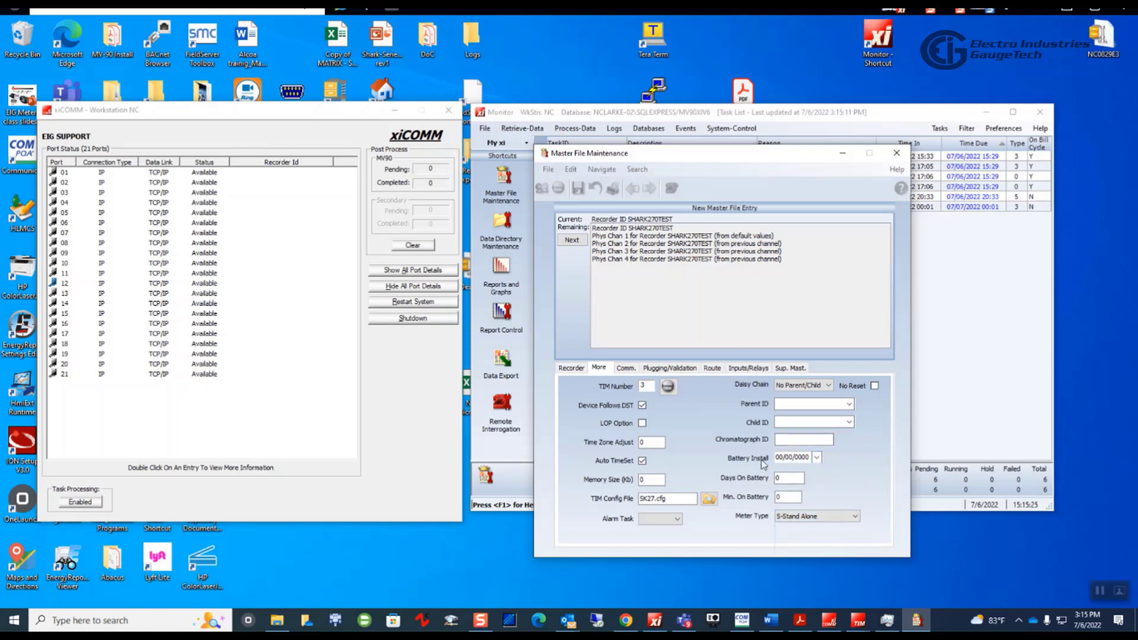
click(782, 481)
Enable the expanded address option in the communication settings and enter IP address 192.168.1.11 with IP port 502.
click(626, 369)
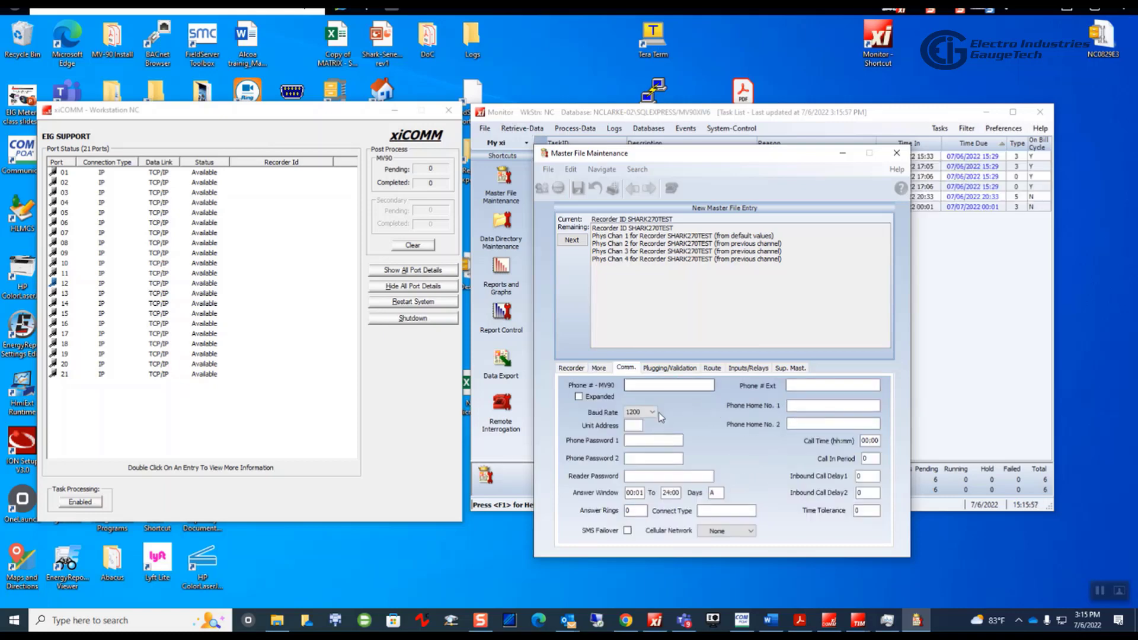
click(640, 388)
text(192.168.1.11)
click(578, 397)
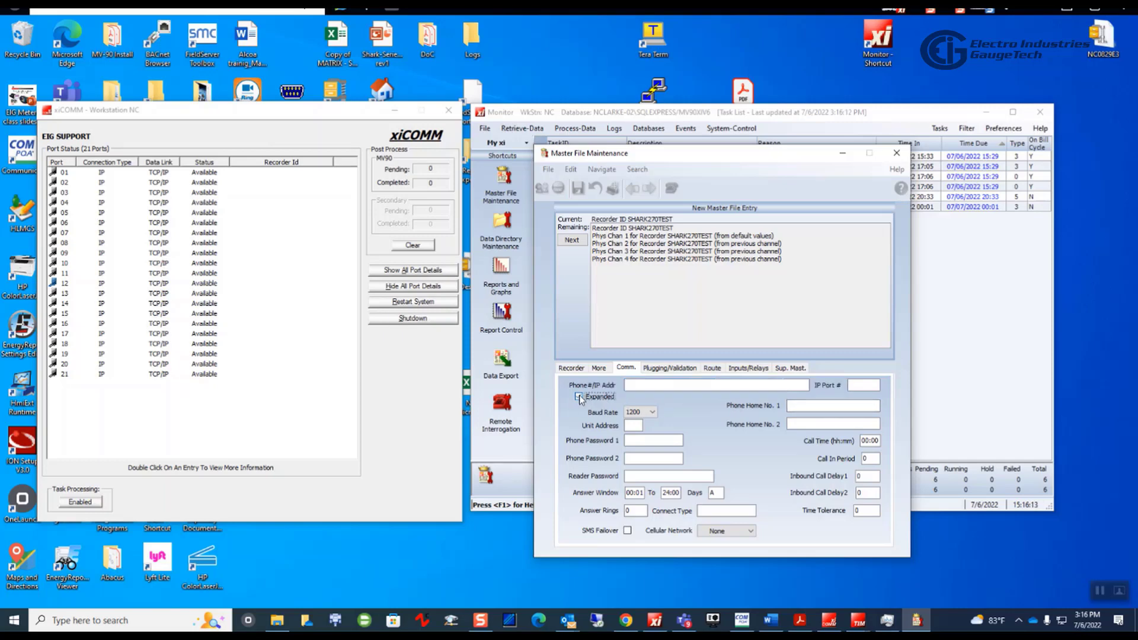
click(807, 385)
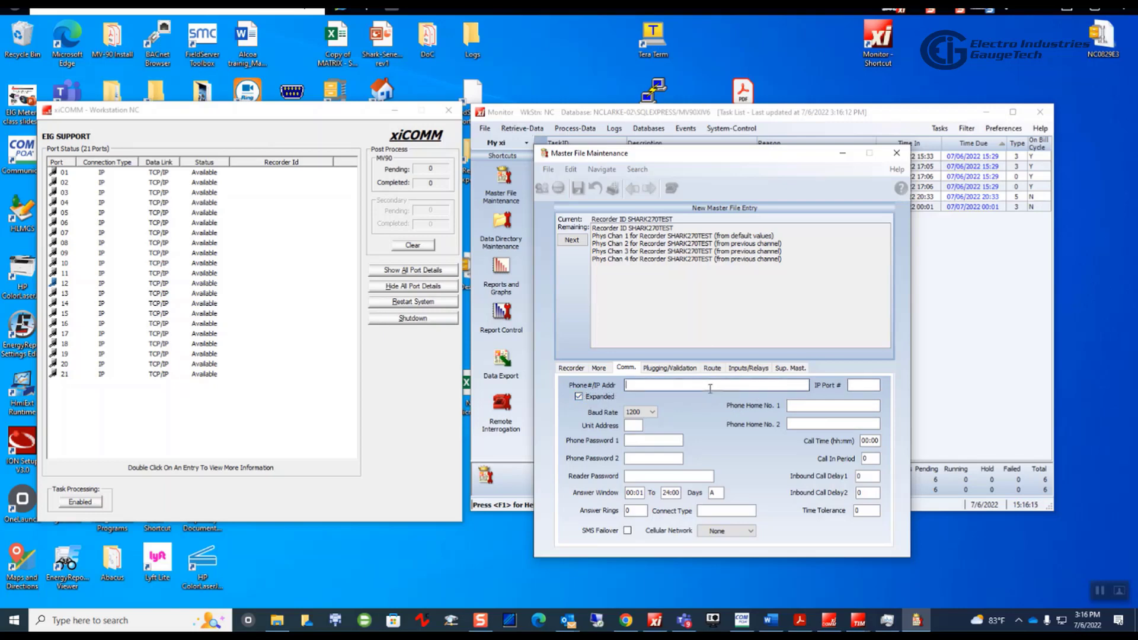
text(192.168.1.11)
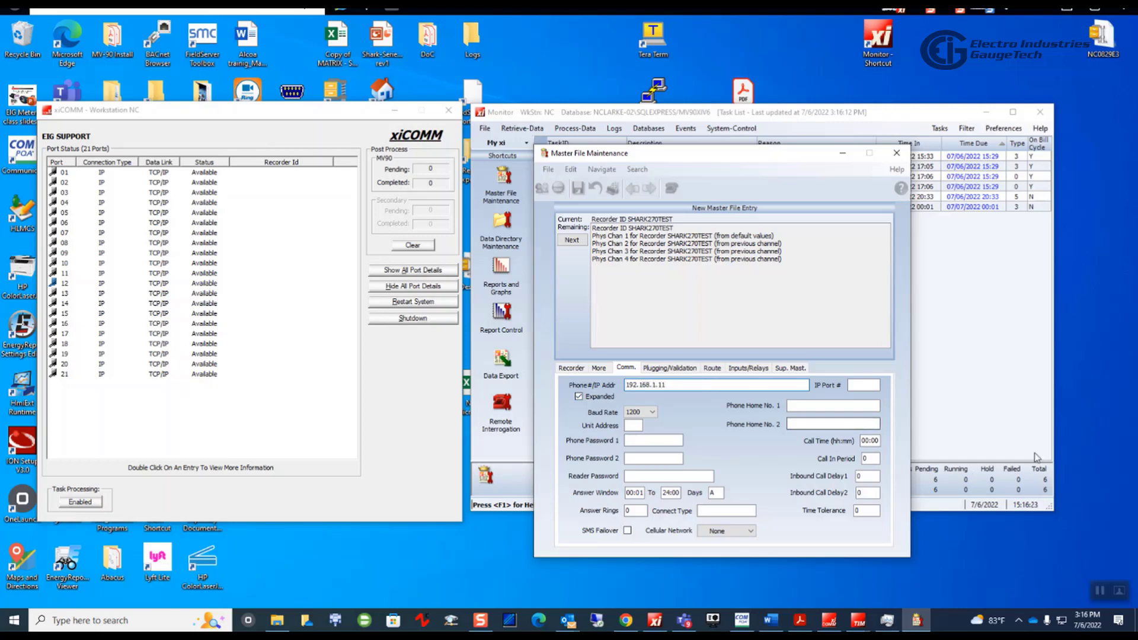
click(853, 384)
text(502)
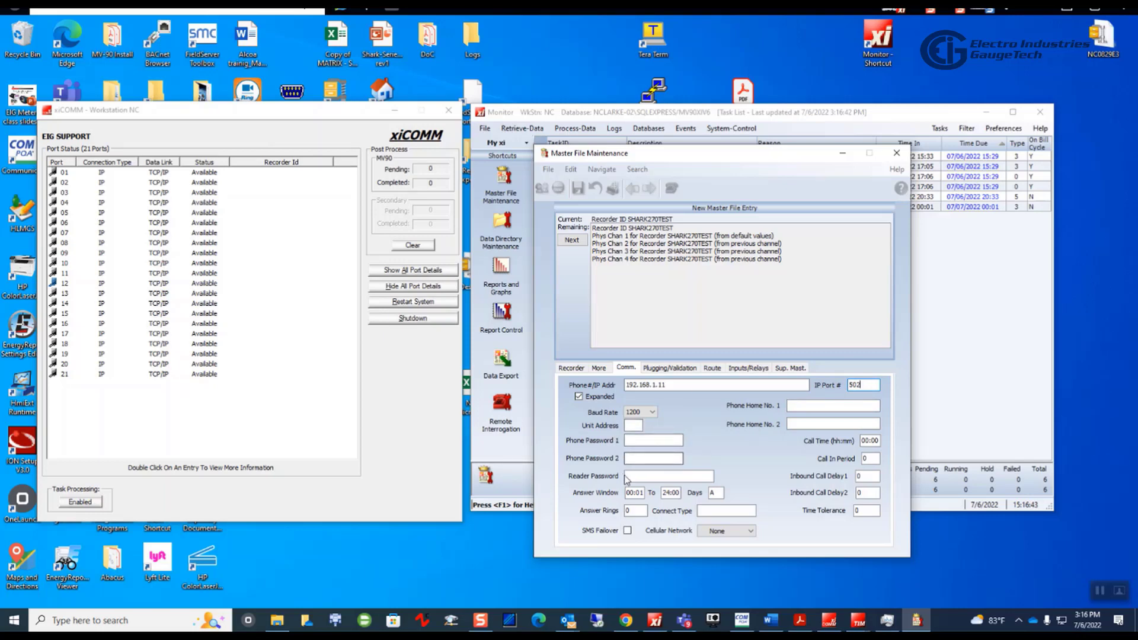
Set the recorder's unit address to 01 in the communication settings.
click(645, 477)
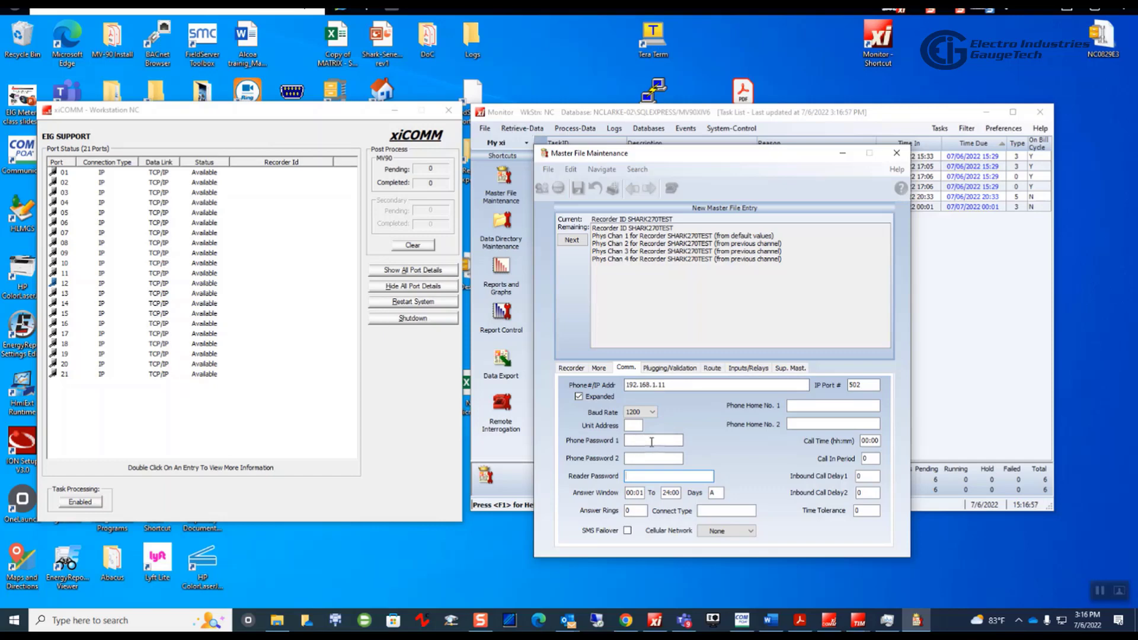
click(635, 425)
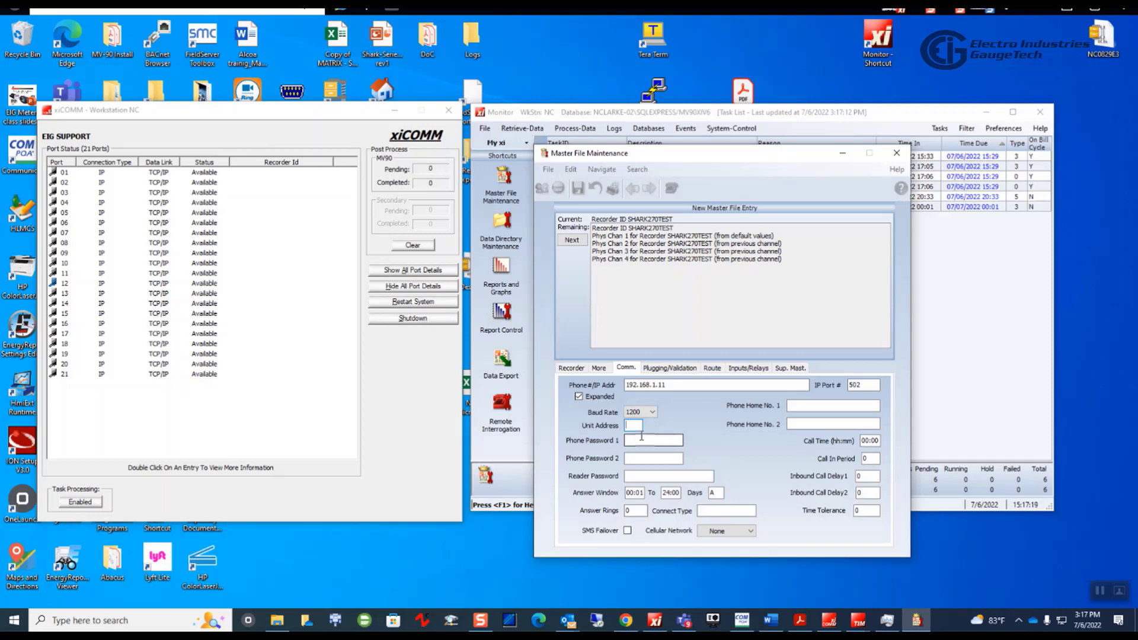
text(01)
click(641, 441)
text(2)
drag(636, 427, 631, 425)
text(1)
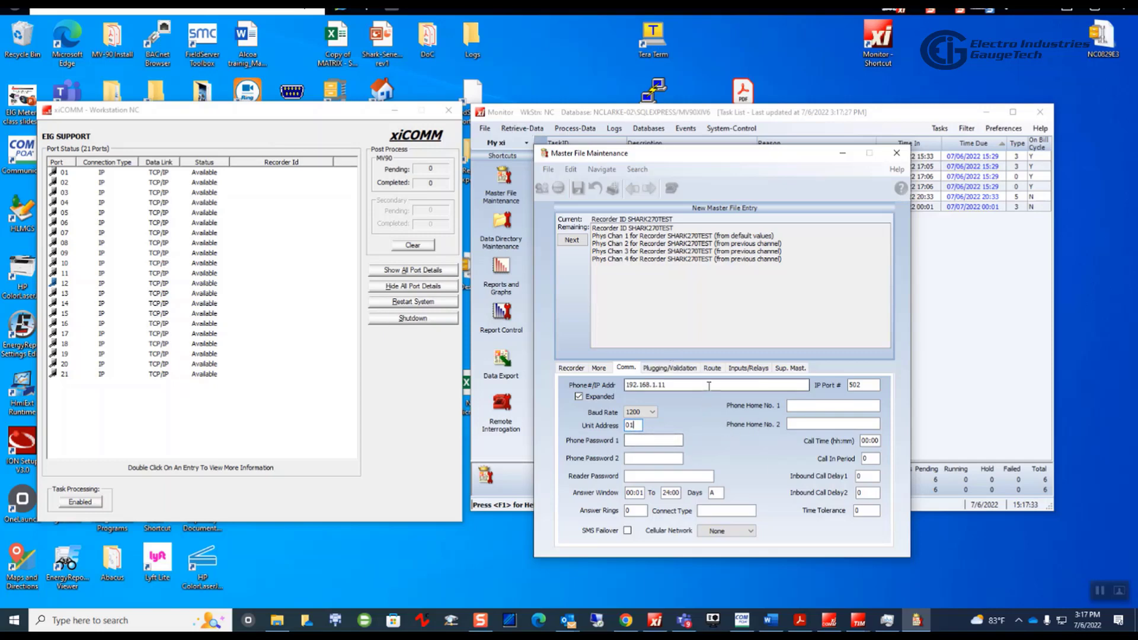
Set the recorder's baud rate to 9600 and enter SERIAL as the connect type.
click(1099, 590)
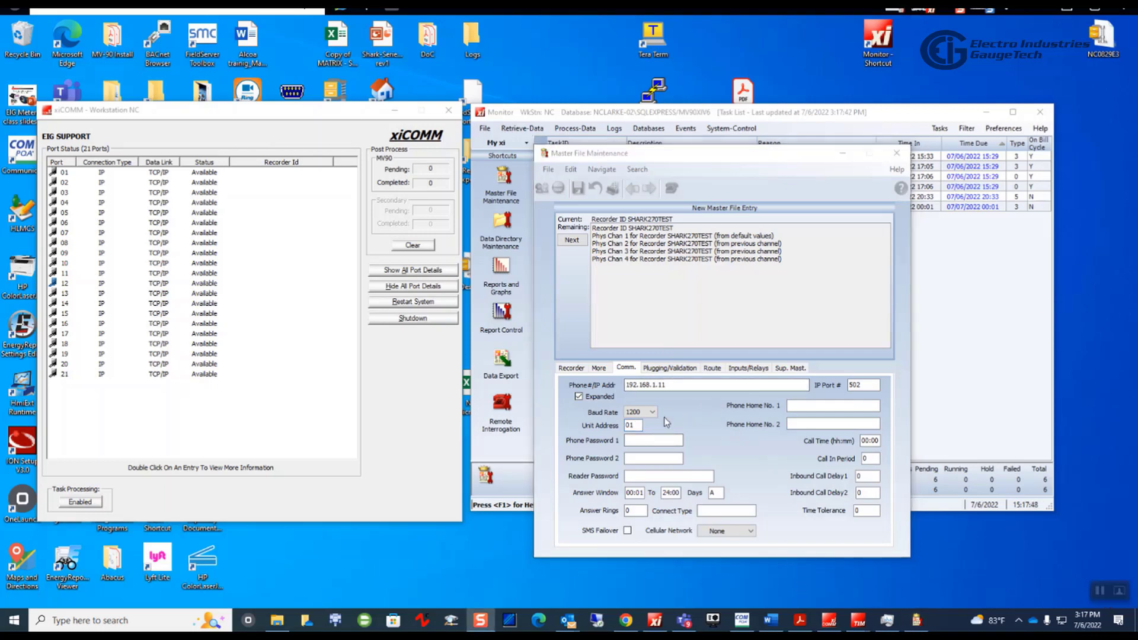
click(648, 410)
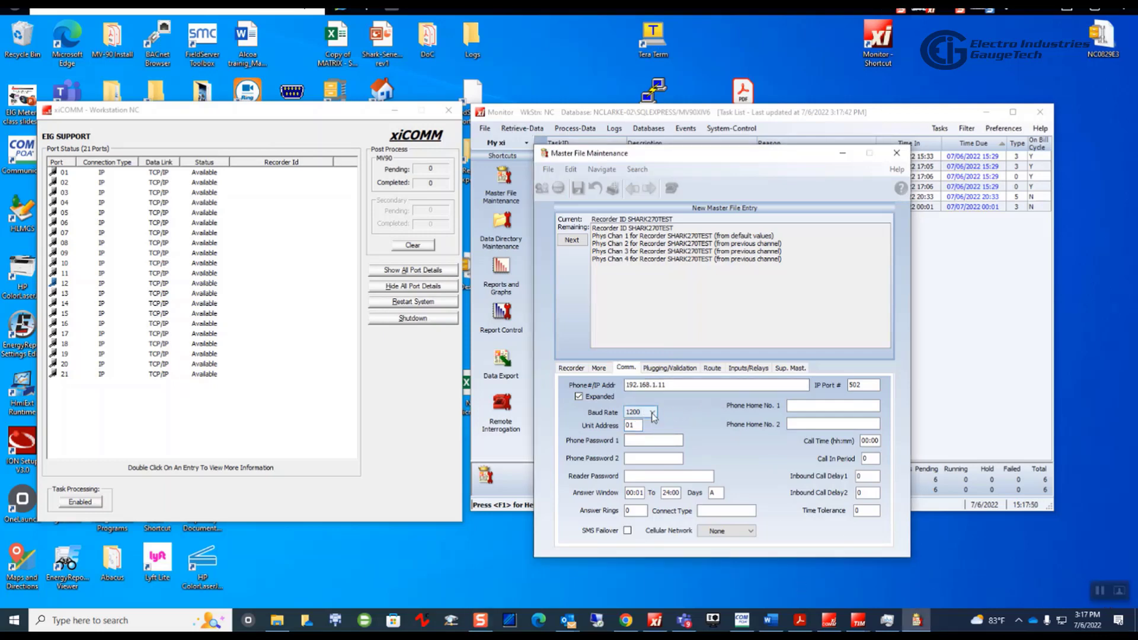
click(649, 412)
click(645, 456)
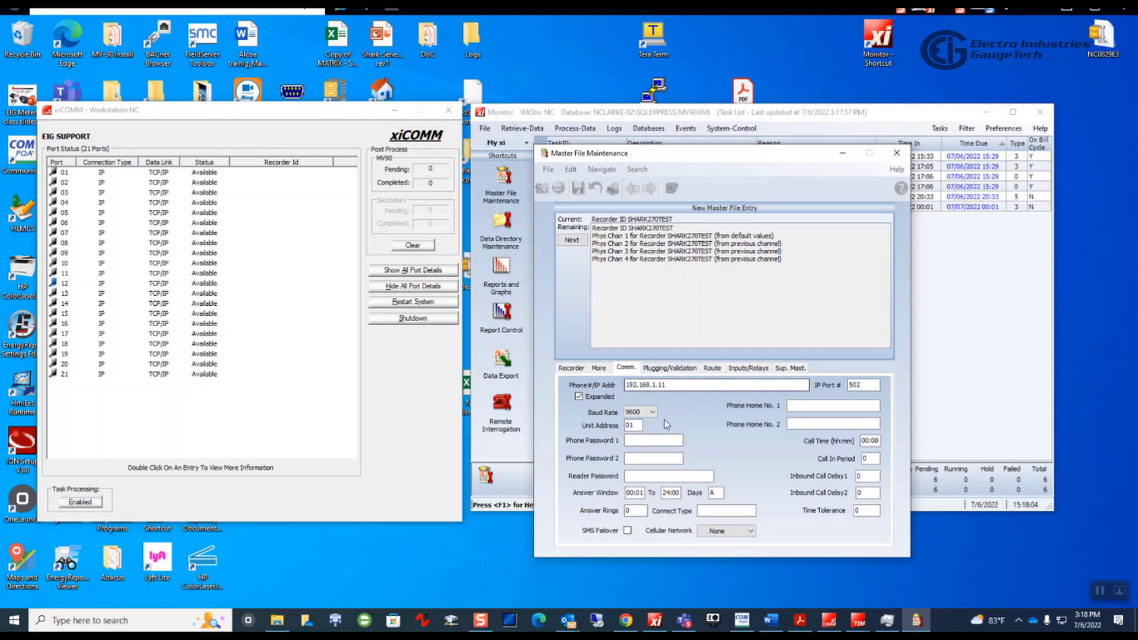
click(747, 511)
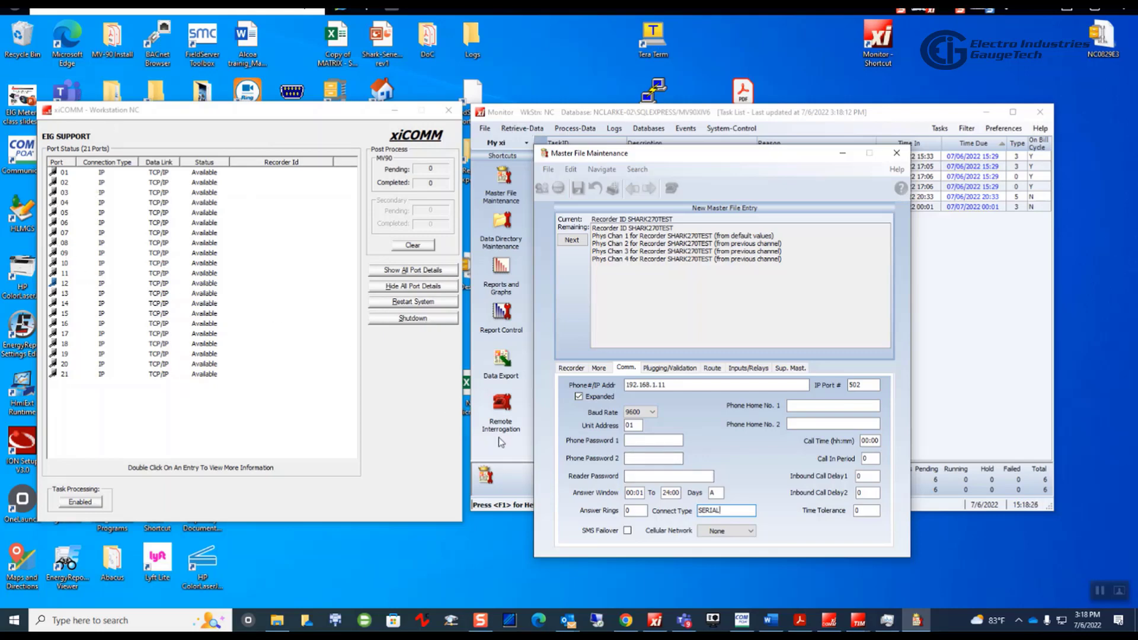
Change the recorder's connect type to IP in the communication settings.
drag(723, 512, 703, 511)
double_click(717, 514)
text(IP)
click(752, 533)
click(791, 533)
Review the recorder's plugging/validation, route, inputs/relays and supplementary settings, and recheck the general, TIM and communication settings.
click(664, 371)
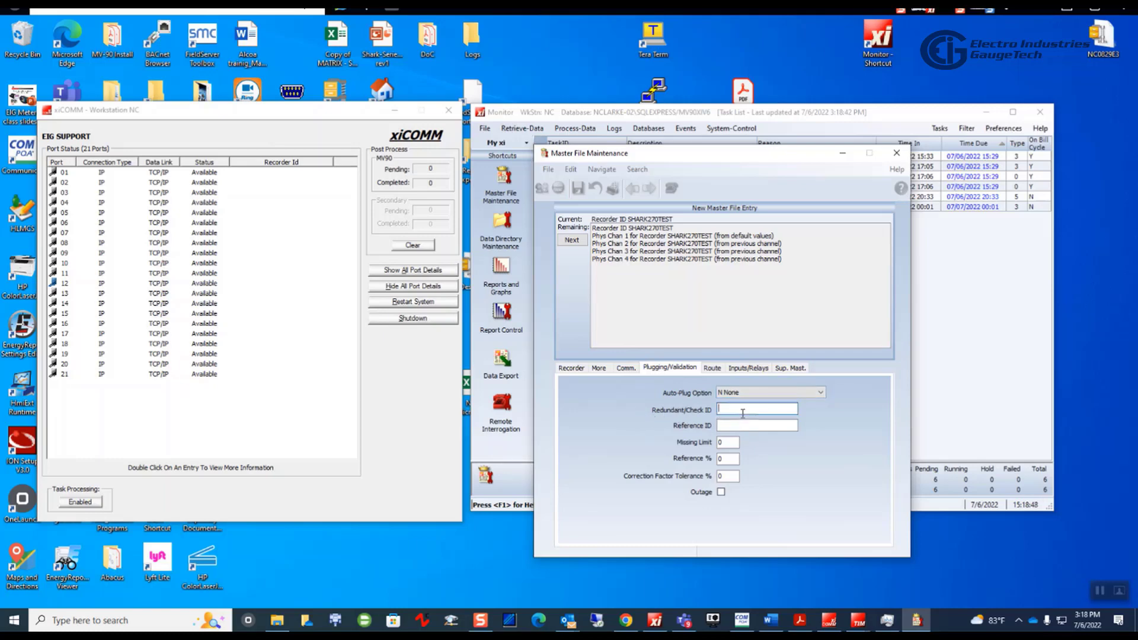
click(734, 409)
click(713, 368)
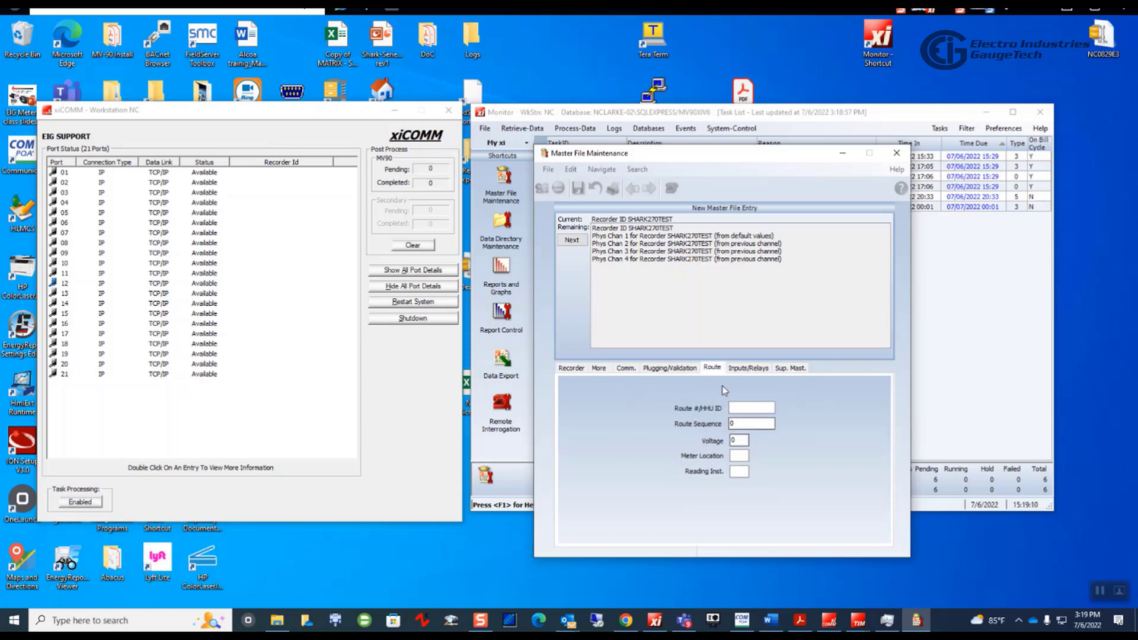
click(748, 368)
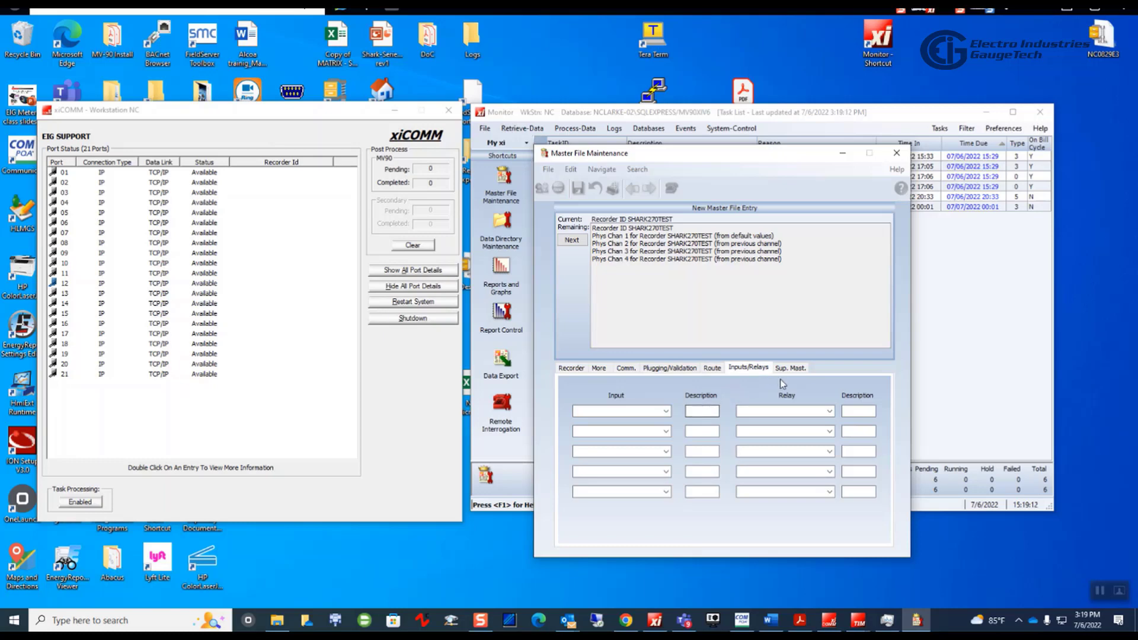
click(791, 367)
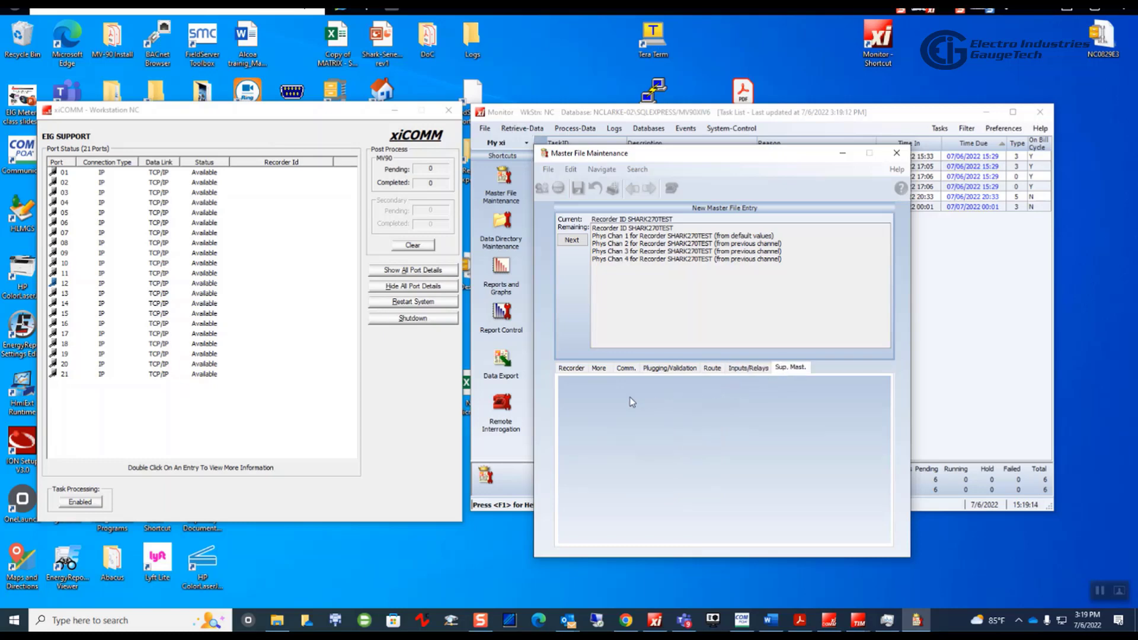
click(599, 370)
click(576, 372)
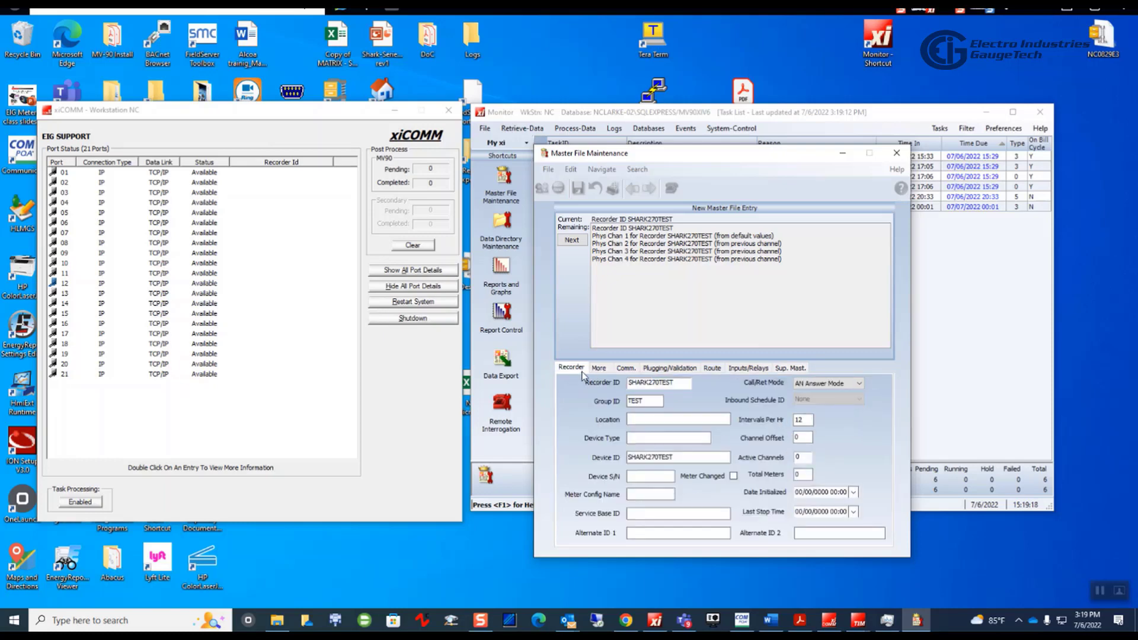
click(599, 371)
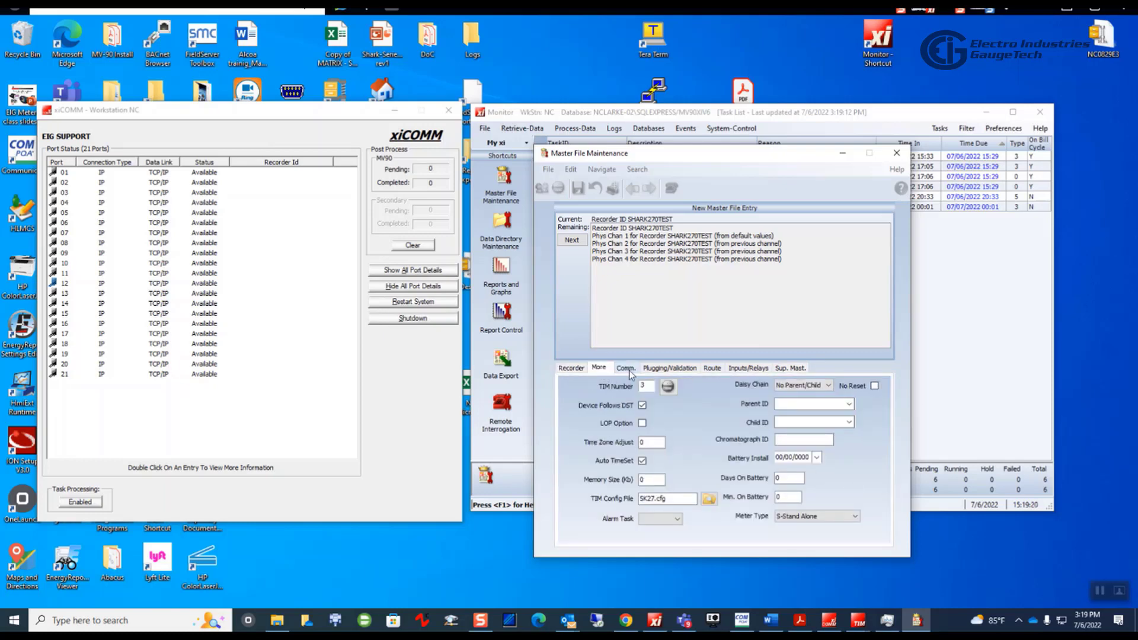
click(626, 368)
click(664, 370)
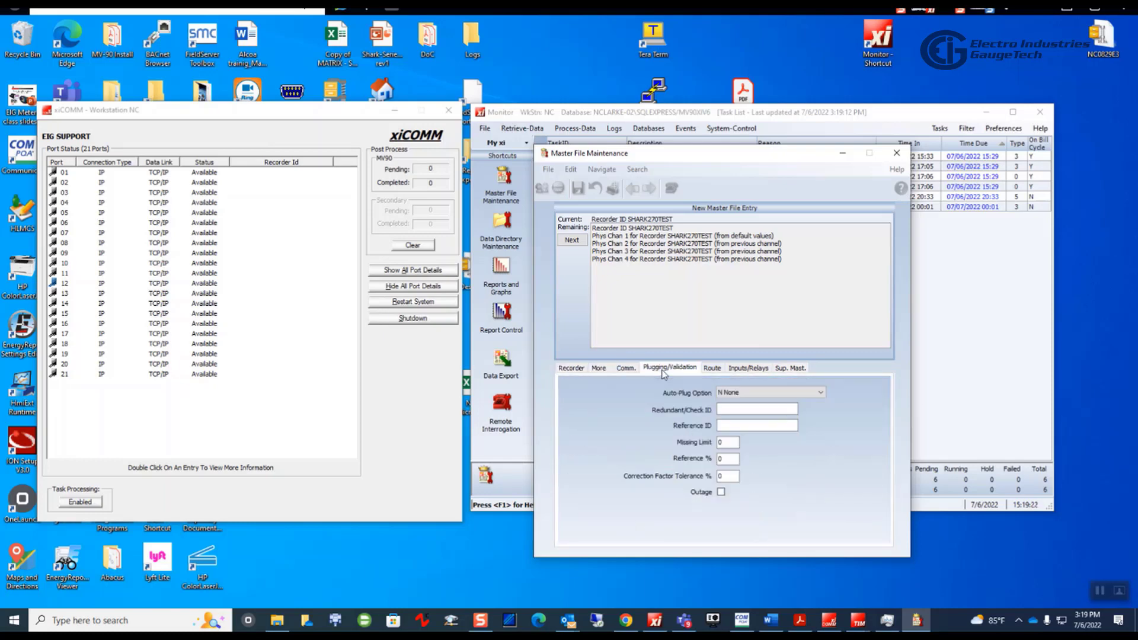
Keep the recorder's auto-plug option at N None and advance to the physical channel 1 entry.
click(820, 393)
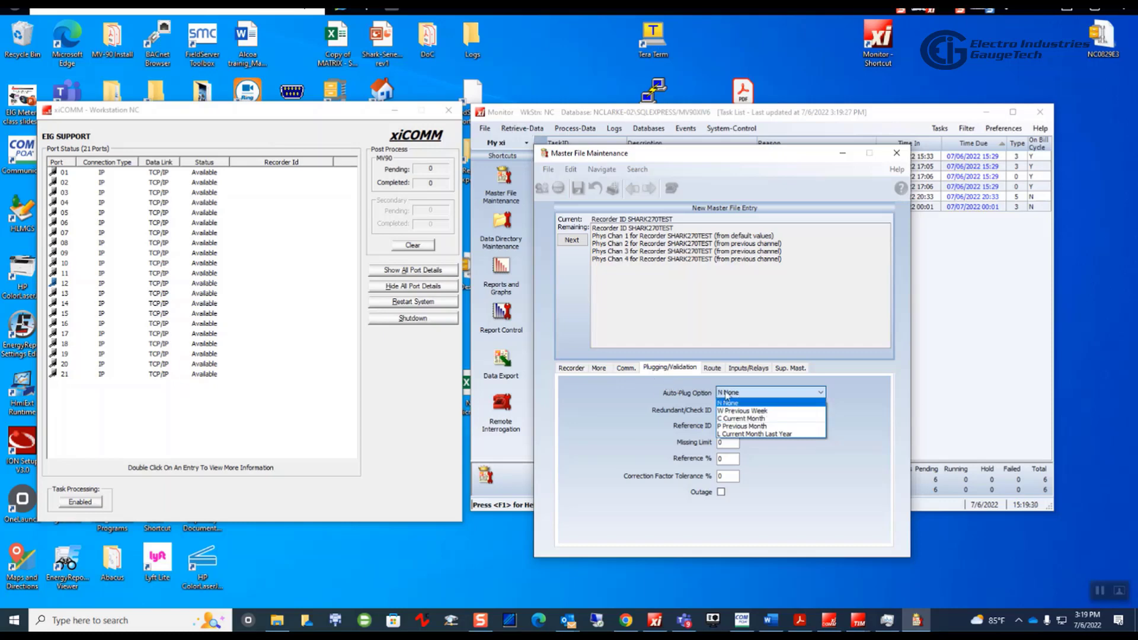
click(737, 403)
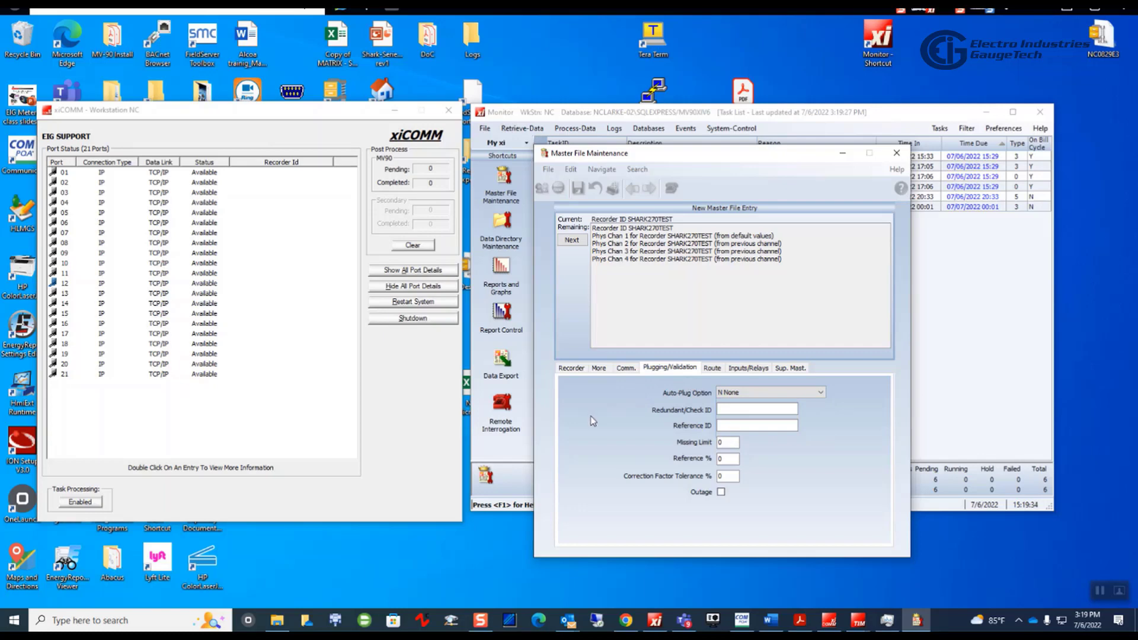
click(572, 370)
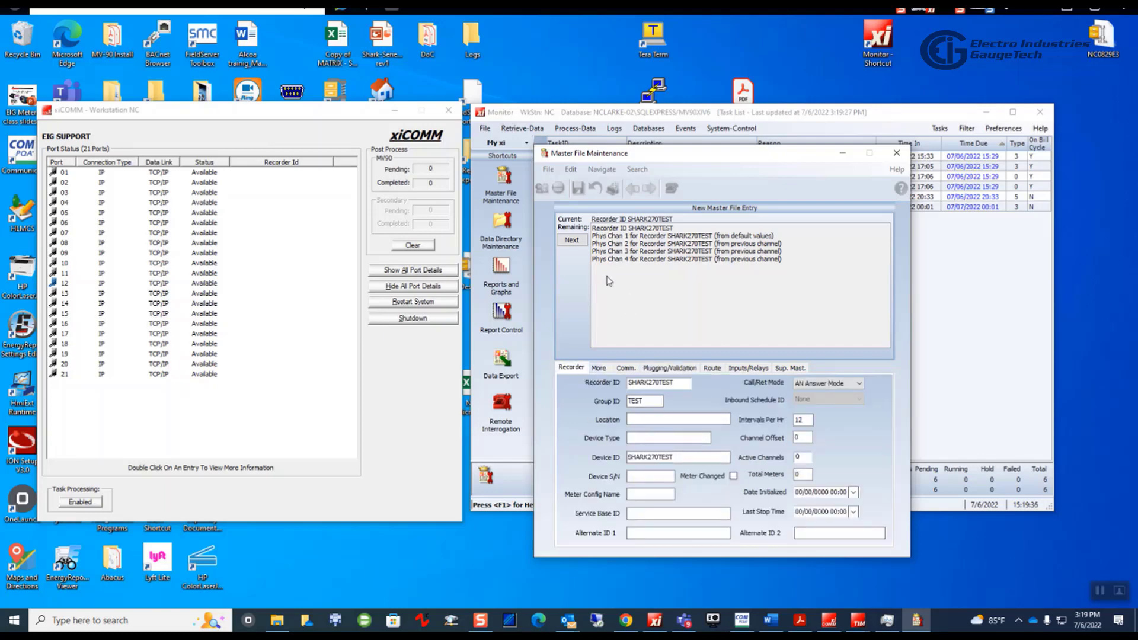
click(572, 240)
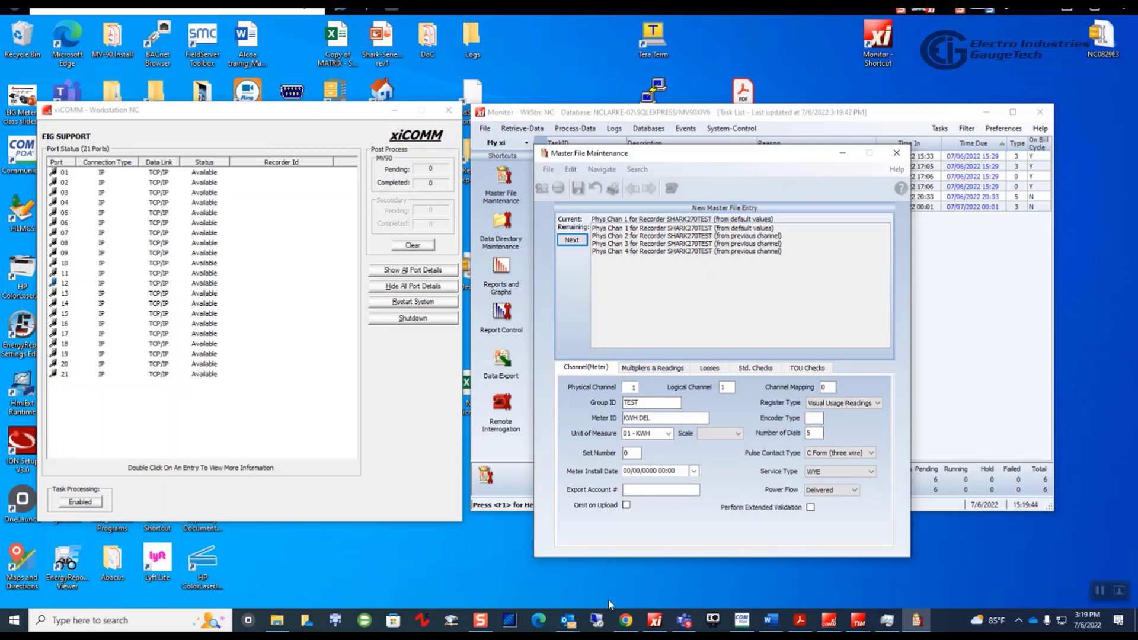
Switch to CommunicatorPQA and connect to the Shark 270 meter, moving the master file window aside and dismissing the device status.
click(741, 623)
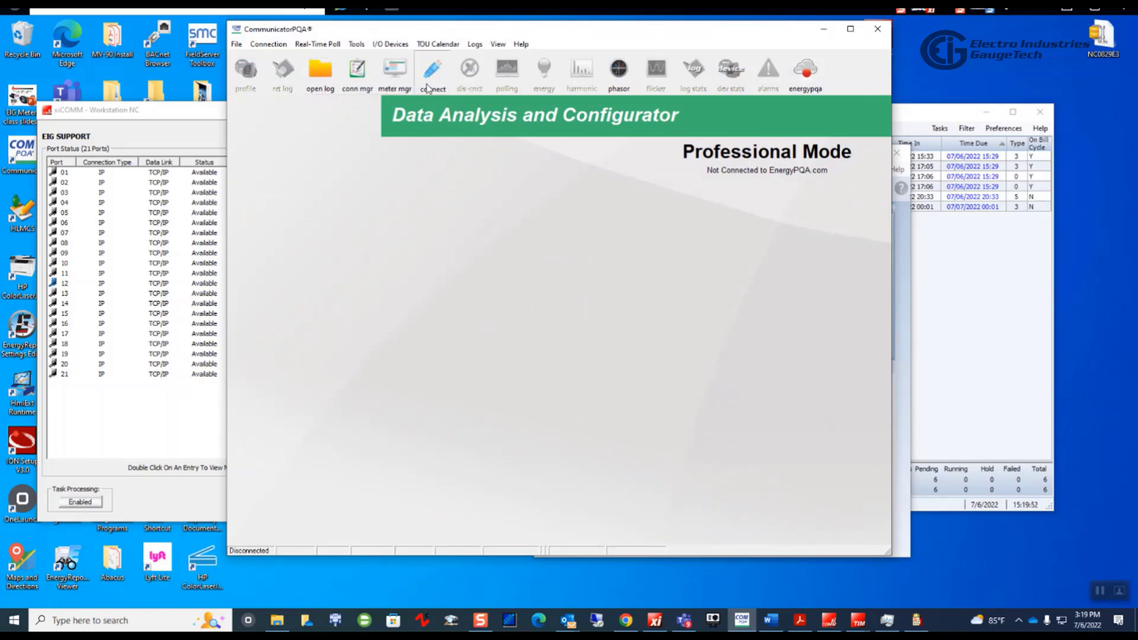
click(428, 87)
click(529, 407)
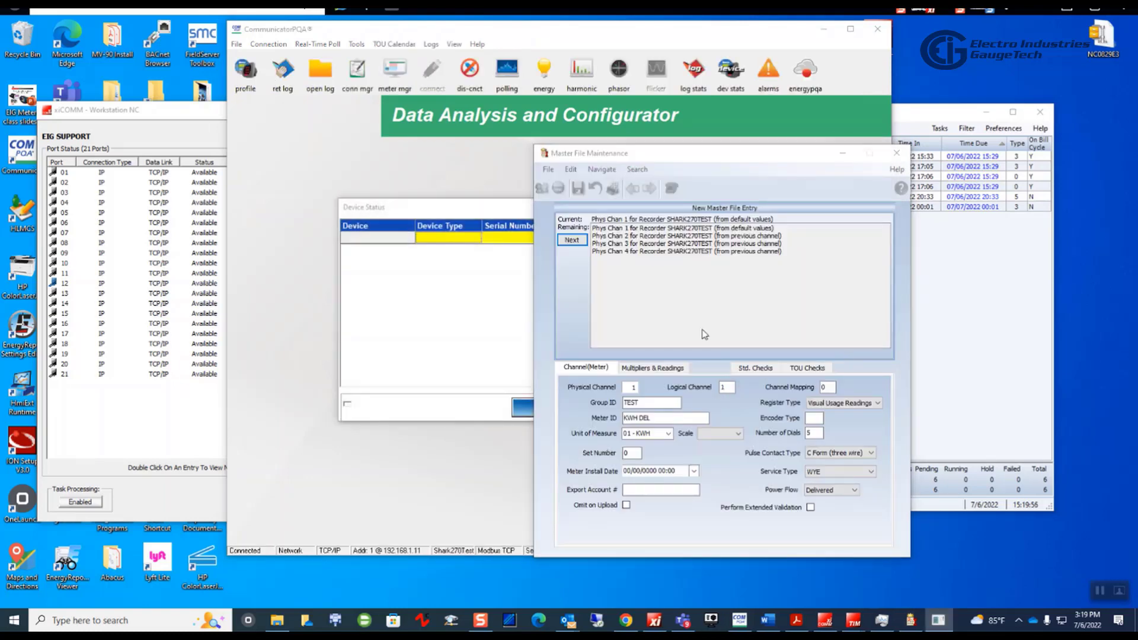
drag(706, 153, 886, 152)
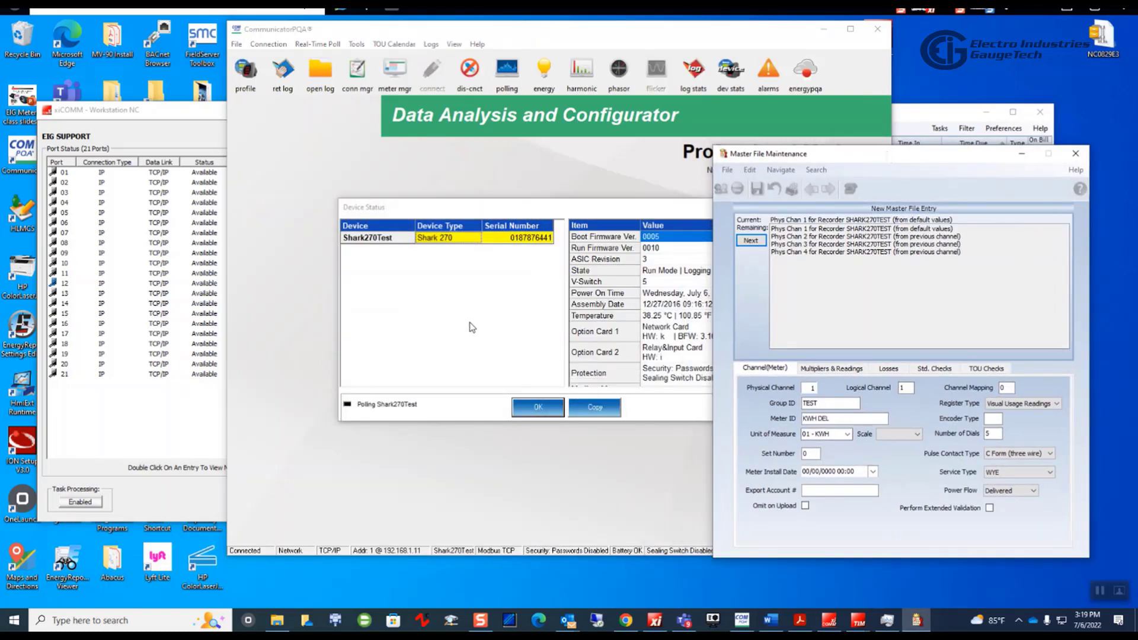
click(535, 407)
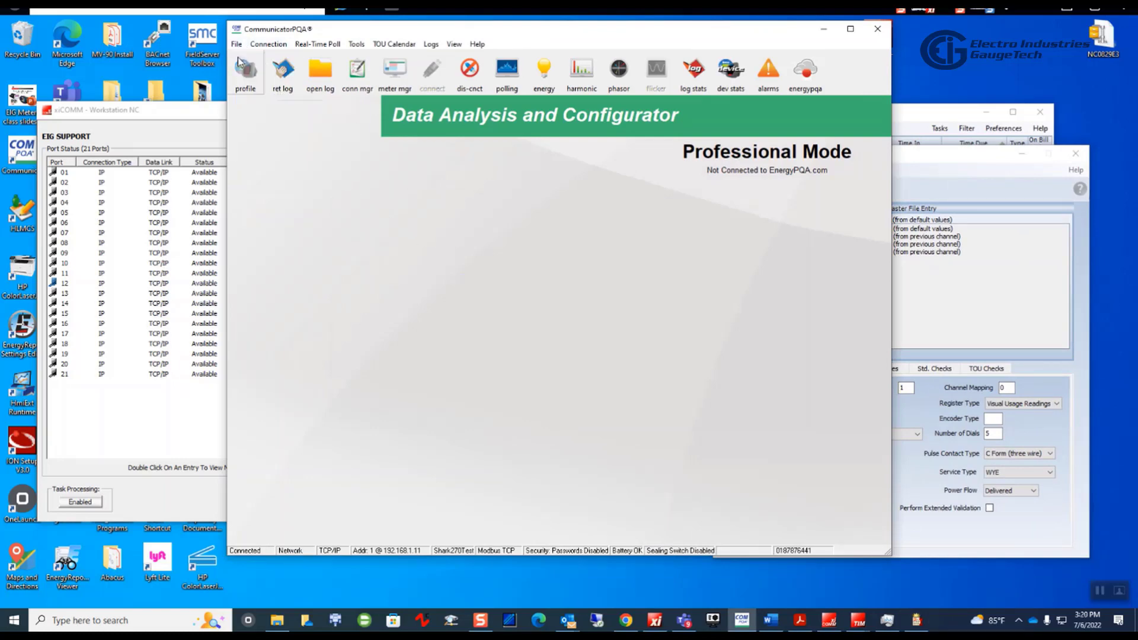
Open the meter's device profile, examine its energy scaling and averaging settings, and exit the profile editor.
click(257, 88)
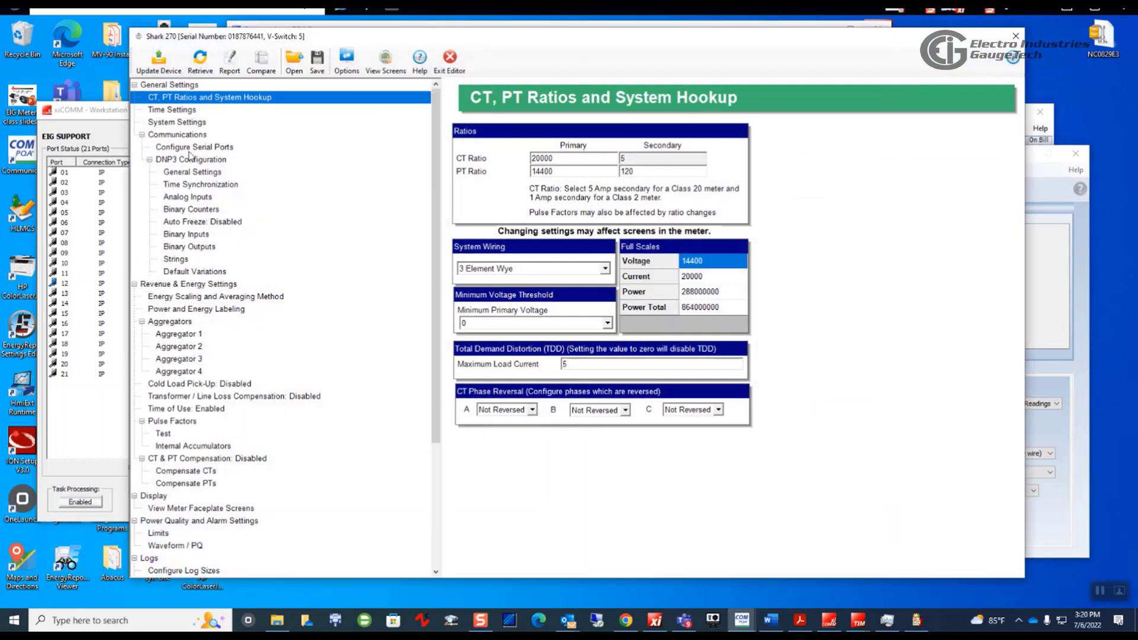
click(190, 149)
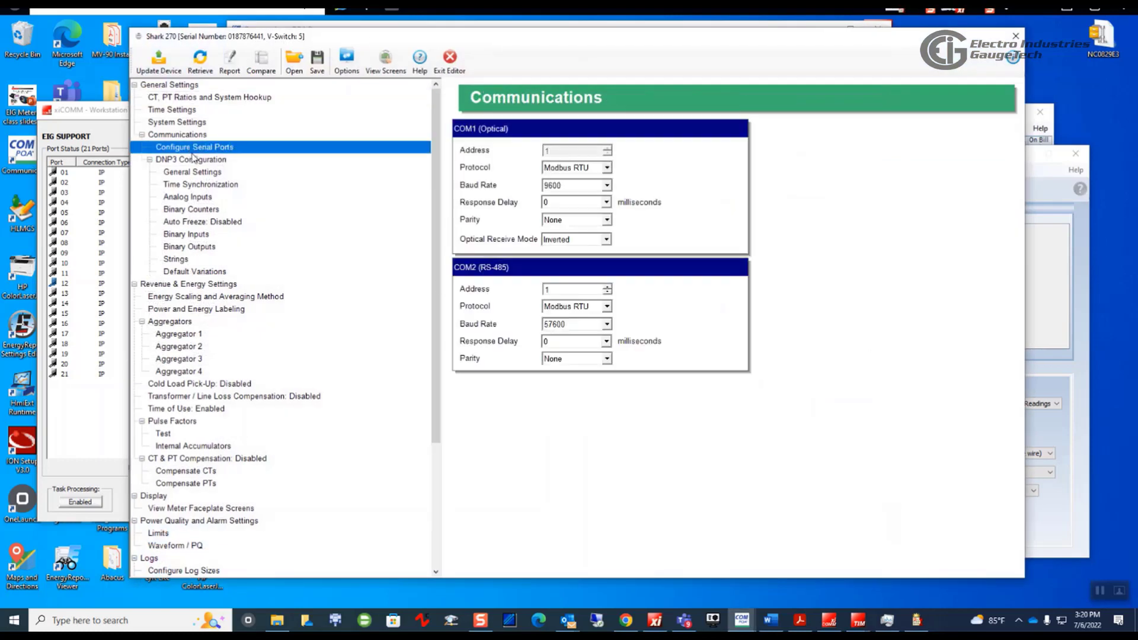
click(219, 310)
click(227, 297)
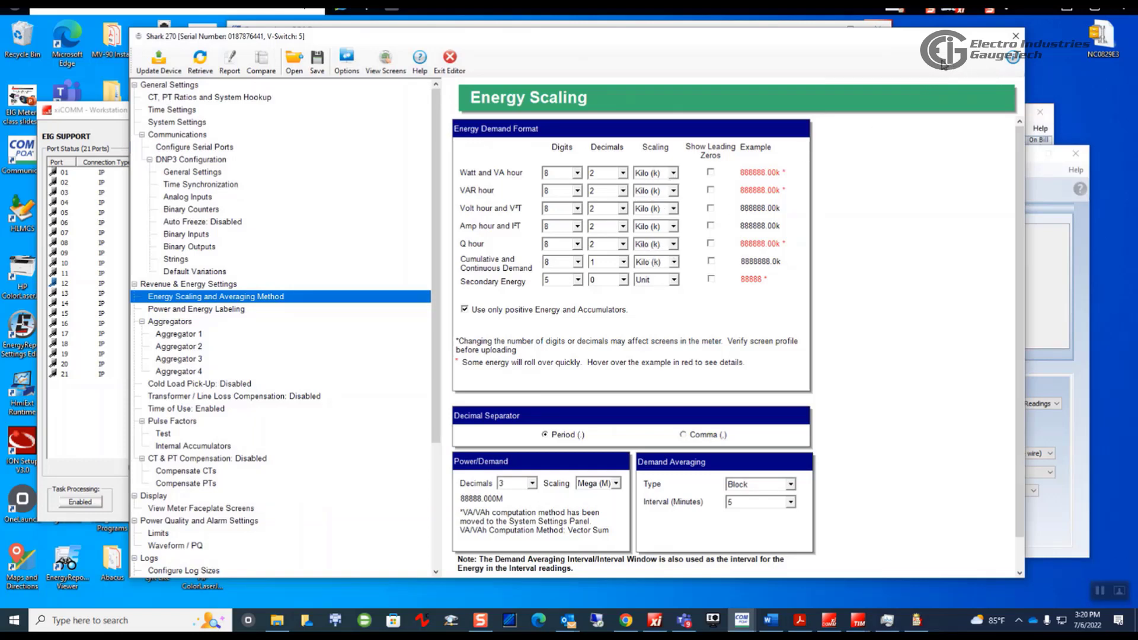
drag(928, 51, 849, 50)
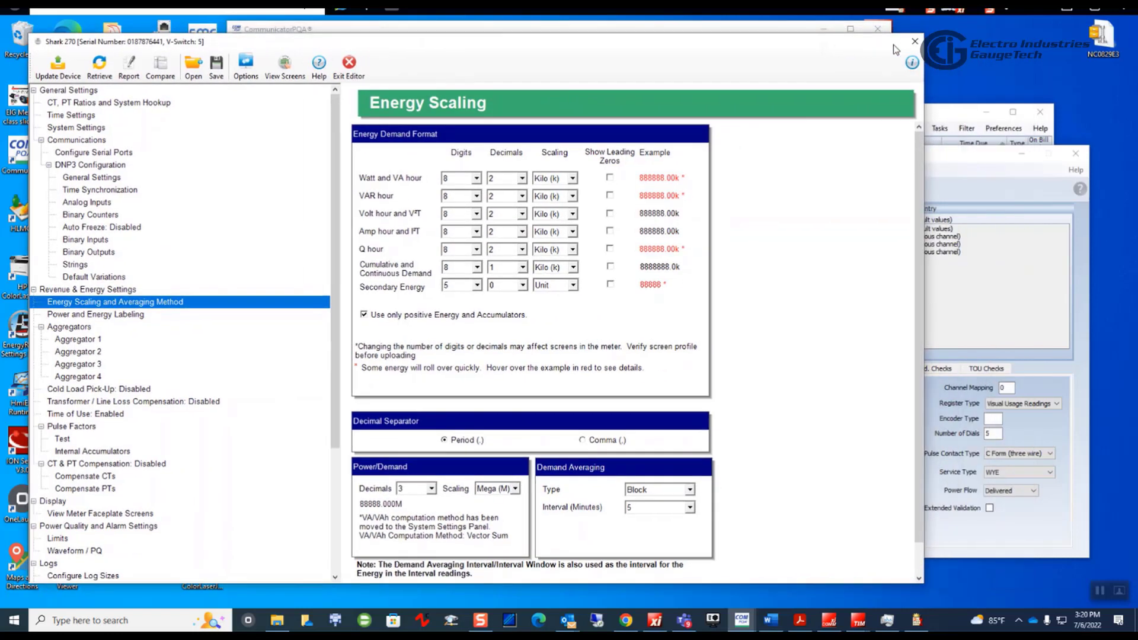
click(914, 42)
click(555, 350)
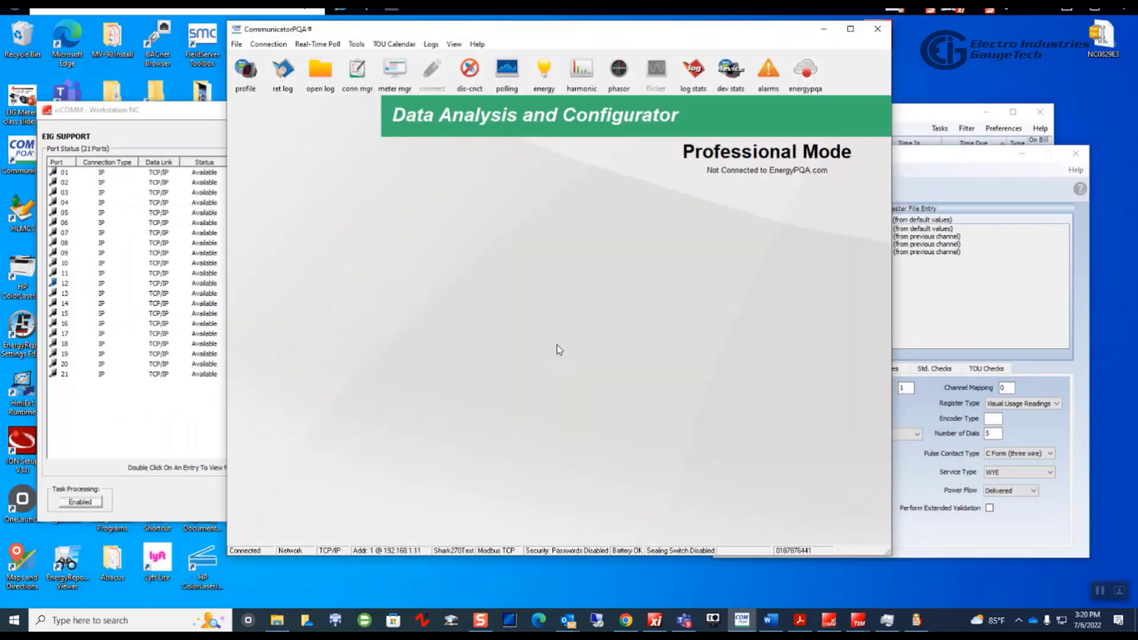
Return to Master File Maintenance and set channel 1's meter multiplier and pulse multiplier to 1.
click(917, 334)
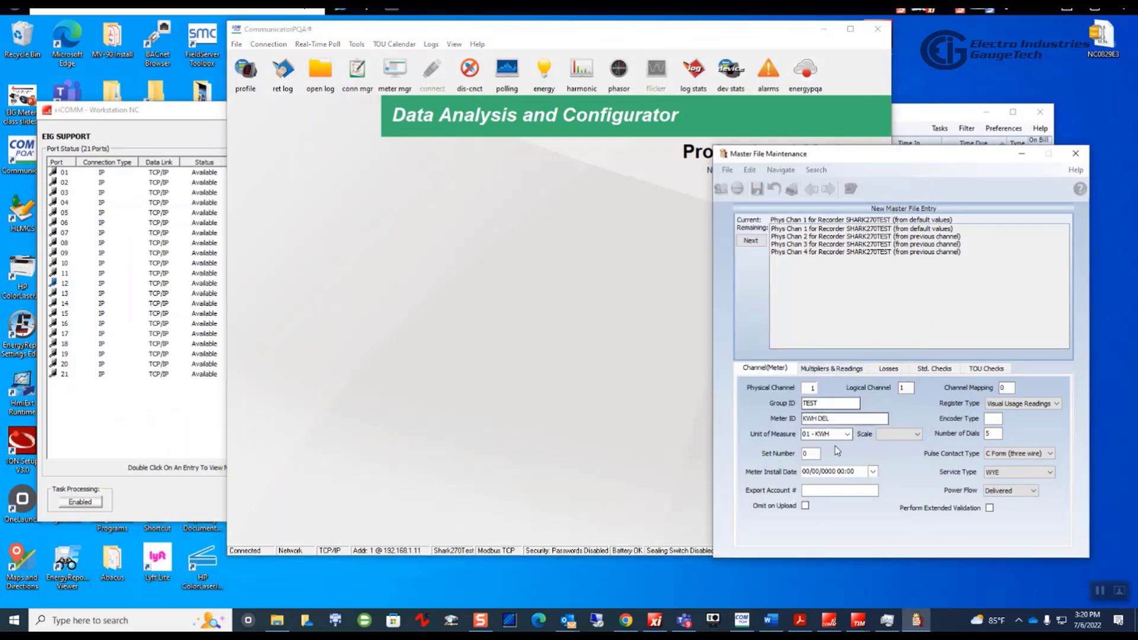
click(843, 370)
click(842, 480)
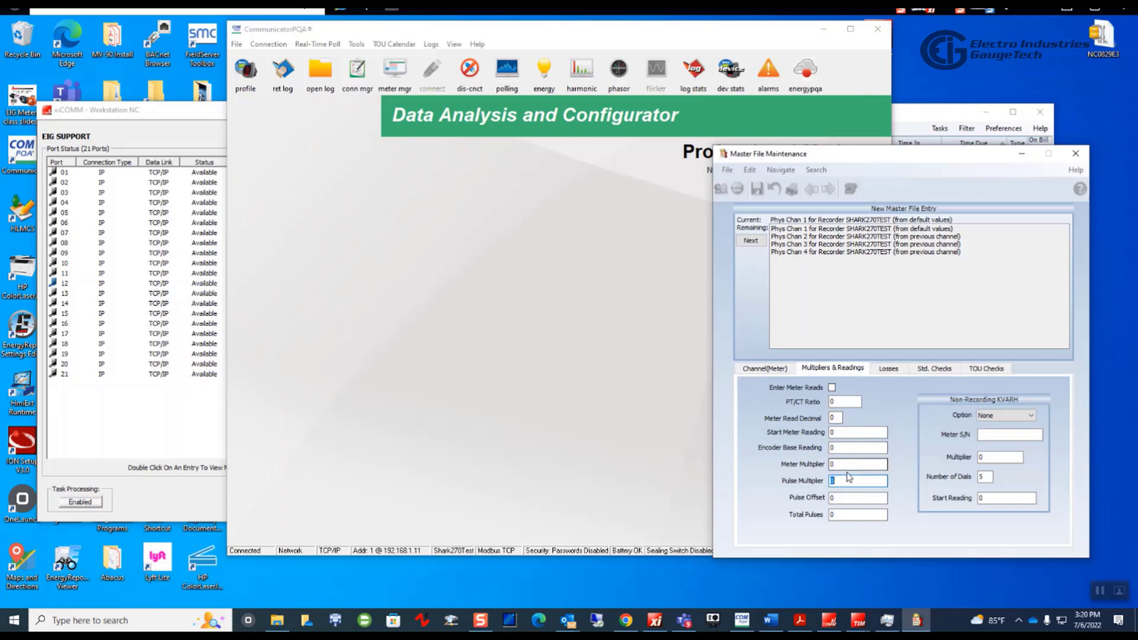
click(833, 465)
click(842, 481)
Choose Visual Usage Readings as channel 1's register type and recheck the channel's multipliers.
click(760, 367)
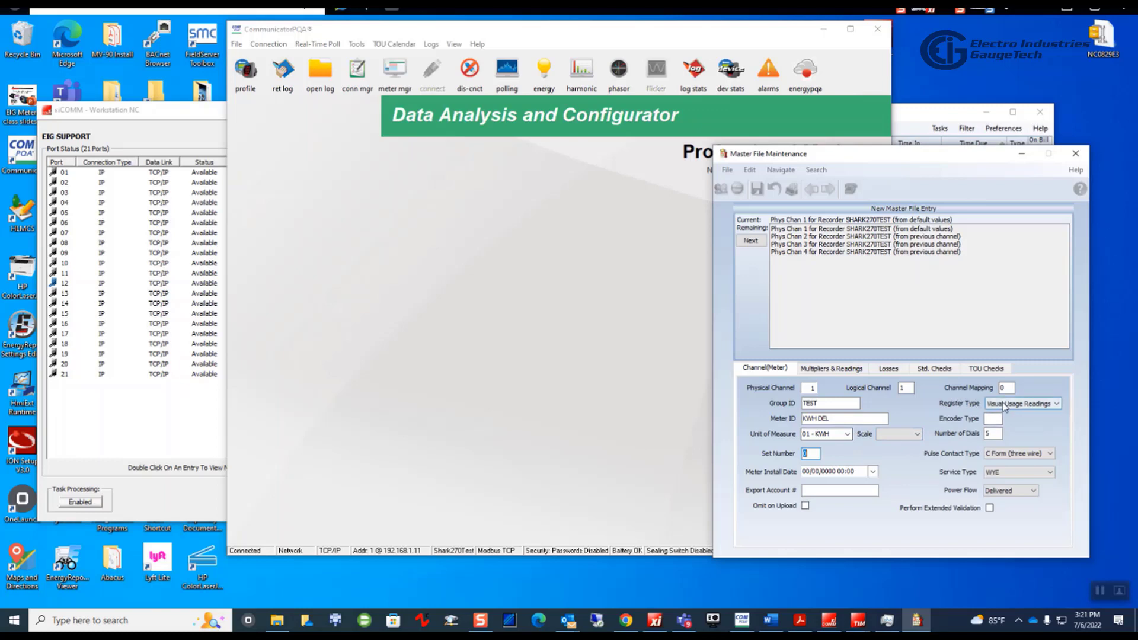
click(1055, 404)
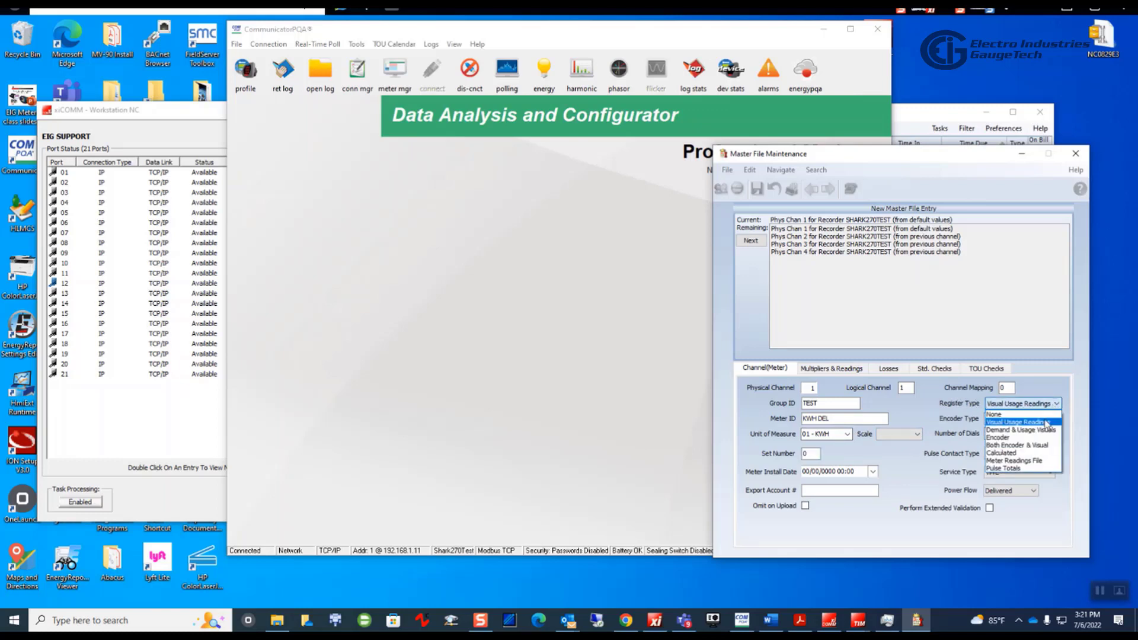
click(1046, 422)
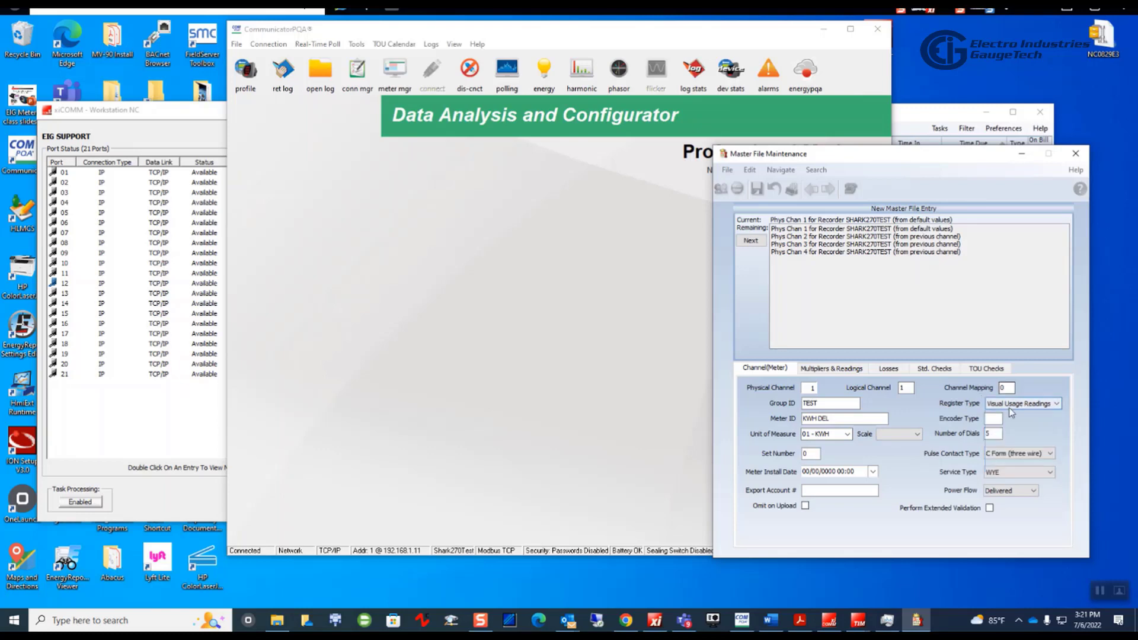
click(1055, 404)
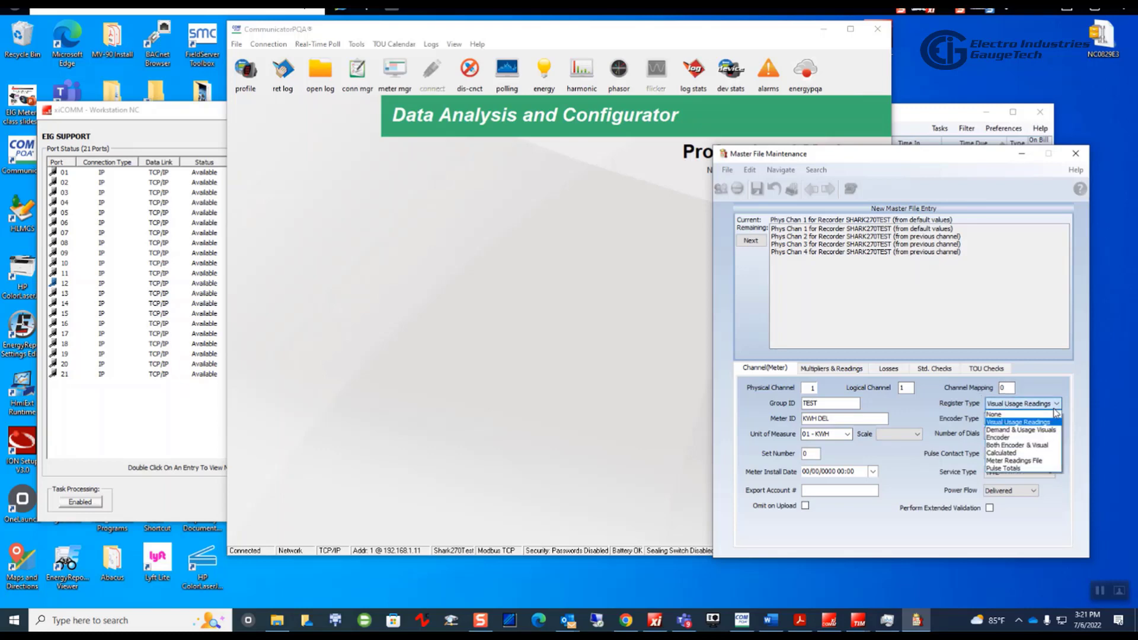
click(1026, 421)
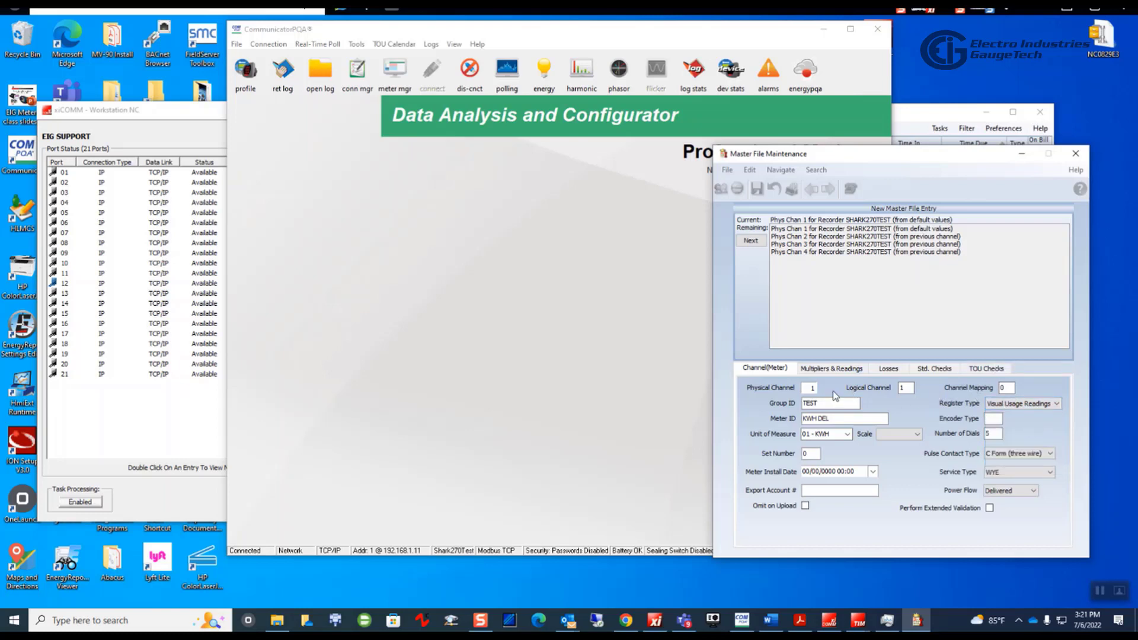
click(824, 368)
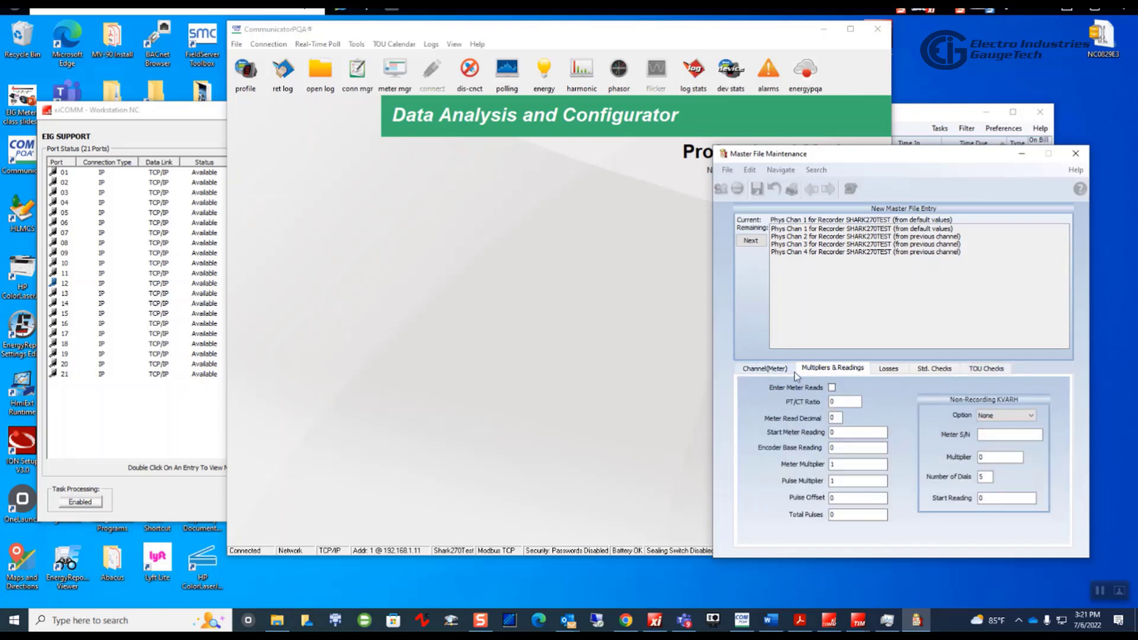
click(775, 370)
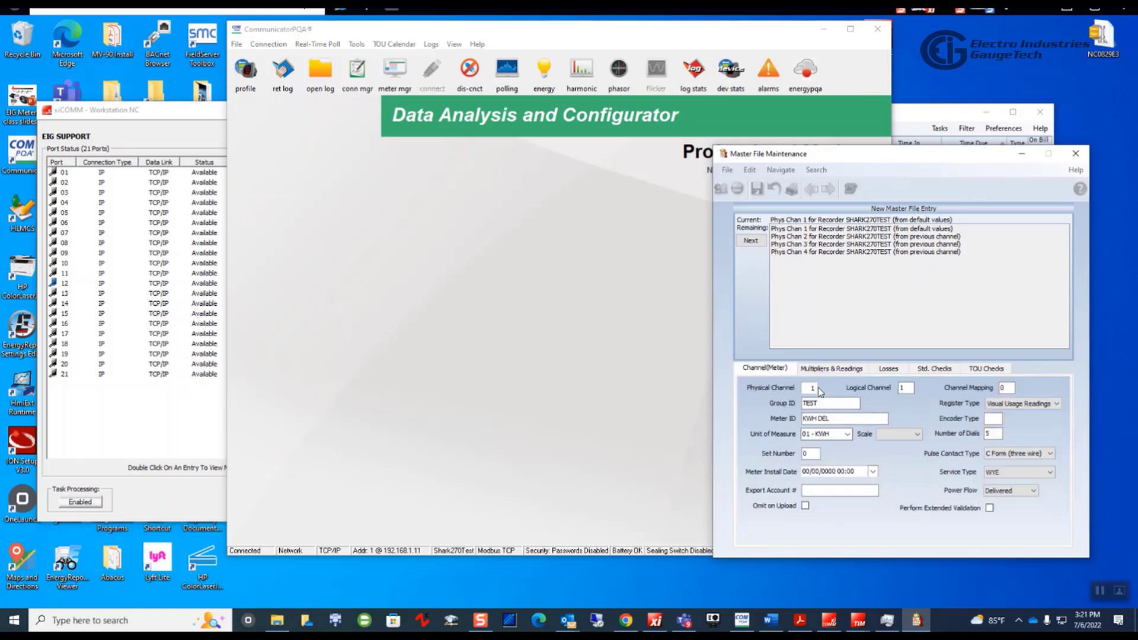
Set channel 1's losses option to NO No losses.
click(894, 368)
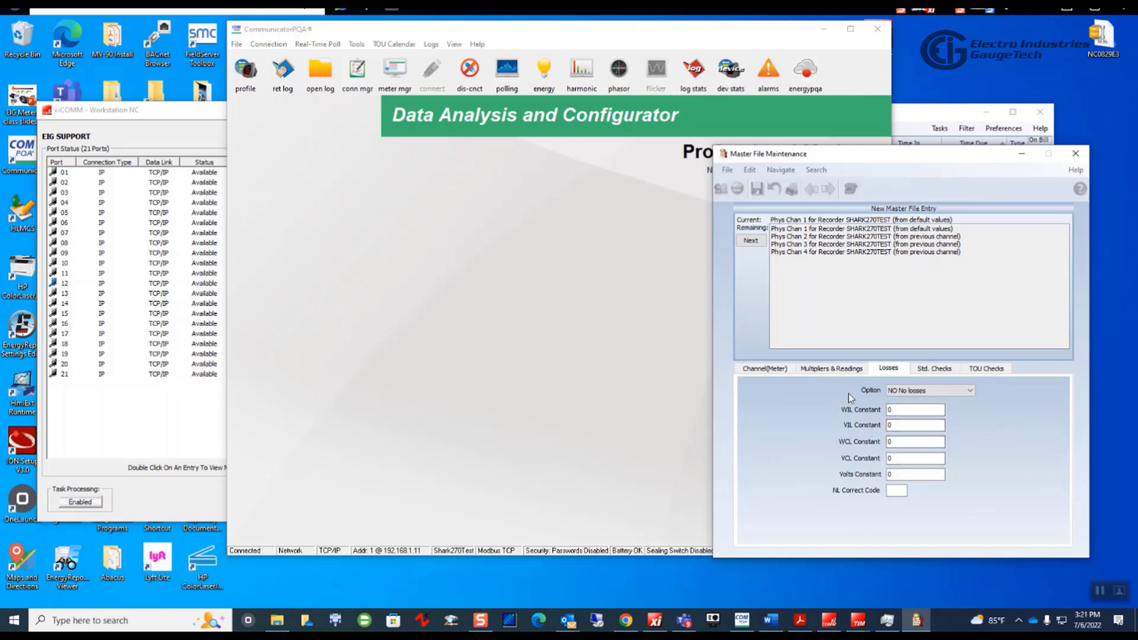
click(968, 391)
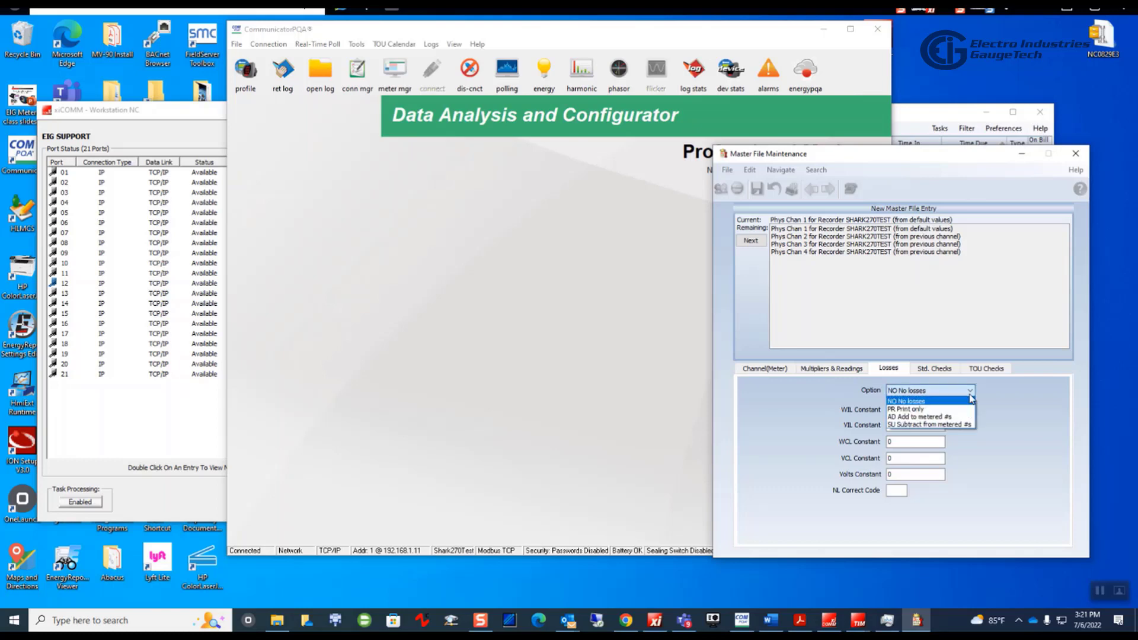
click(948, 401)
Set channel 1's readings vs pulses tolerance to 0.1% and tolerance type to E - dual method, P then Q, reviewing the available types.
click(921, 372)
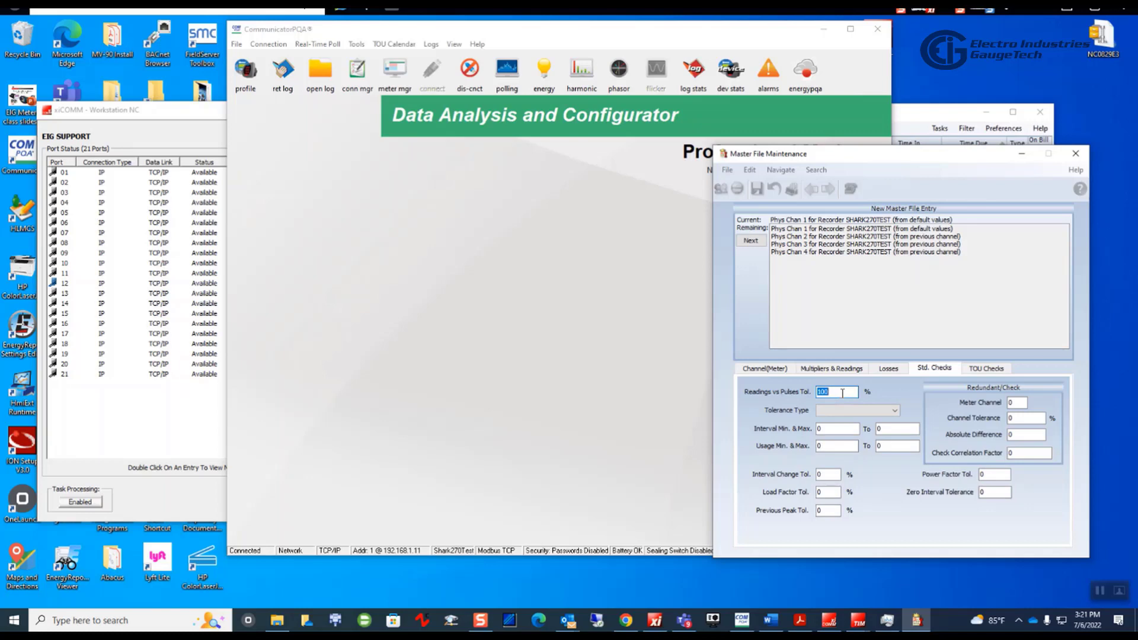
text(.1)
click(863, 416)
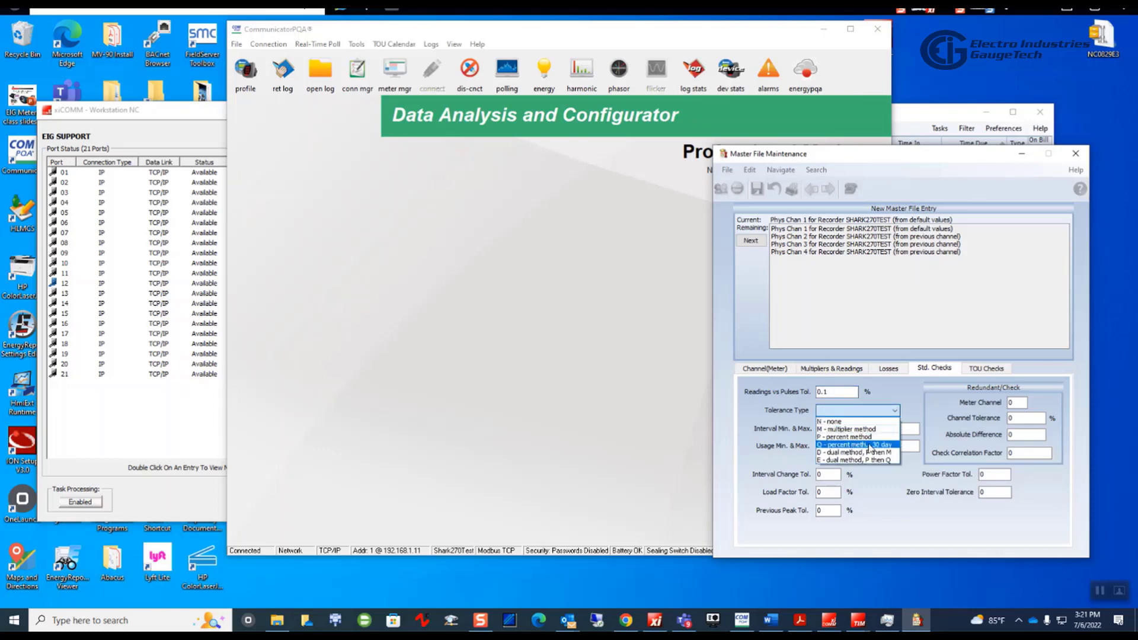
click(868, 460)
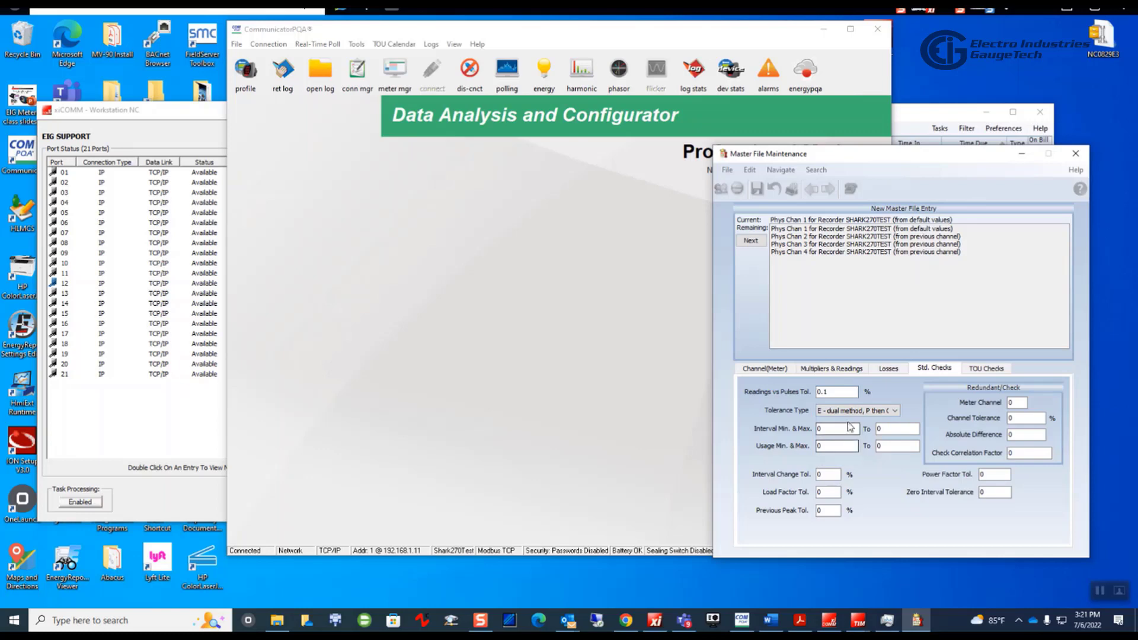
click(874, 416)
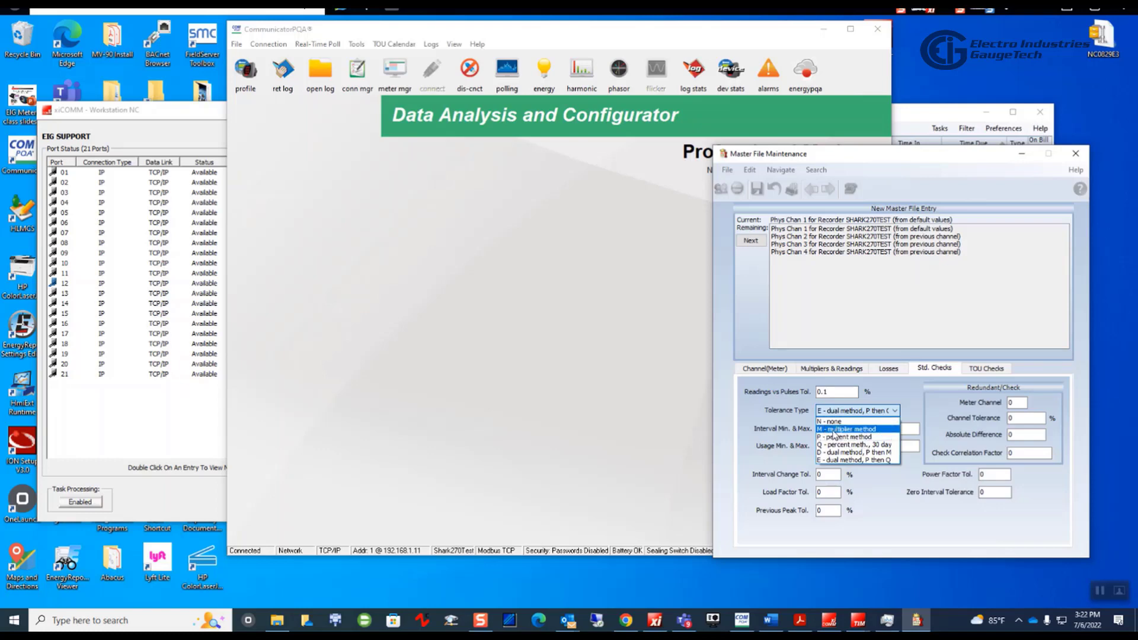
click(842, 461)
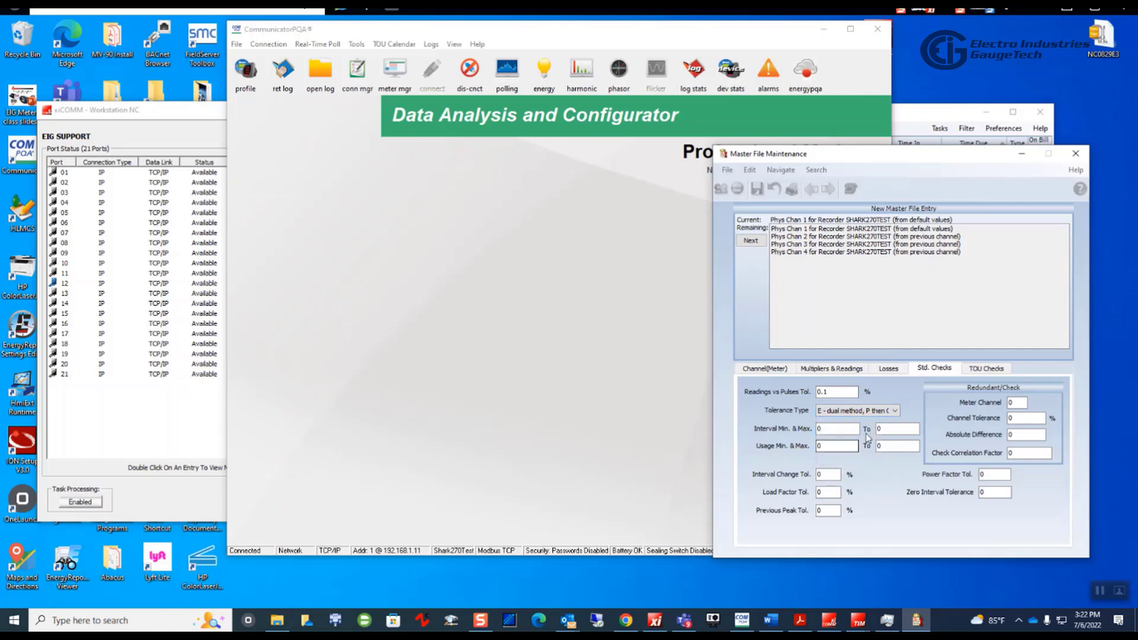
click(887, 414)
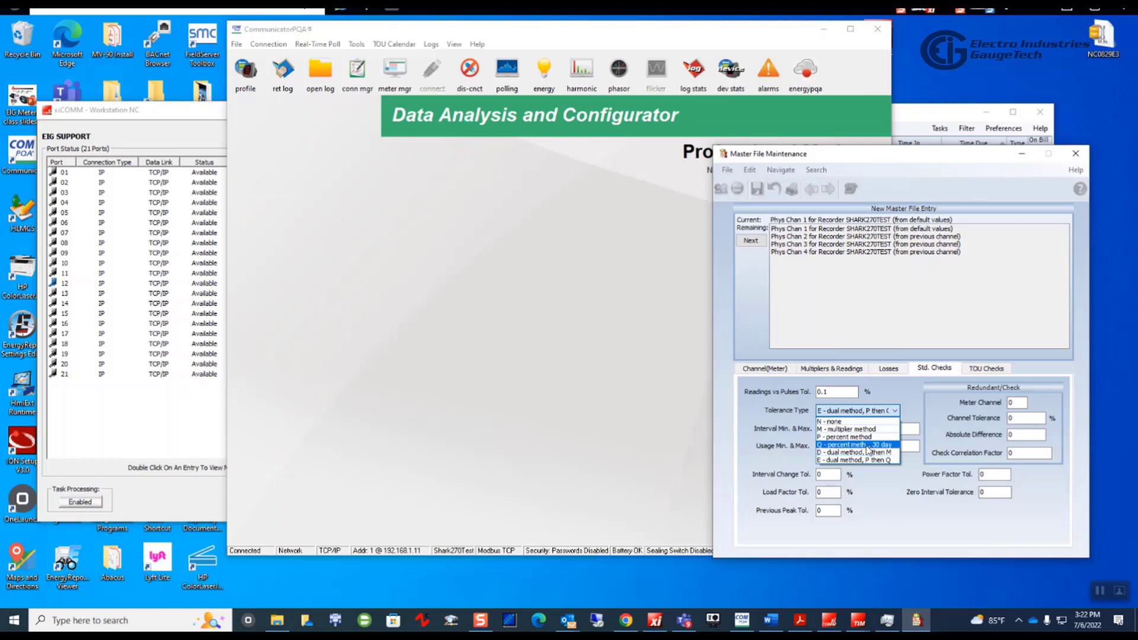
click(894, 409)
click(897, 411)
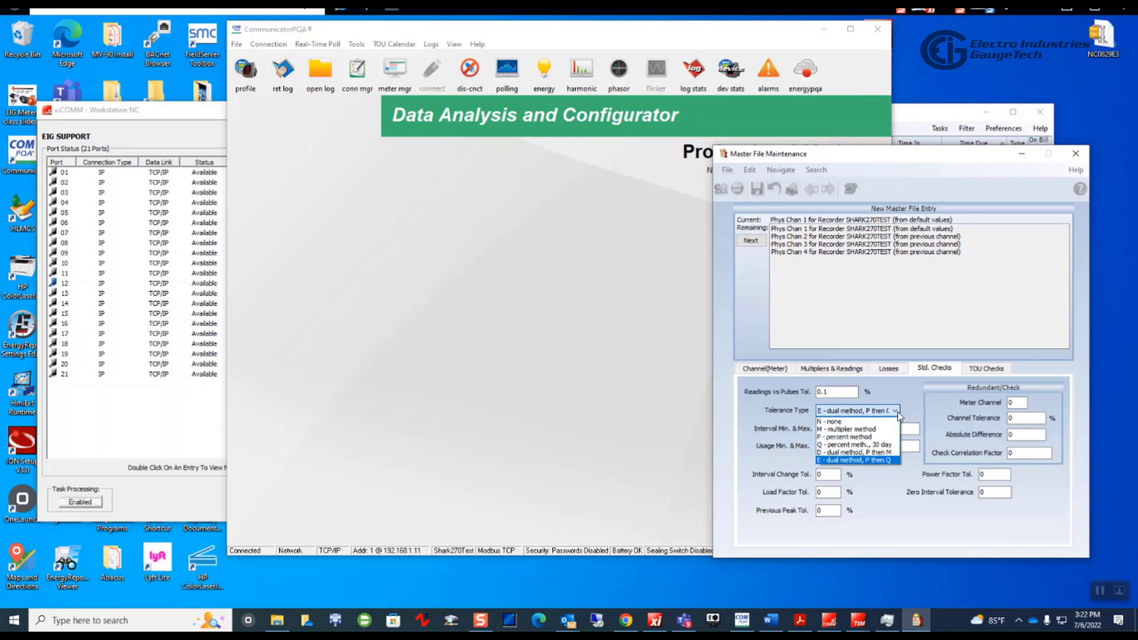
click(901, 415)
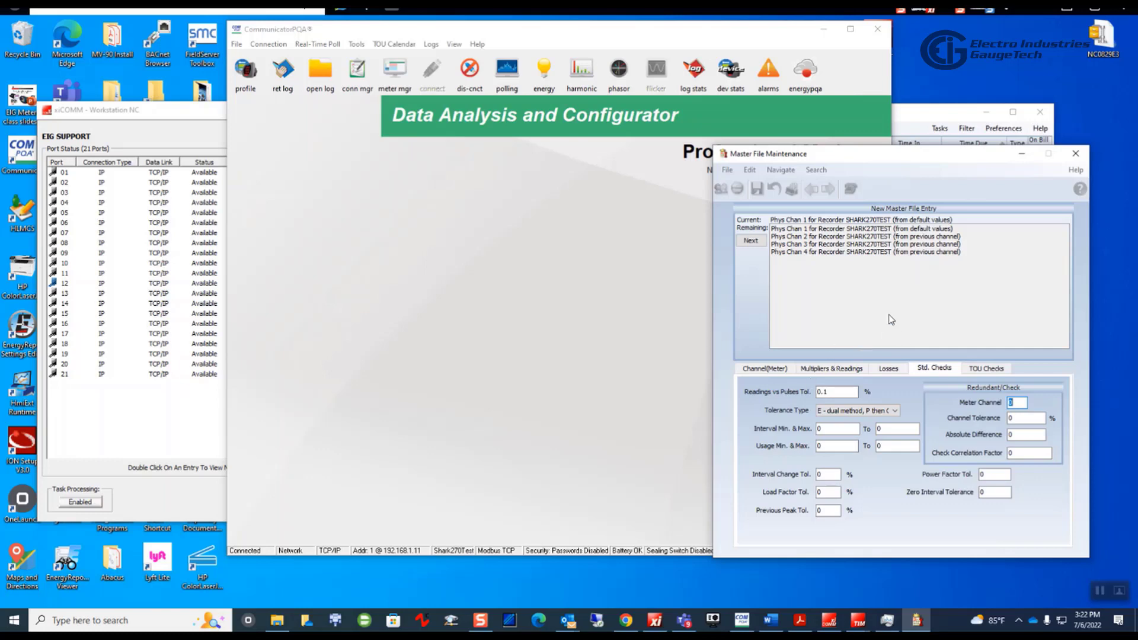
Accept channel 1's entry and review the multipliers and unit of measure for channel 2.
click(752, 240)
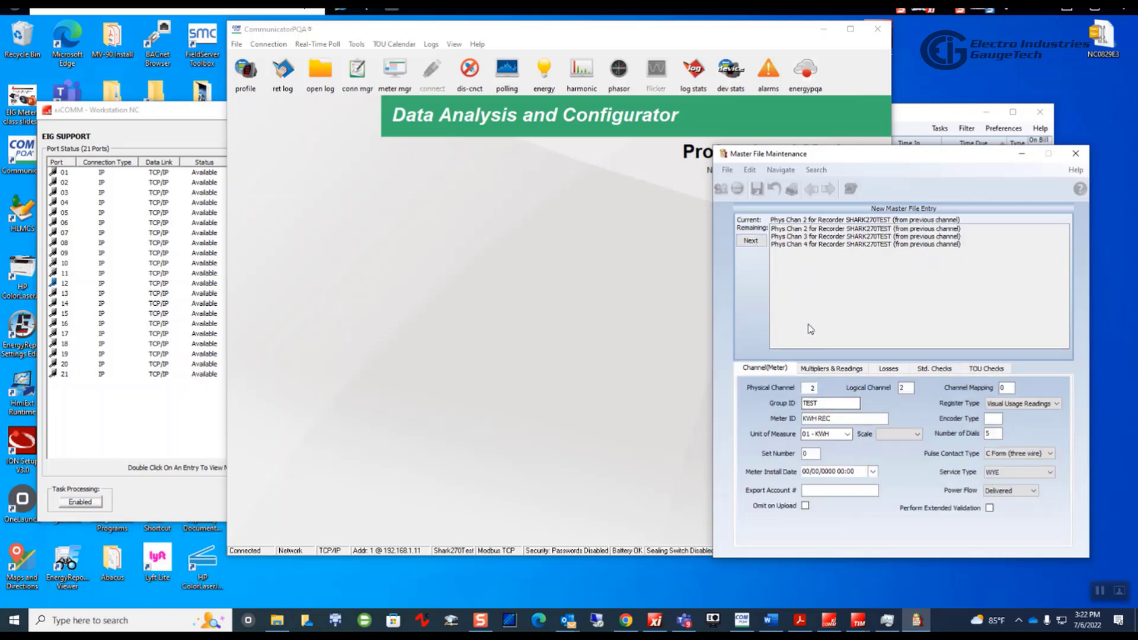
click(832, 368)
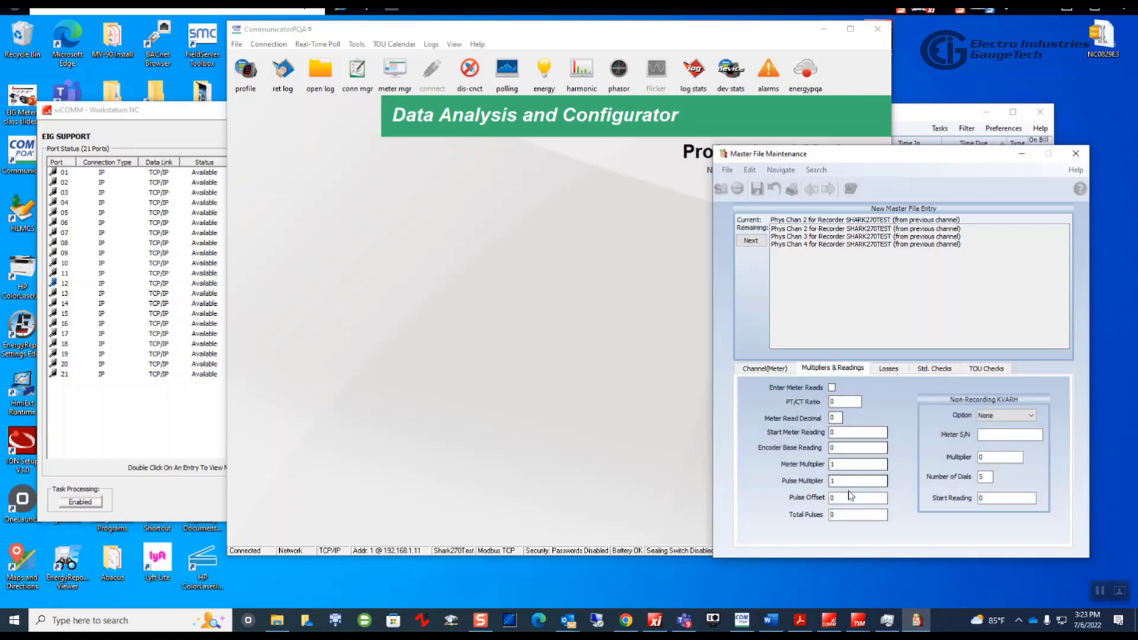
click(764, 368)
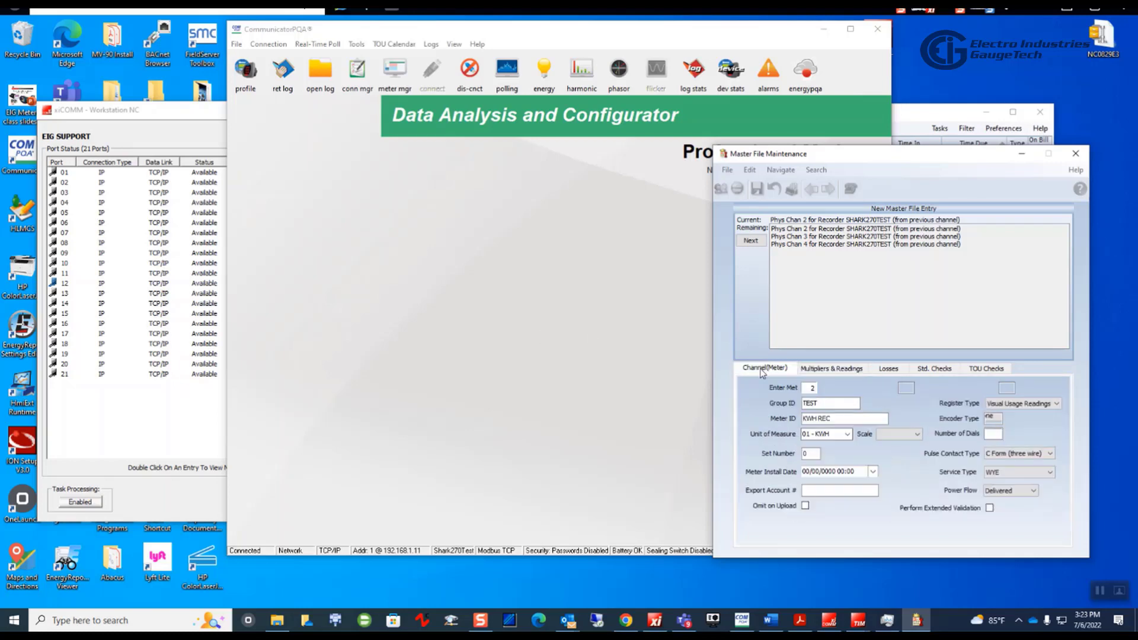
click(855, 369)
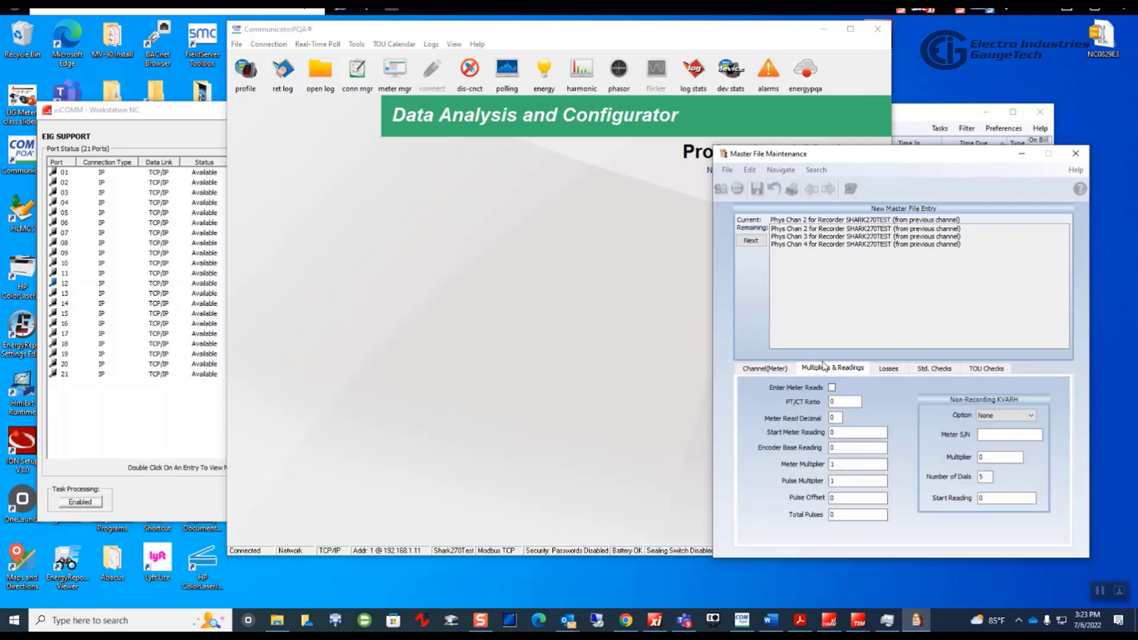
click(770, 368)
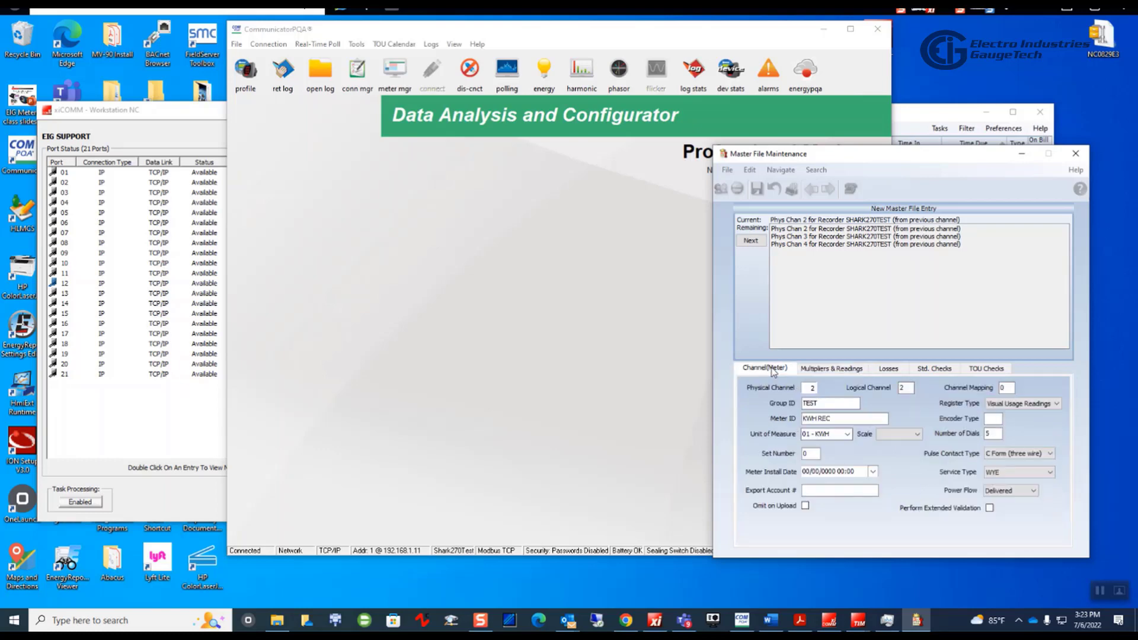
click(846, 434)
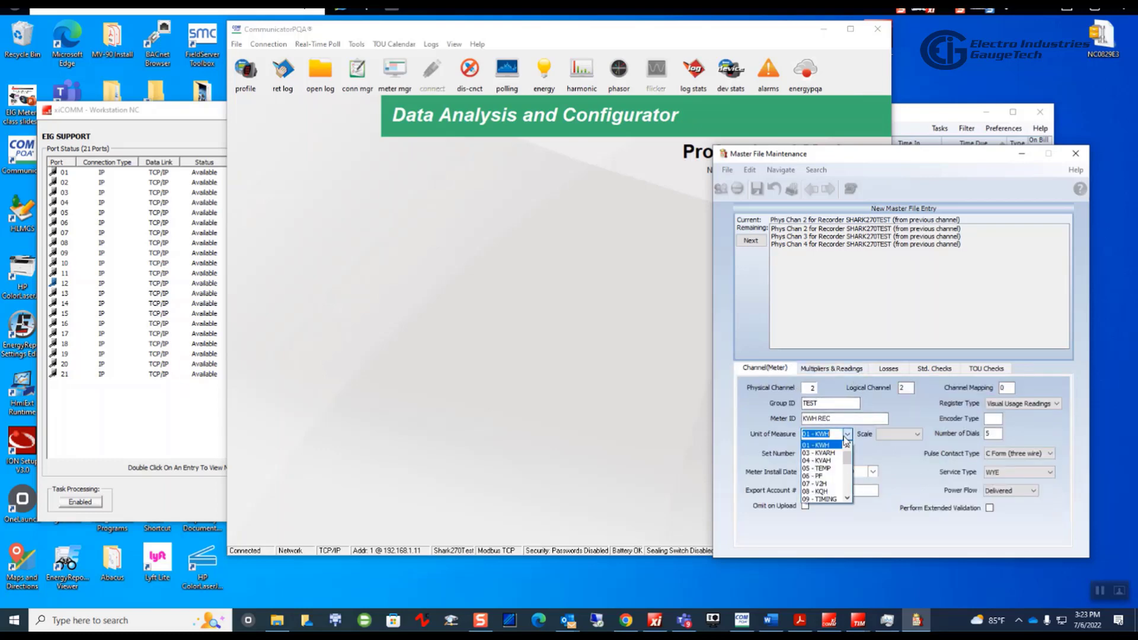
click(847, 434)
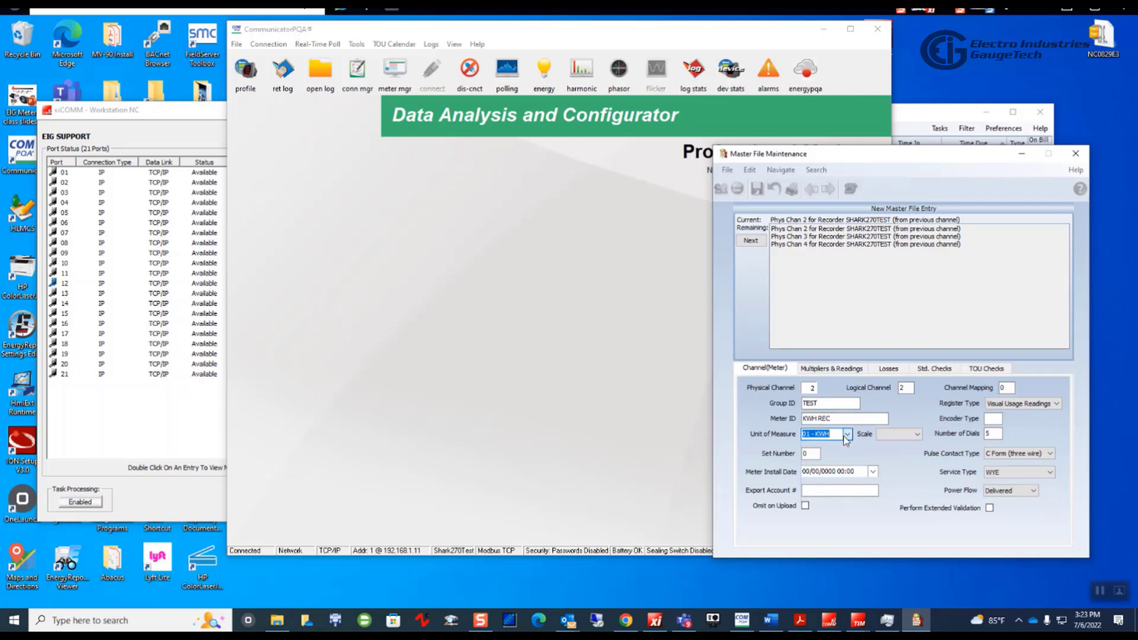
Advance to channel 3, set its unit of measure to 03 - KVARH, and check its multipliers and standard checks.
click(751, 242)
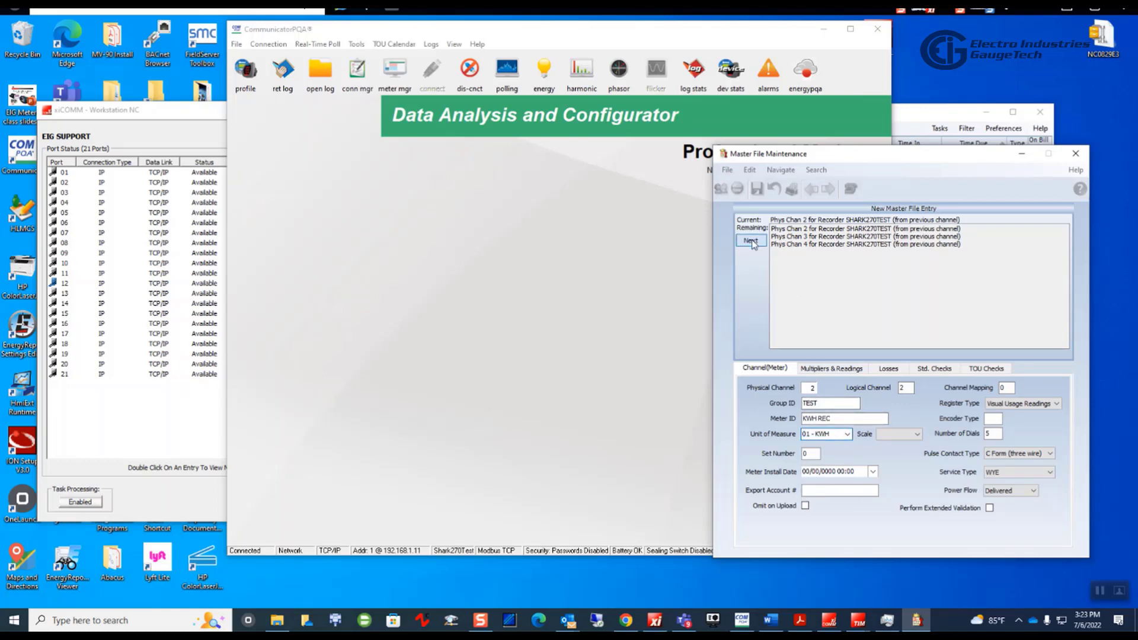
double_click(821, 417)
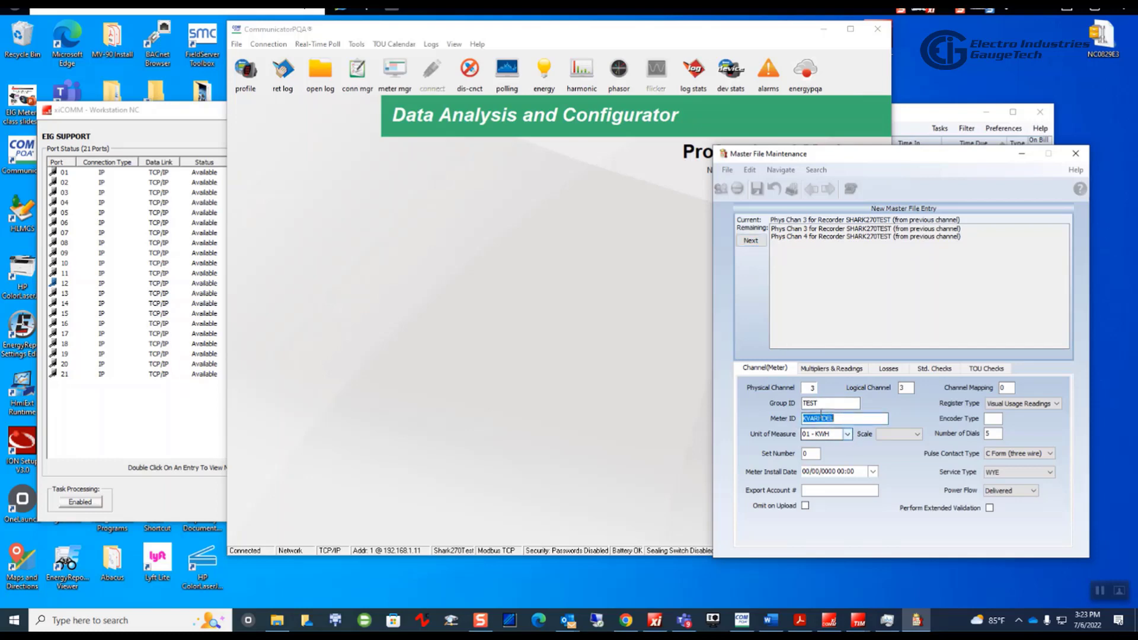
click(847, 435)
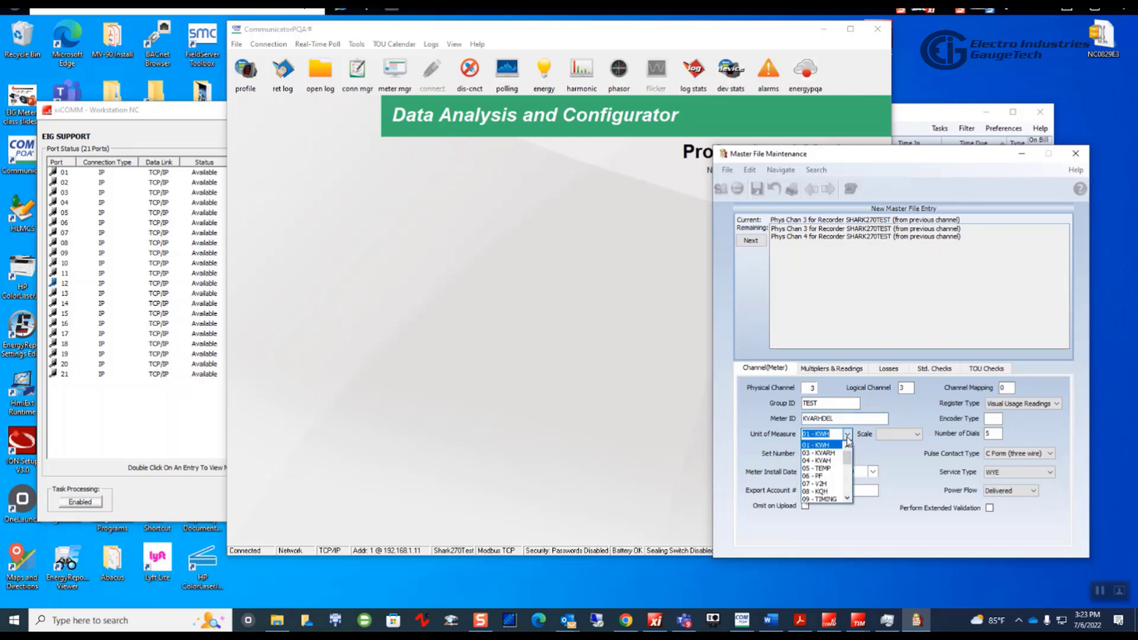
click(837, 455)
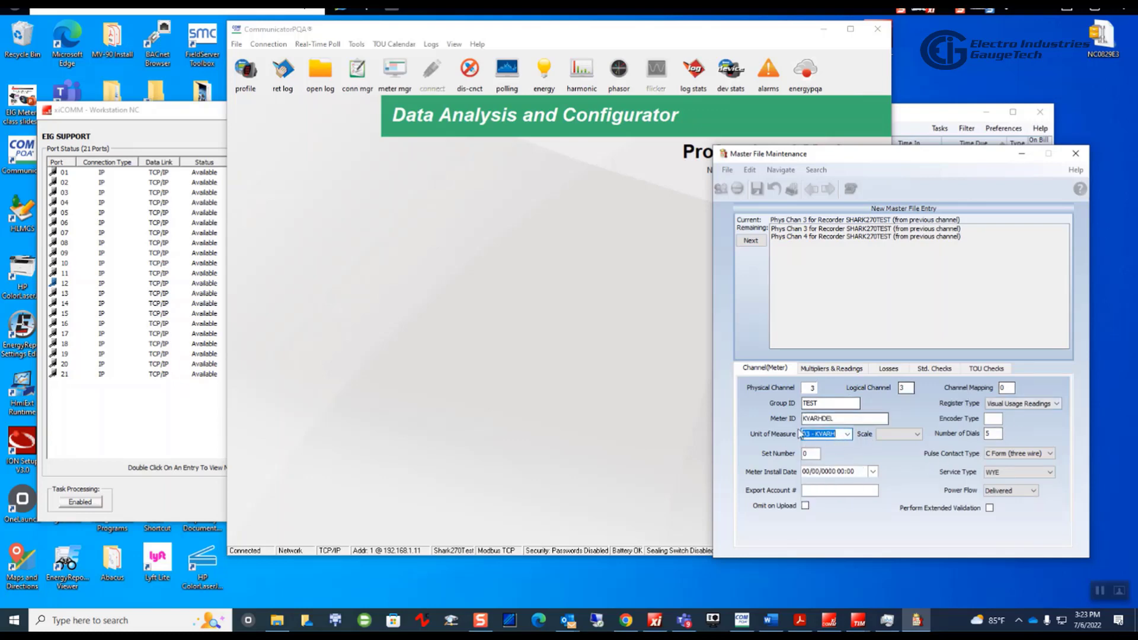
click(830, 369)
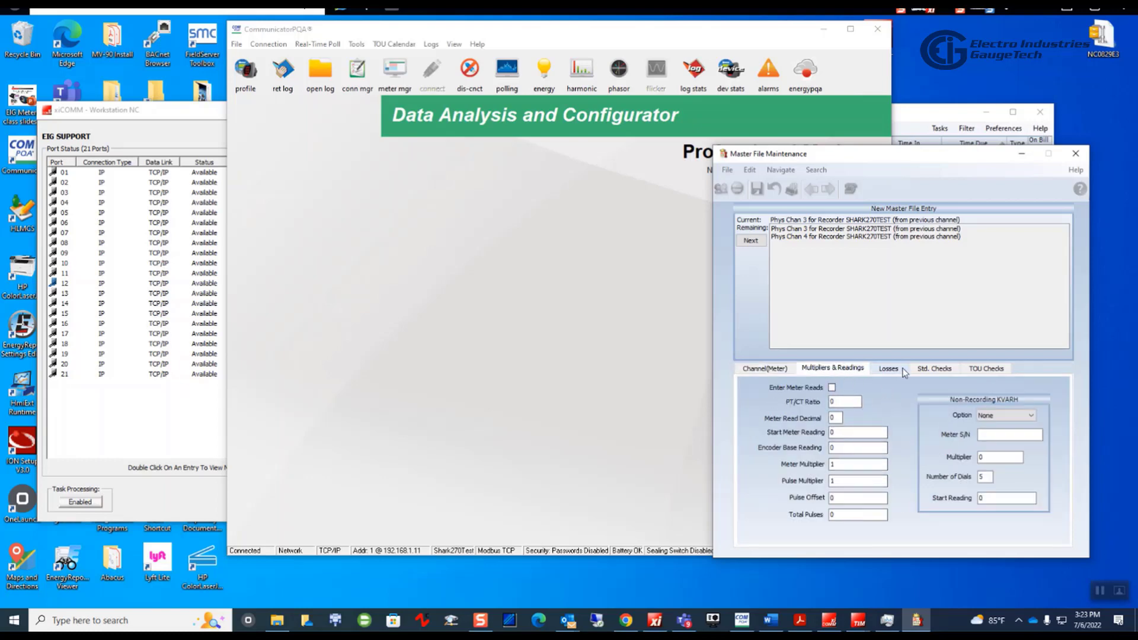
click(938, 370)
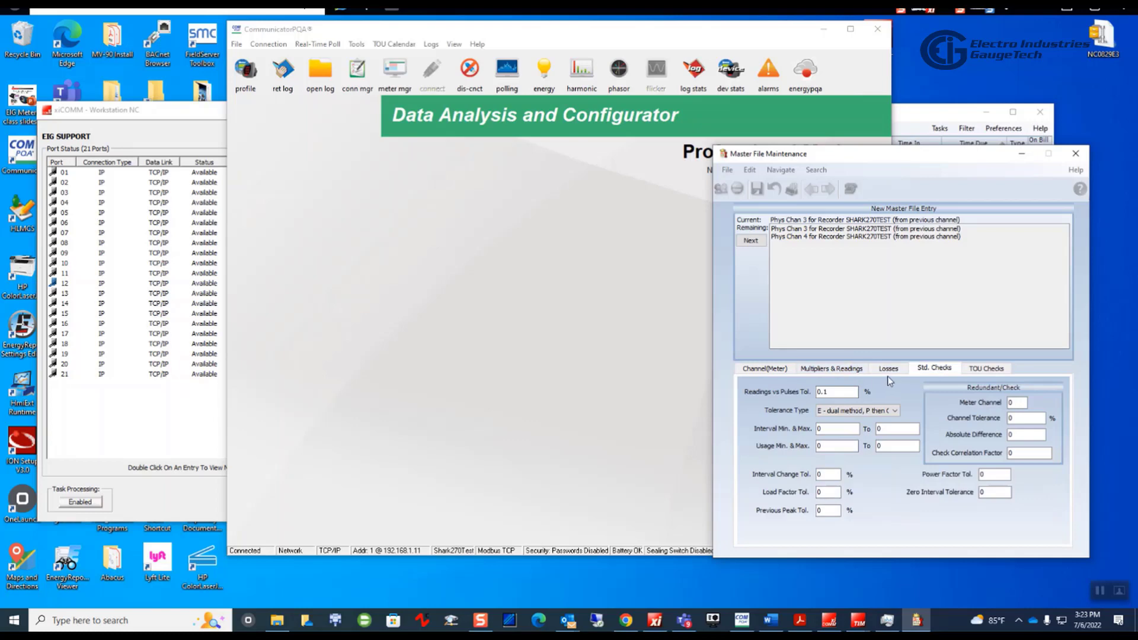
click(831, 369)
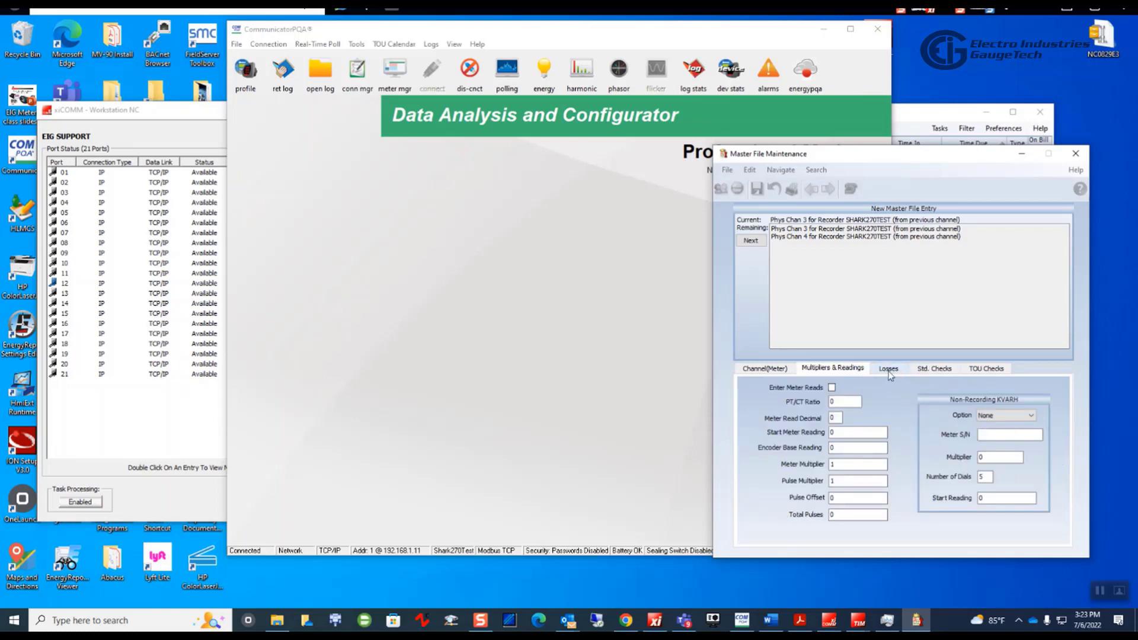
click(765, 369)
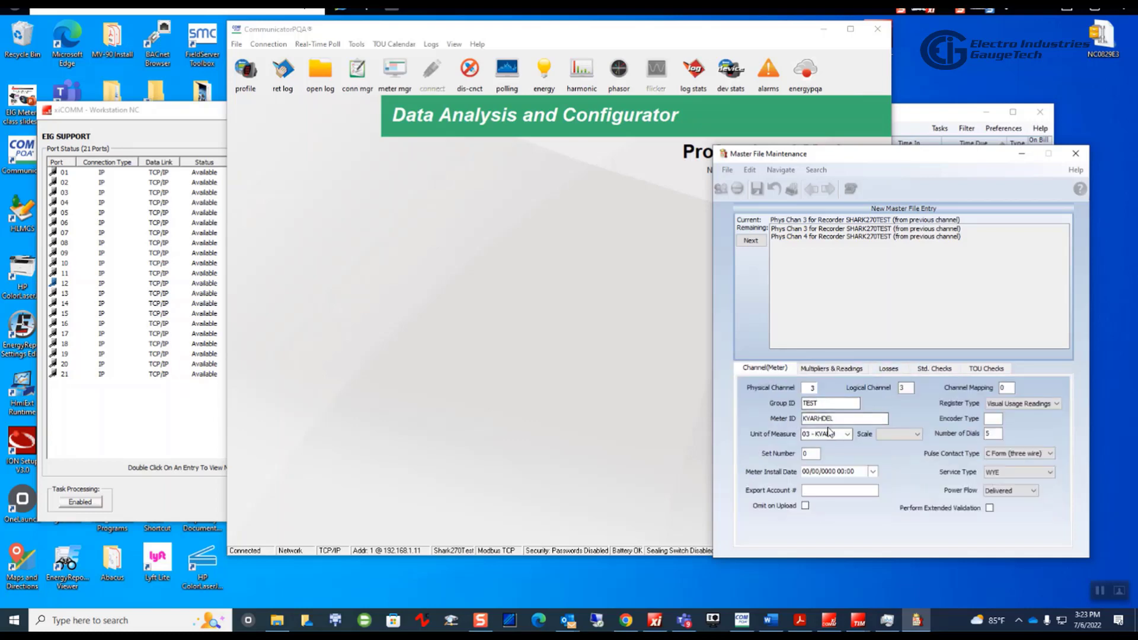
Advance to channel 4, review its multipliers and meter settings, and finish the new master file entry.
click(755, 242)
click(753, 242)
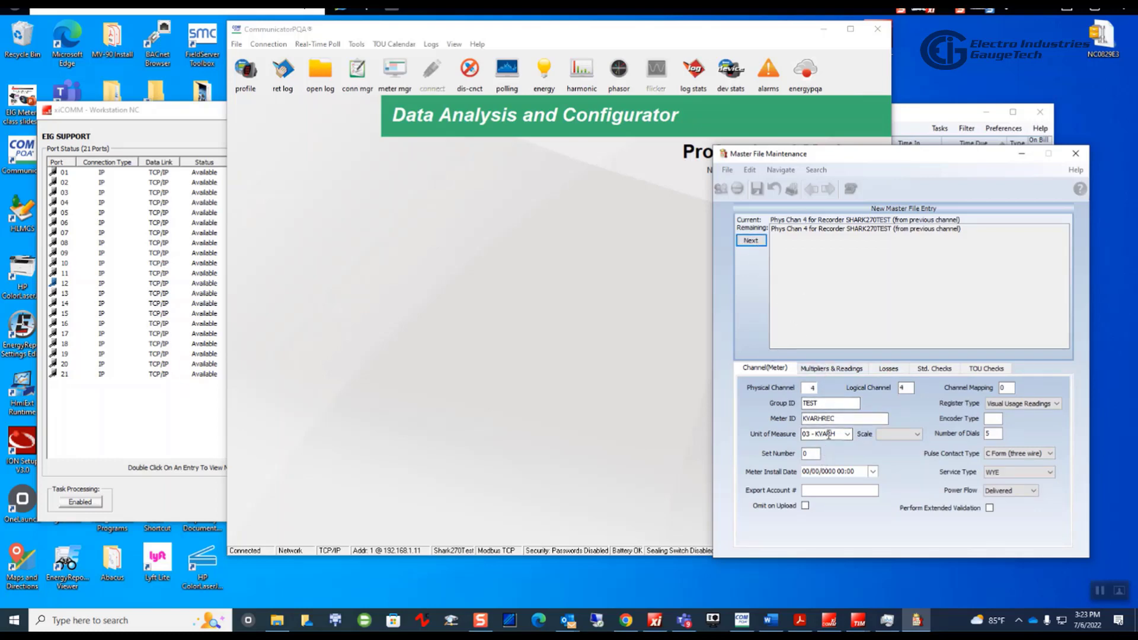
click(820, 366)
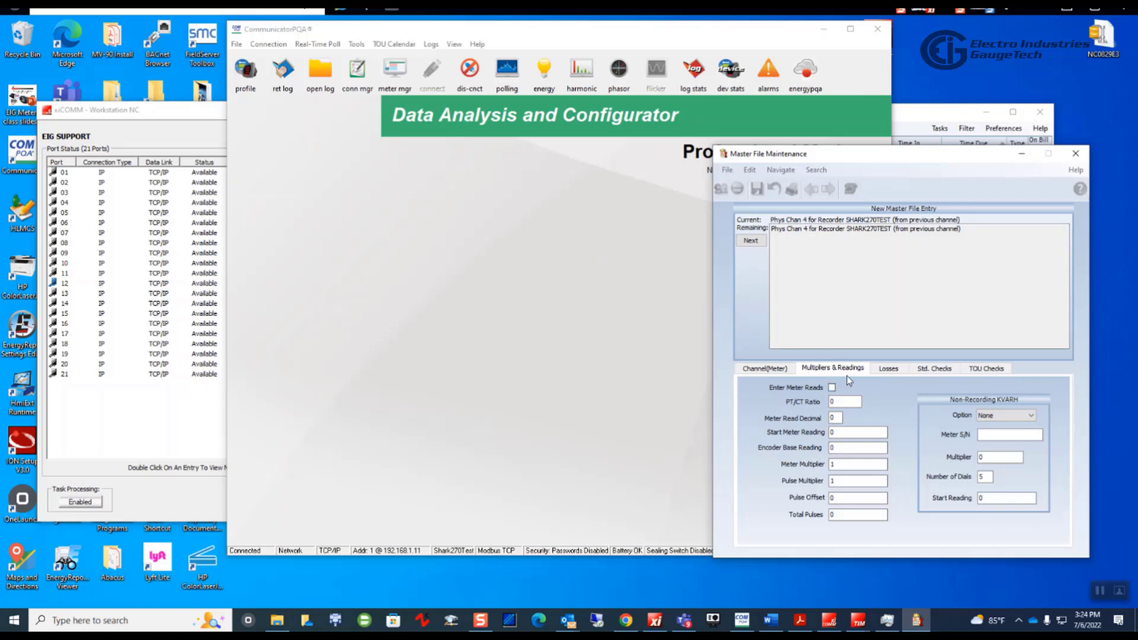
click(764, 369)
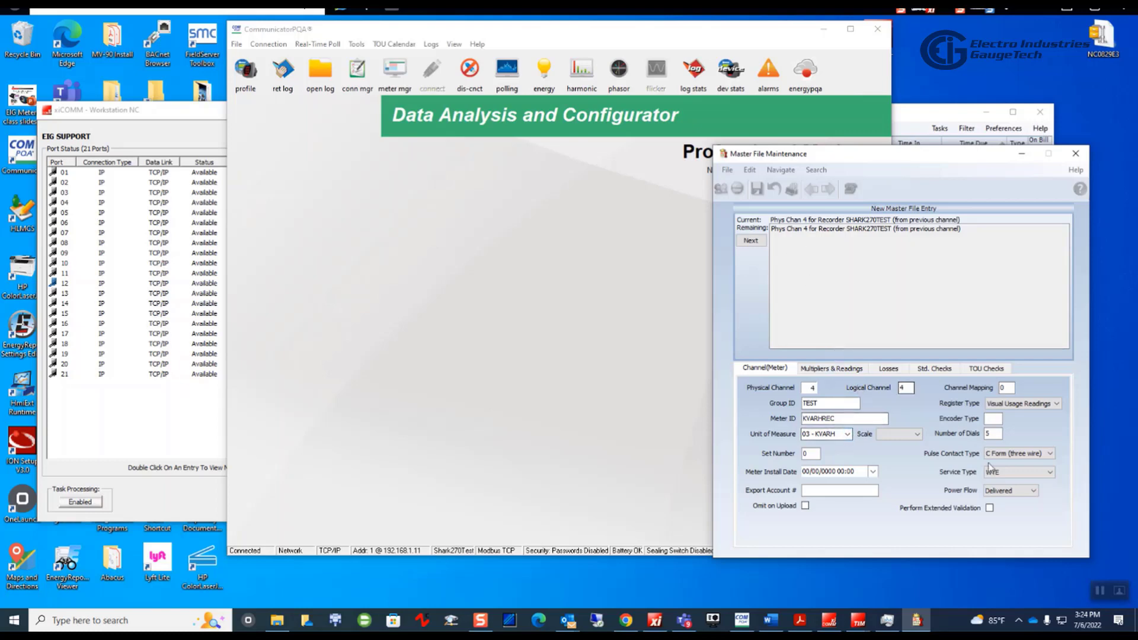
click(751, 240)
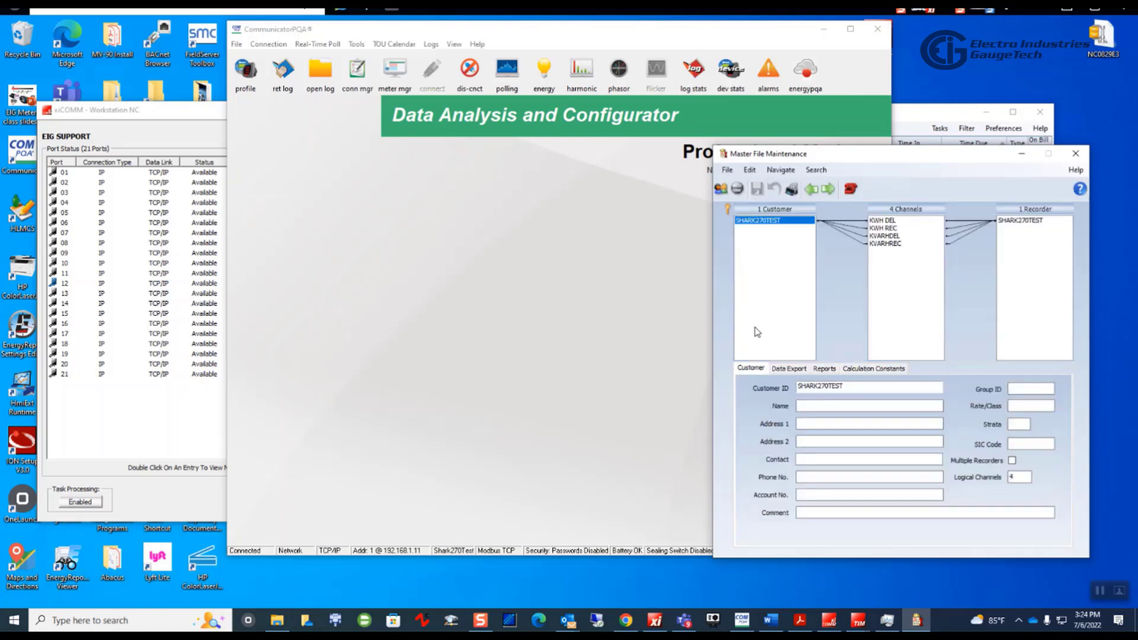